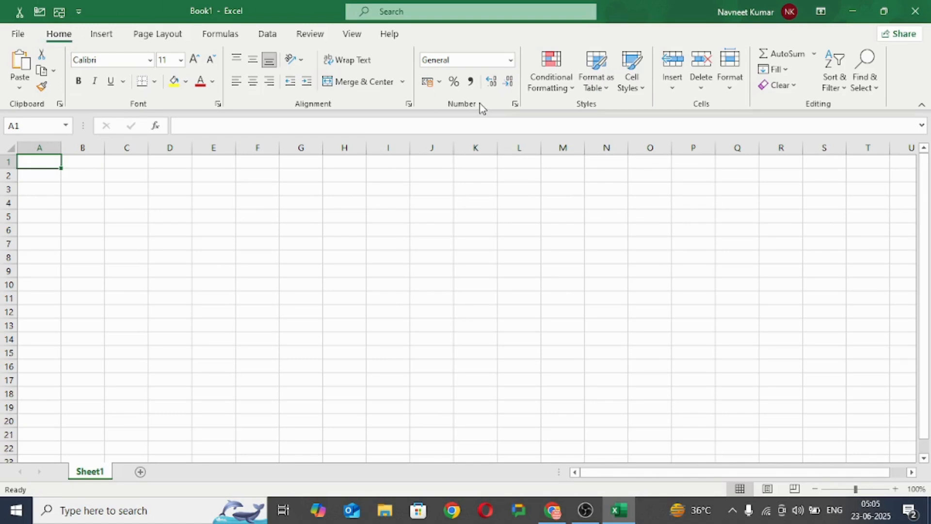
# Step: Examine the full list of available number formats for cell A1, from General down to Text
pyautogui.moveTo(856, 488); pyautogui.dragTo(872, 488)
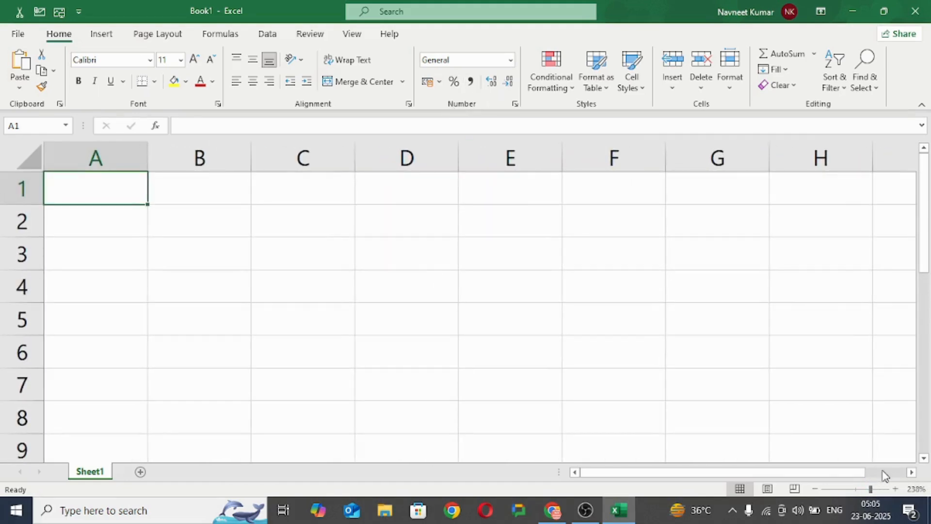
pyautogui.moveTo(870, 489); pyautogui.dragTo(858, 491)
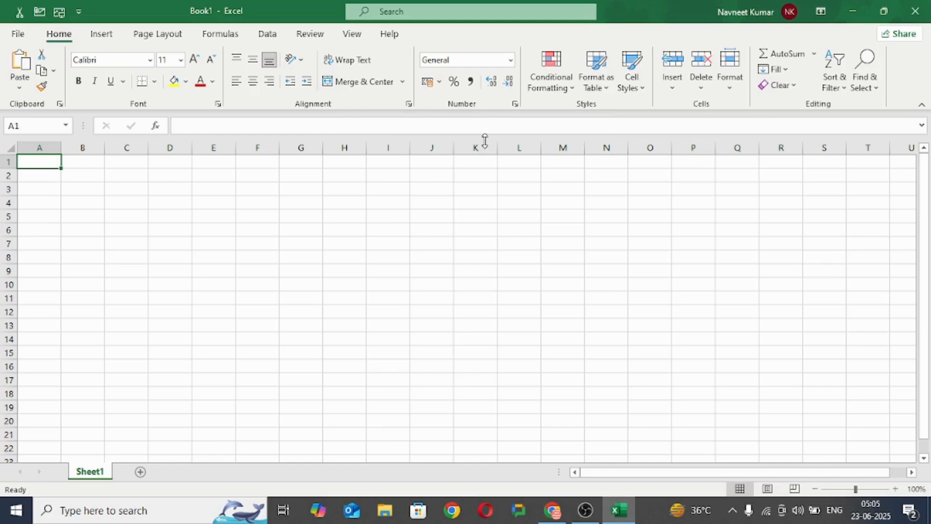
pyautogui.click(511, 62)
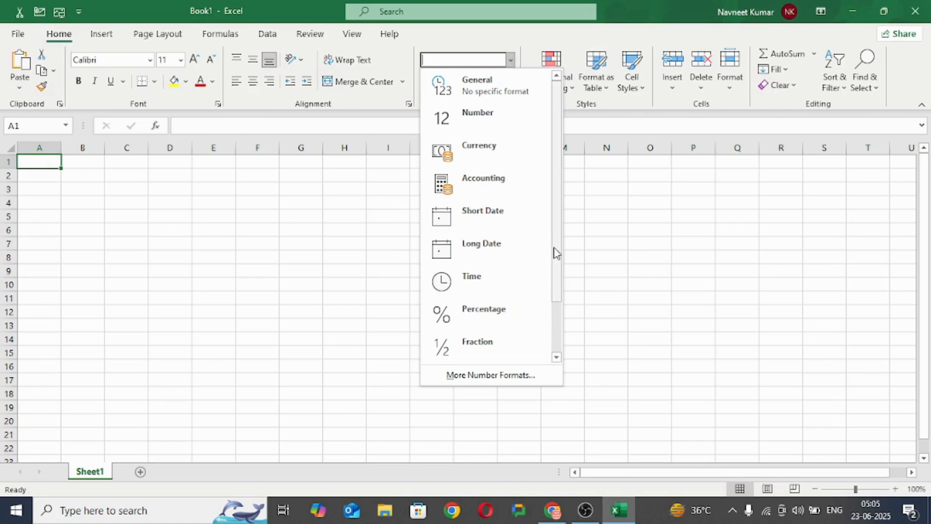
pyautogui.moveTo(557, 250); pyautogui.dragTo(559, 318)
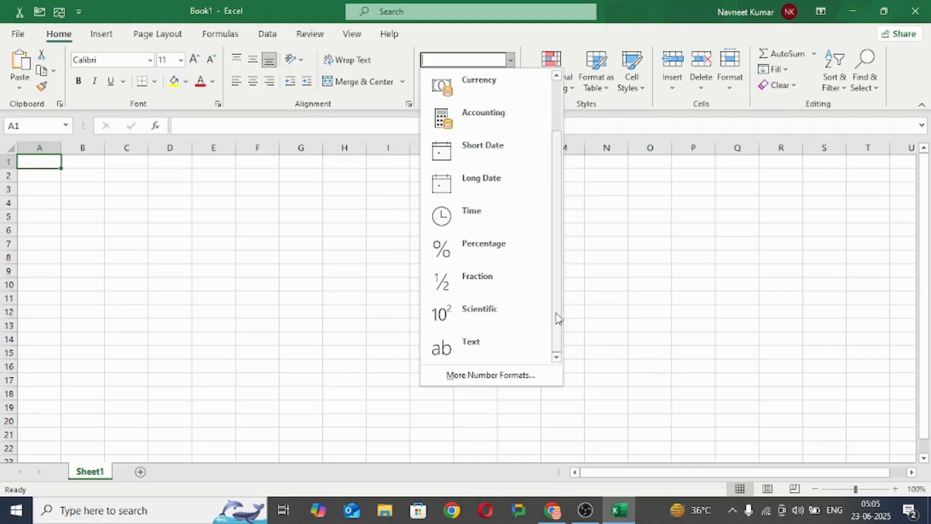
pyautogui.moveTo(559, 318); pyautogui.dragTo(536, 112)
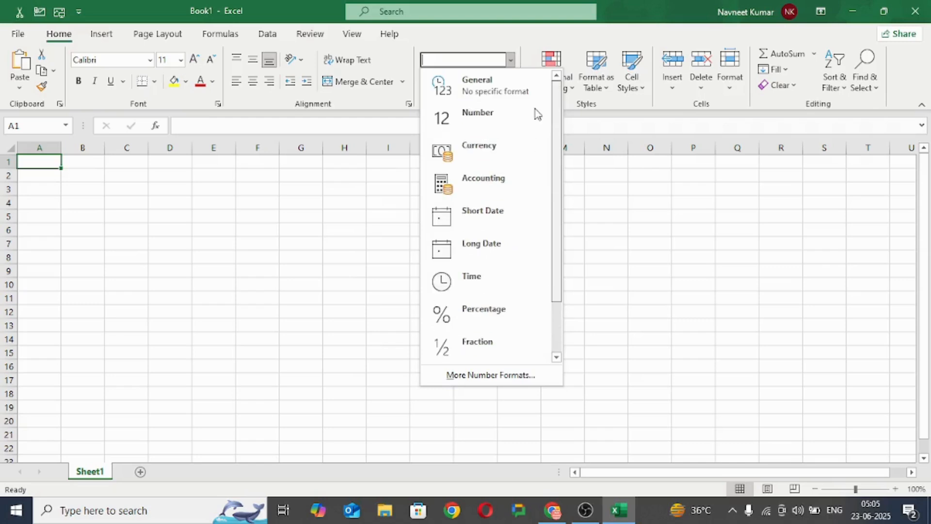
pyautogui.click(82, 177)
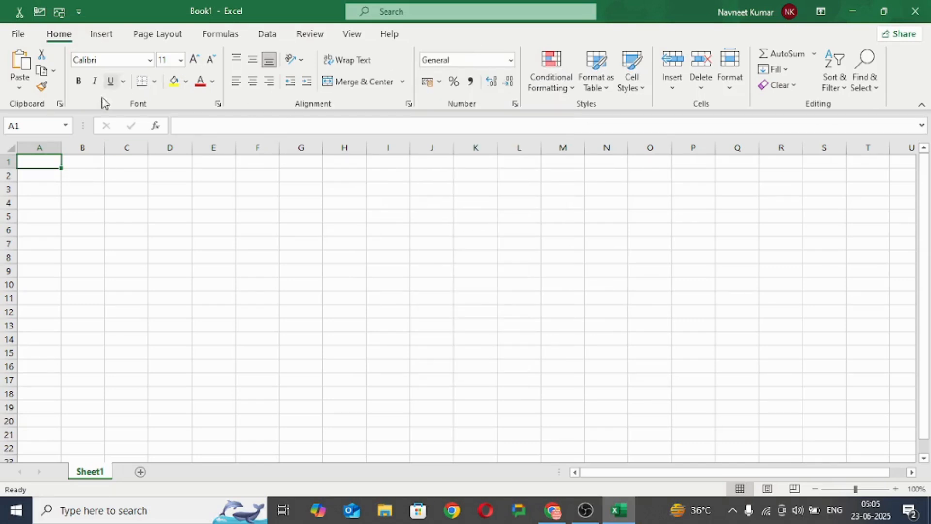
# Step: Enter the heading "General" in cell A1
pyautogui.click(78, 161)
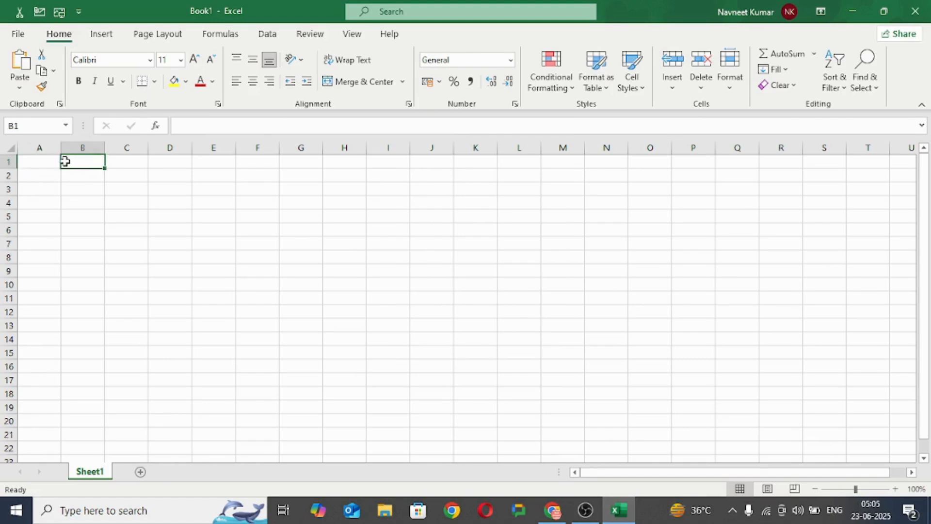
pyautogui.click(47, 165)
pyautogui.write('H')
pyautogui.press('BackSpace')
pyautogui.write('General')
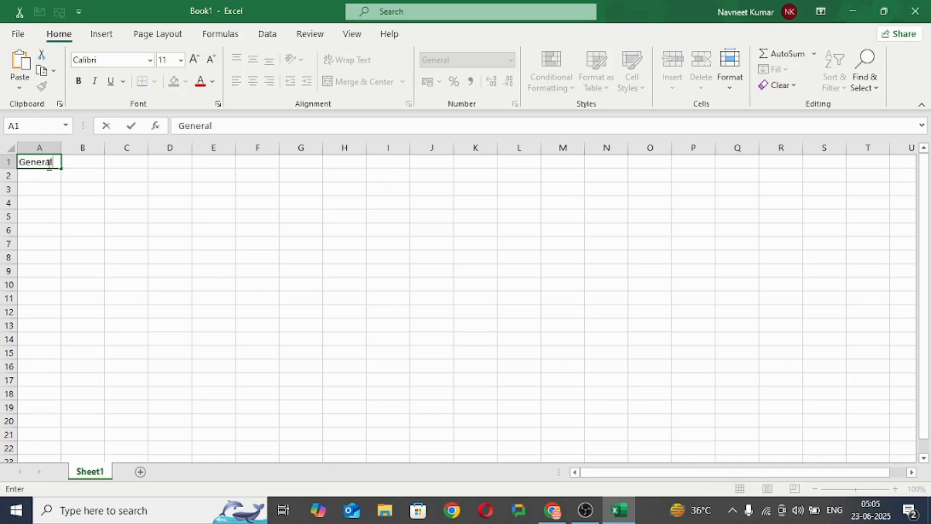
# Step: Enter "Nuber" as the heading in cell B1, following the order of the number format list
pyautogui.click(94, 162)
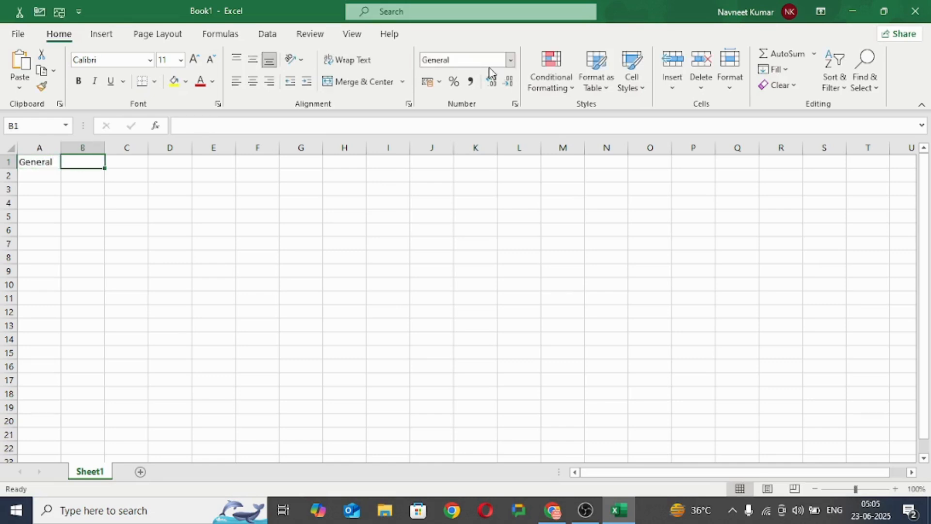
pyautogui.click(512, 62)
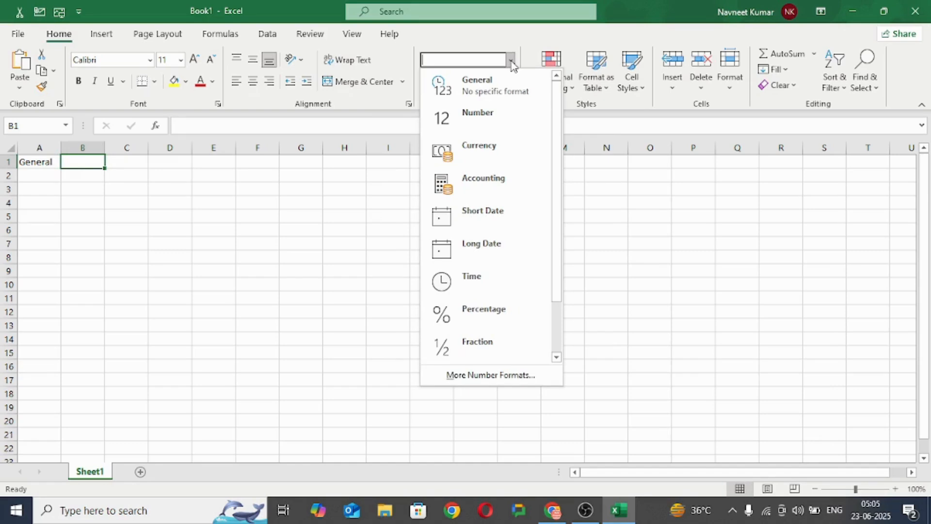
pyautogui.click(79, 162)
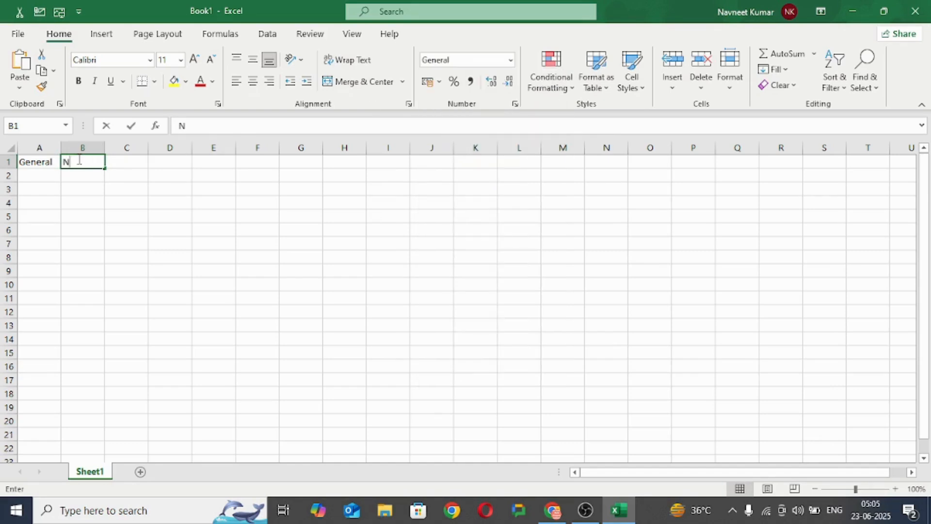
pyautogui.write('Nuber')
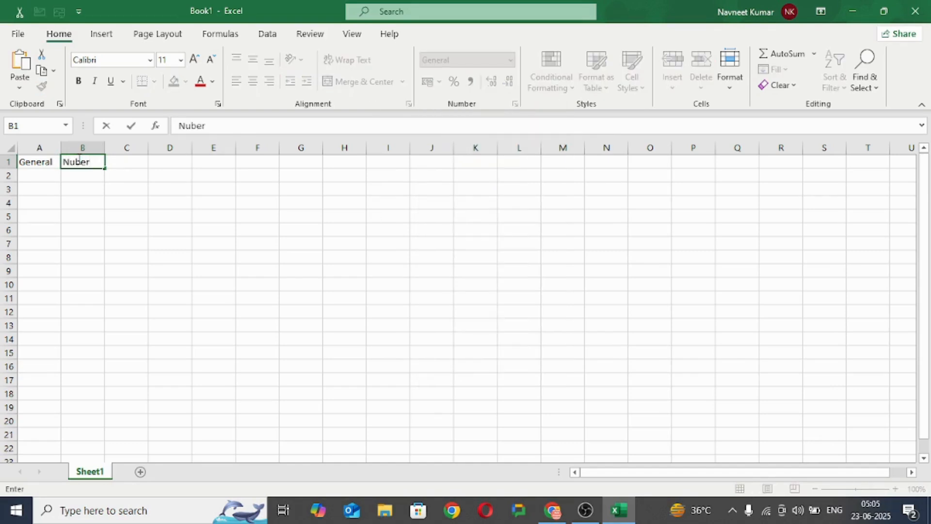
# Step: Enter the heading "Currency" in cell C1, following the number format list
pyautogui.click(128, 163)
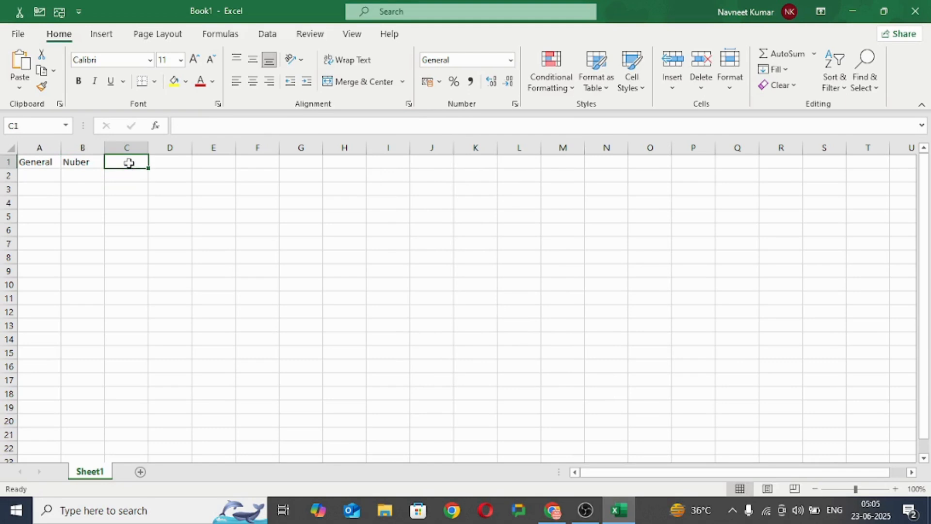
pyautogui.click(511, 60)
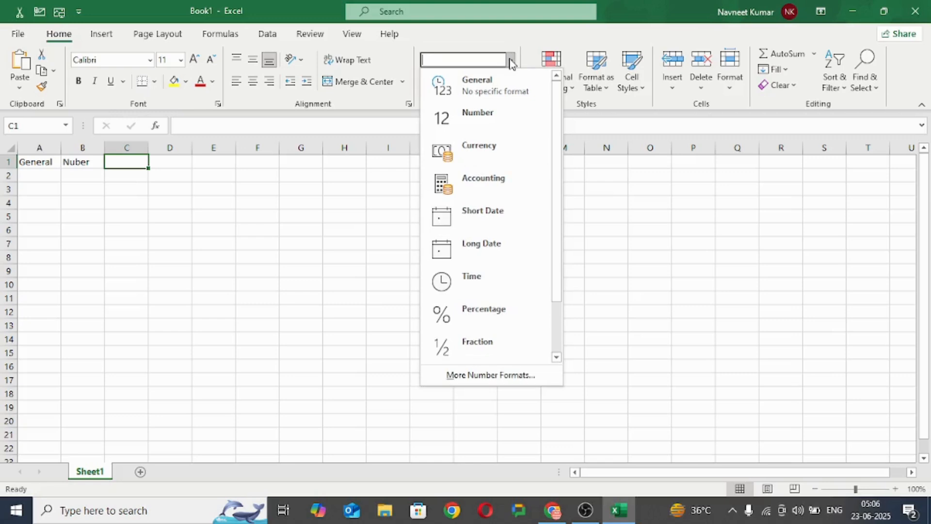
pyautogui.click(122, 158)
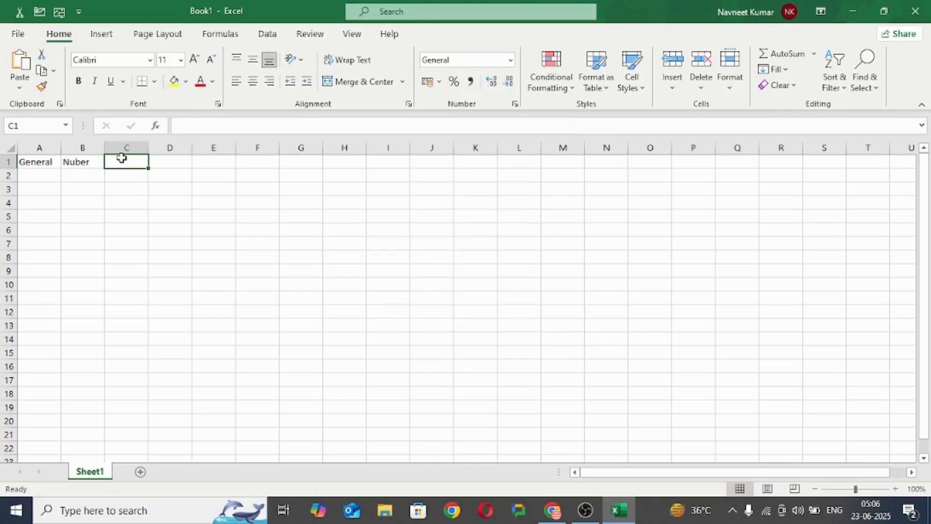
pyautogui.write('Cu')
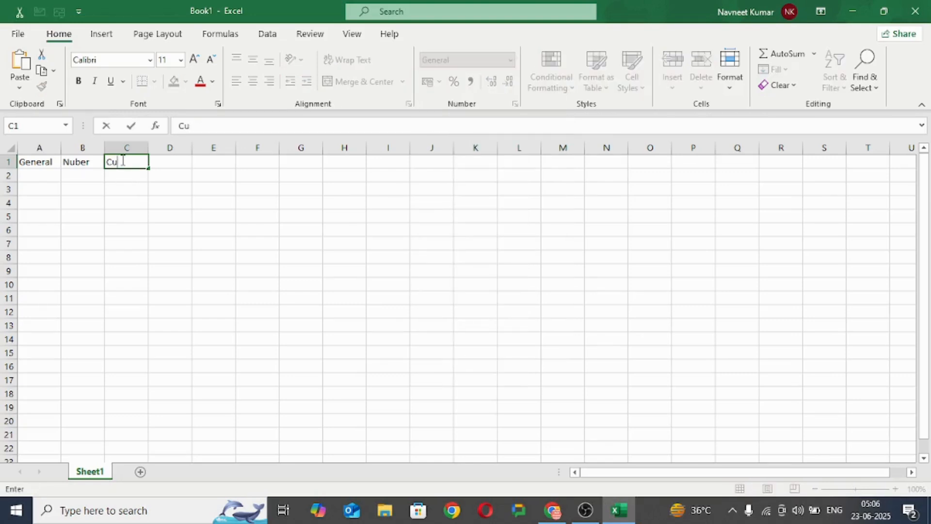
pyautogui.write('rrency')
# Step: Correct the misspelled heading in cell B1 to "Number"
pyautogui.click(75, 162)
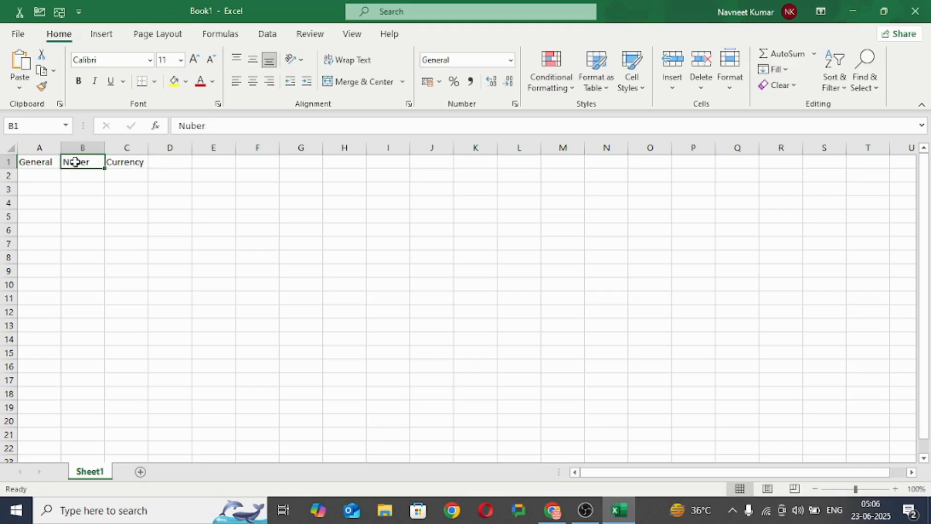
pyautogui.press('XF86AudioLowerVolume')
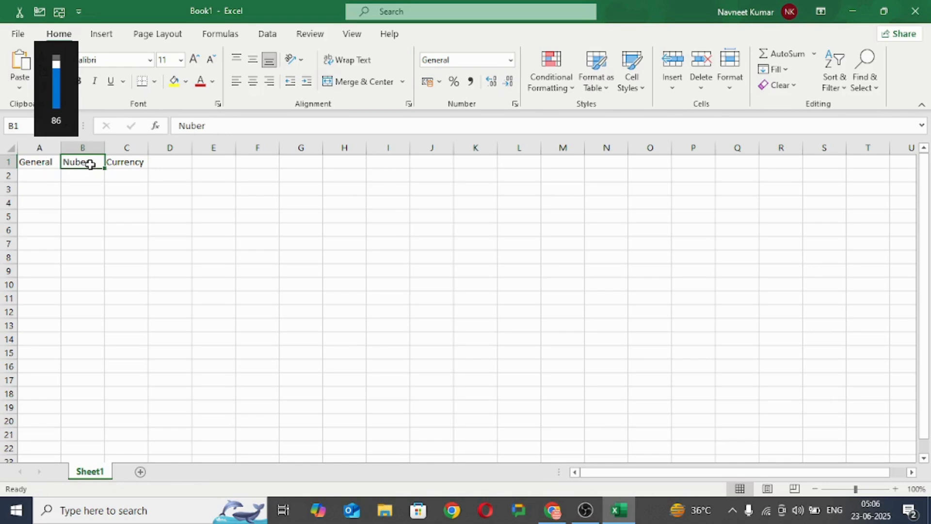
pyautogui.press('BackSpace')
pyautogui.write('Numbe')
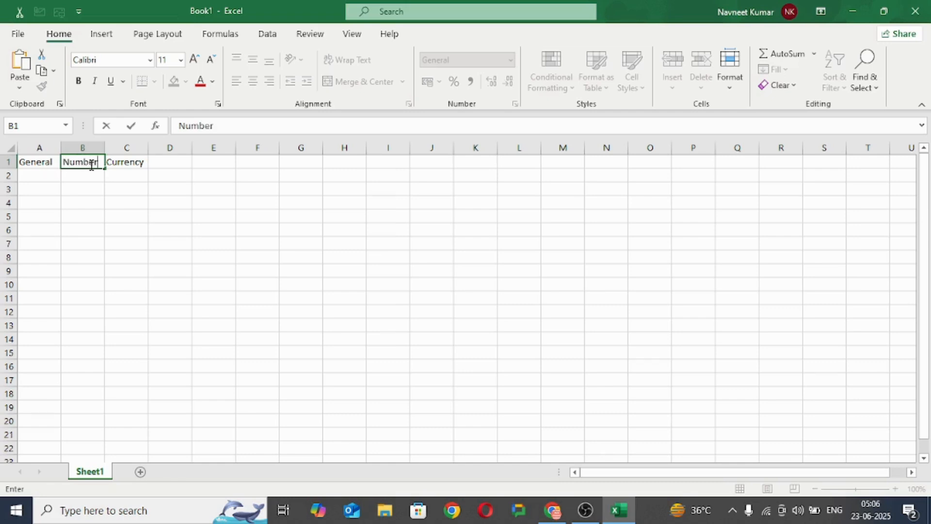
# Step: Enter the heading "Accounting" in cell D1 and widen column D so the text fits
pyautogui.click(181, 168)
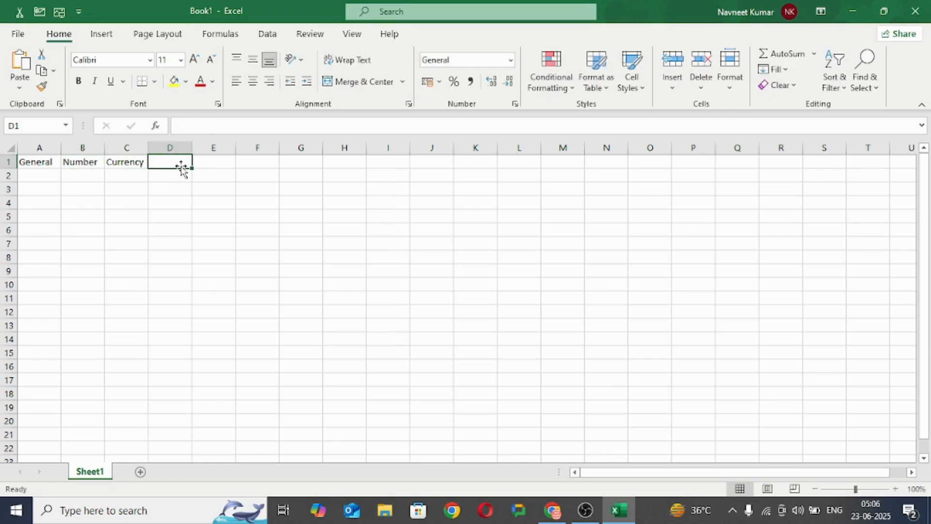
pyautogui.click(510, 61)
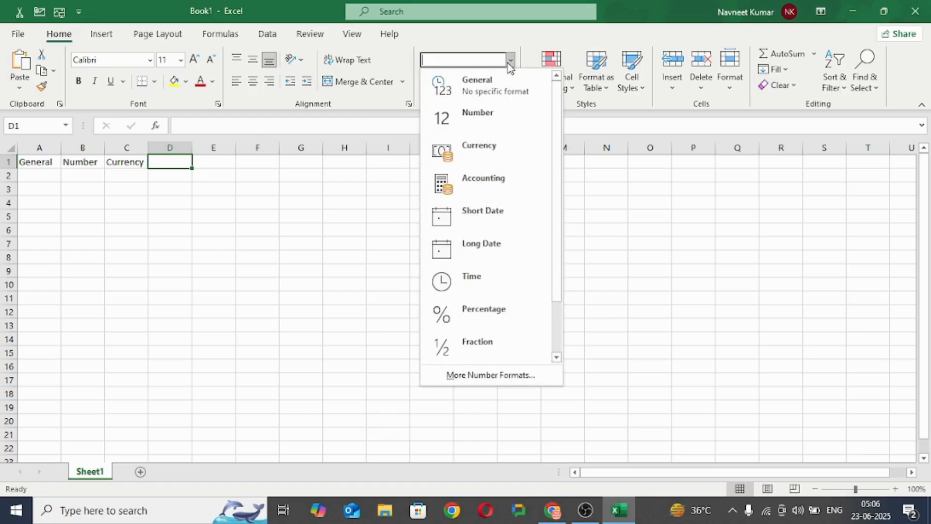
pyautogui.click(163, 162)
pyautogui.write('Accounting')
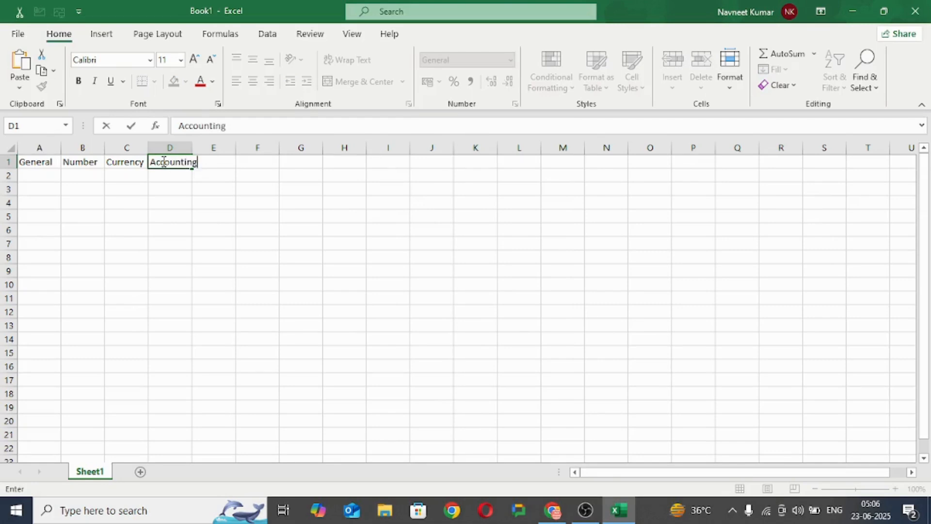
pyautogui.click(218, 170)
pyautogui.moveTo(192, 146); pyautogui.dragTo(225, 146)
# Step: Enter the headings "Sort date" in cell E1 and "long date" in cell F1
pyautogui.click(249, 160)
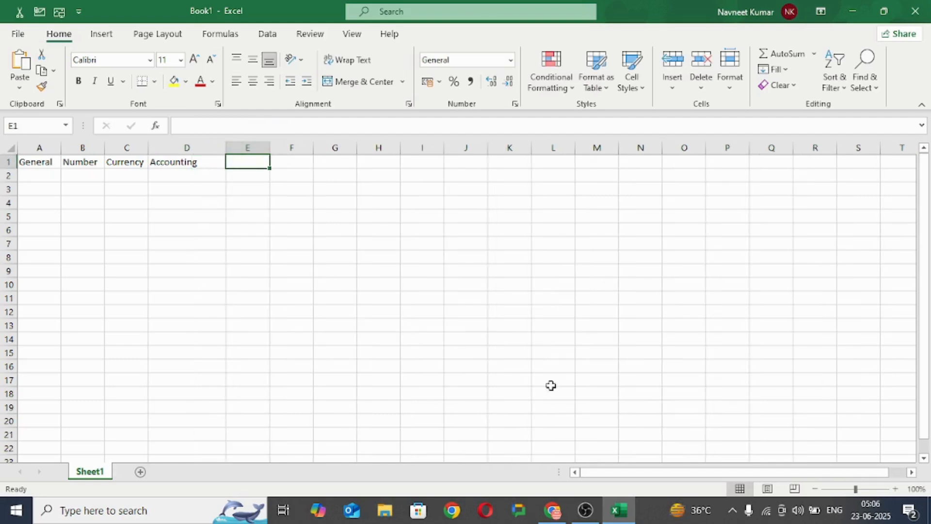
pyautogui.click(511, 61)
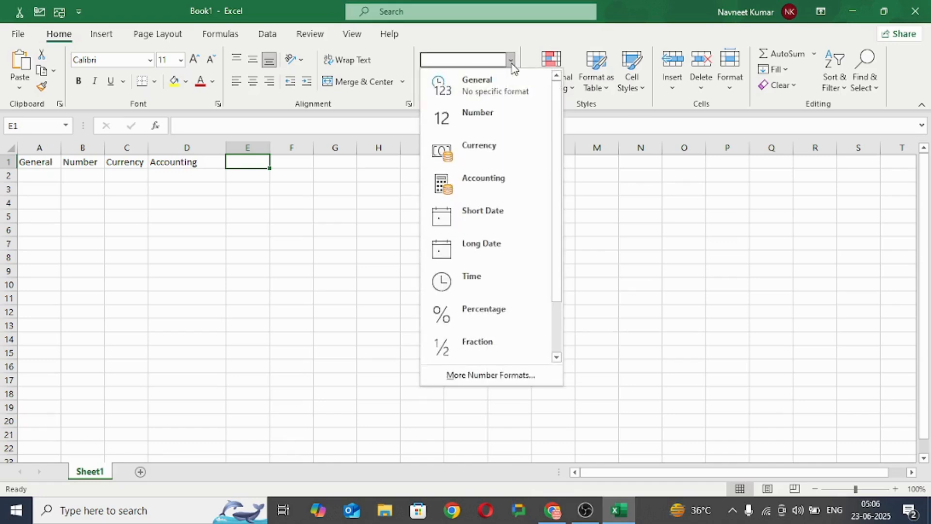
pyautogui.click(249, 156)
pyautogui.write('S')
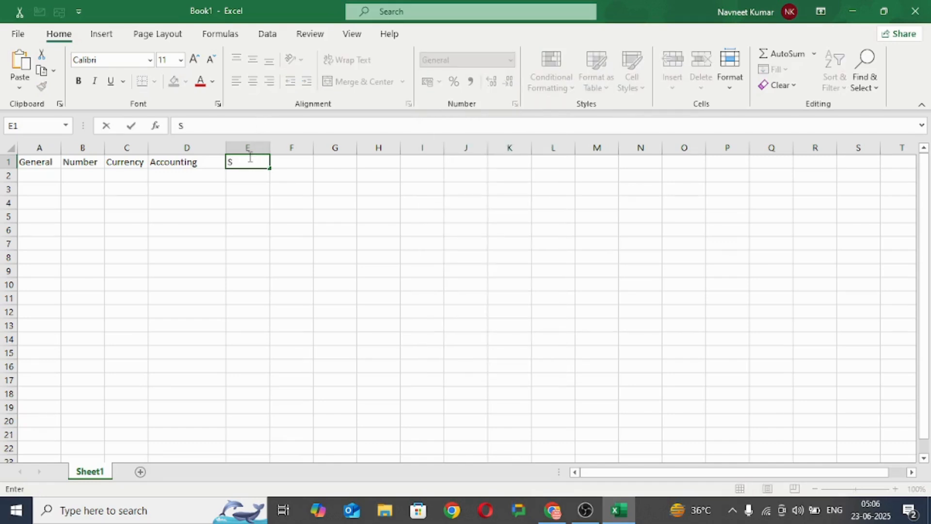
pyautogui.write('ort date')
pyautogui.click(281, 164)
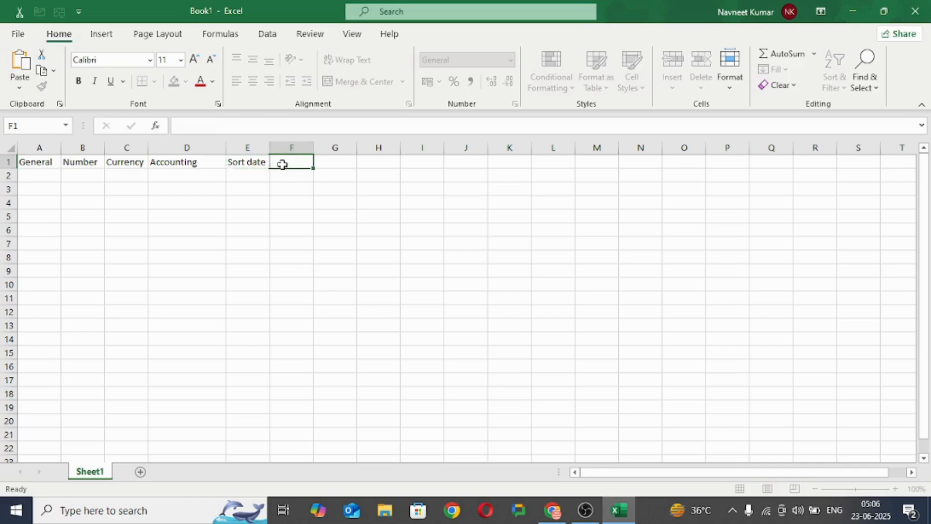
pyautogui.write('long date')
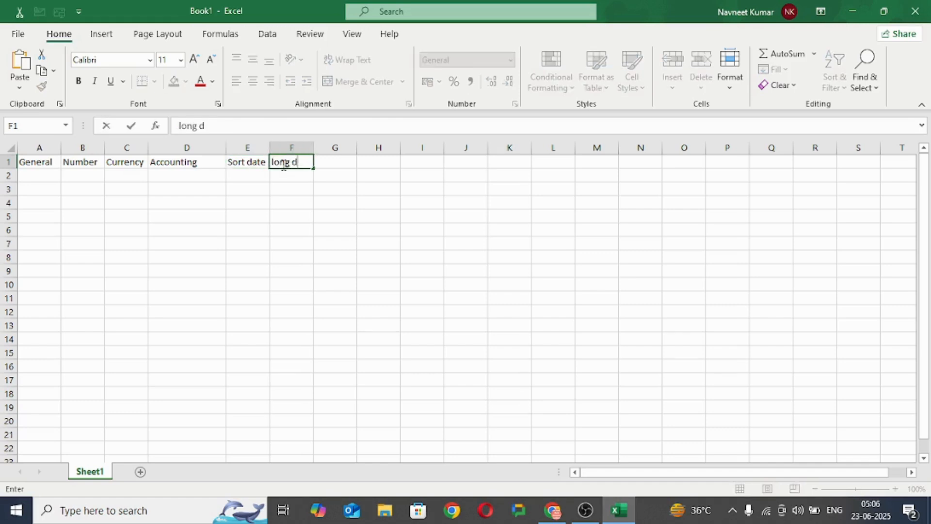
# Step: Enter the heading "Time" in cell G1, following the number format list
pyautogui.click(337, 167)
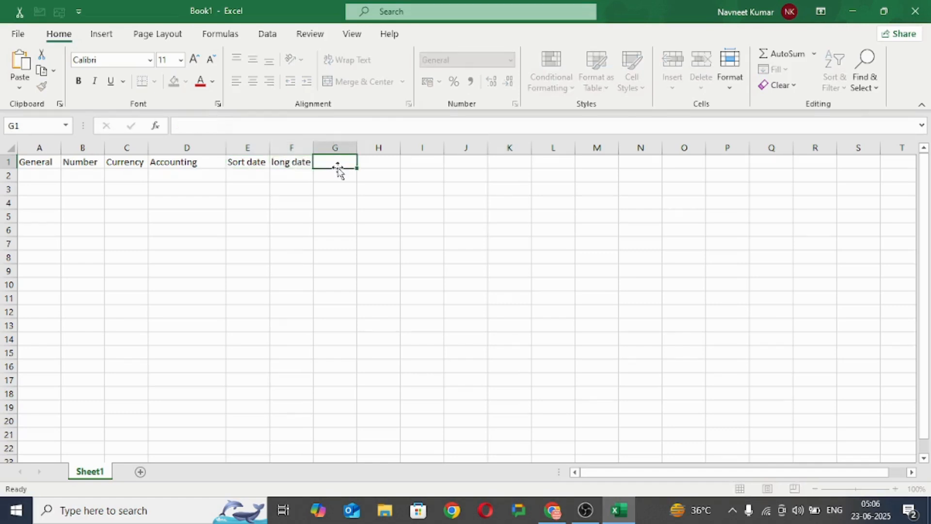
pyautogui.click(510, 61)
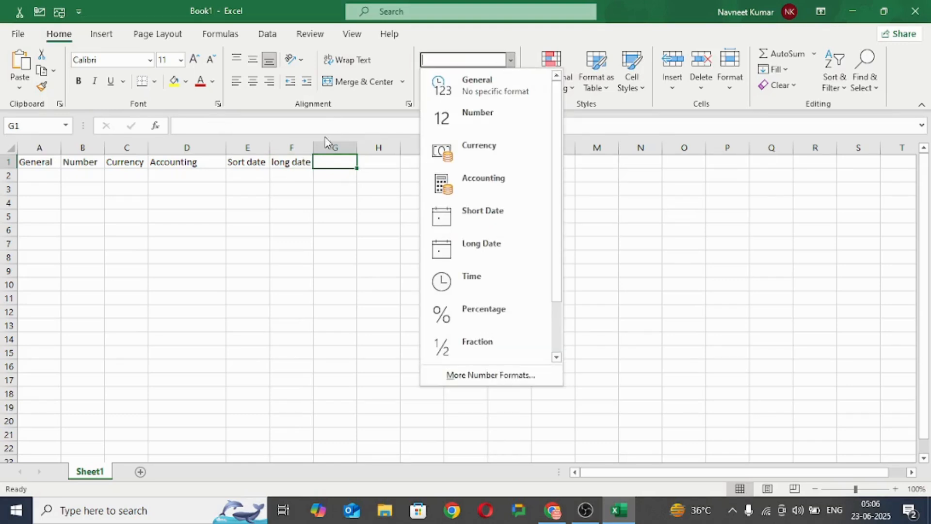
pyautogui.click(333, 160)
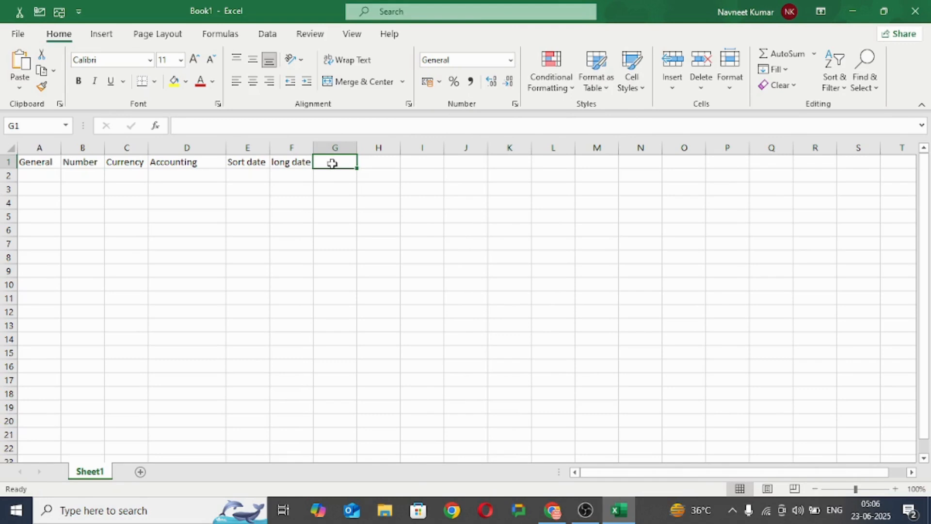
pyautogui.write('Time')
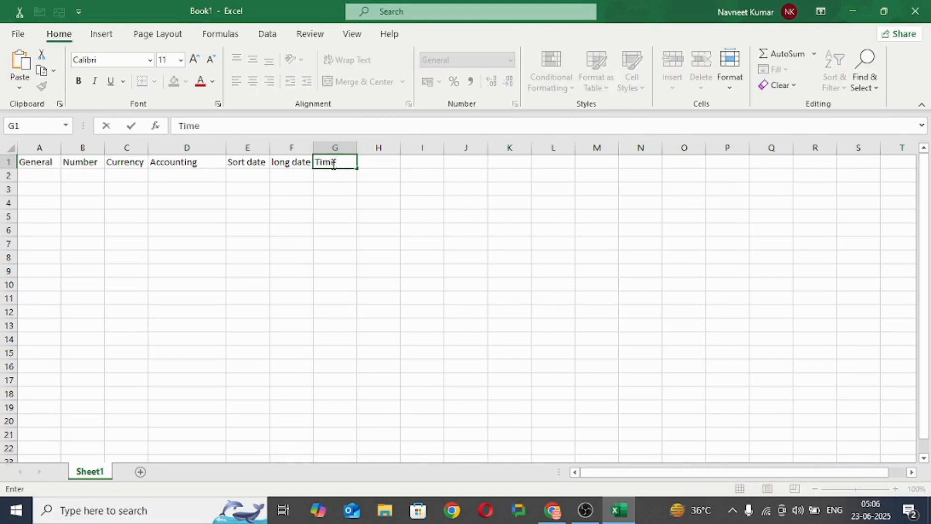
# Step: Enter the heading "Percentage" in cell H1 and widen column H so the text fits
pyautogui.click(391, 164)
pyautogui.write('Percentage')
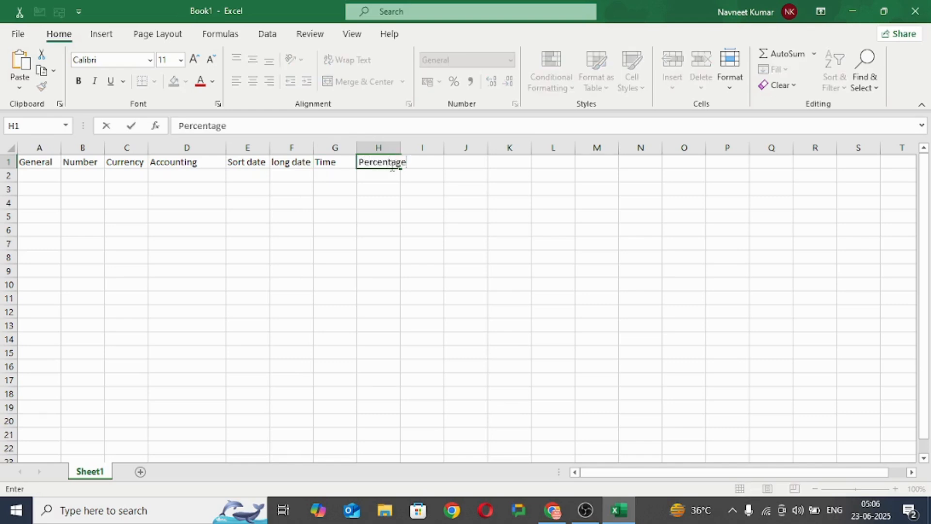
pyautogui.click(374, 193)
pyautogui.moveTo(403, 143); pyautogui.dragTo(419, 142)
# Step: Enter the heading "Fraction" in cell I1, following the order of the number format list
pyautogui.click(435, 160)
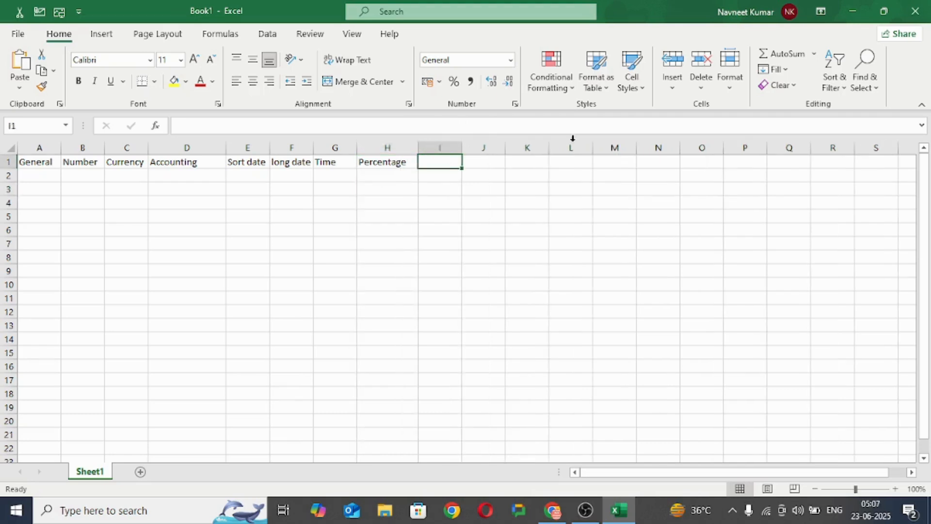
pyautogui.click(512, 61)
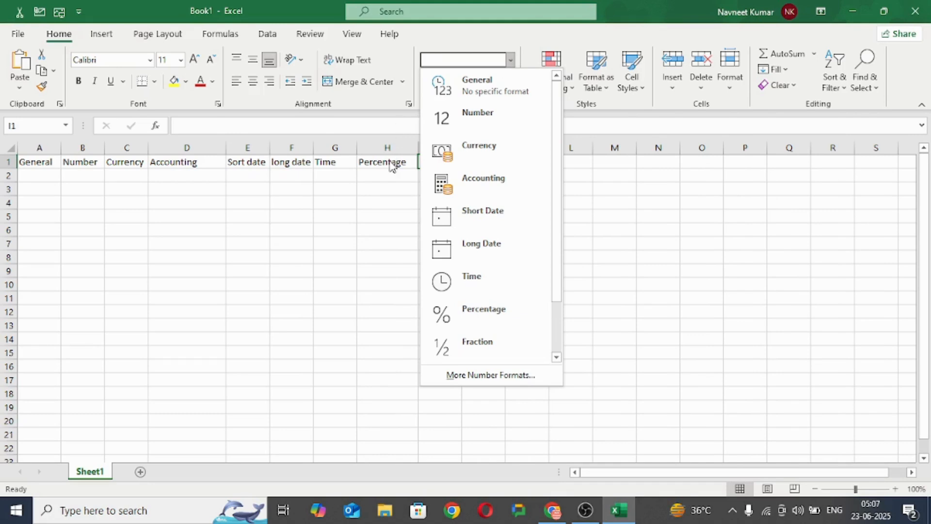
pyautogui.moveTo(557, 243); pyautogui.dragTo(559, 291)
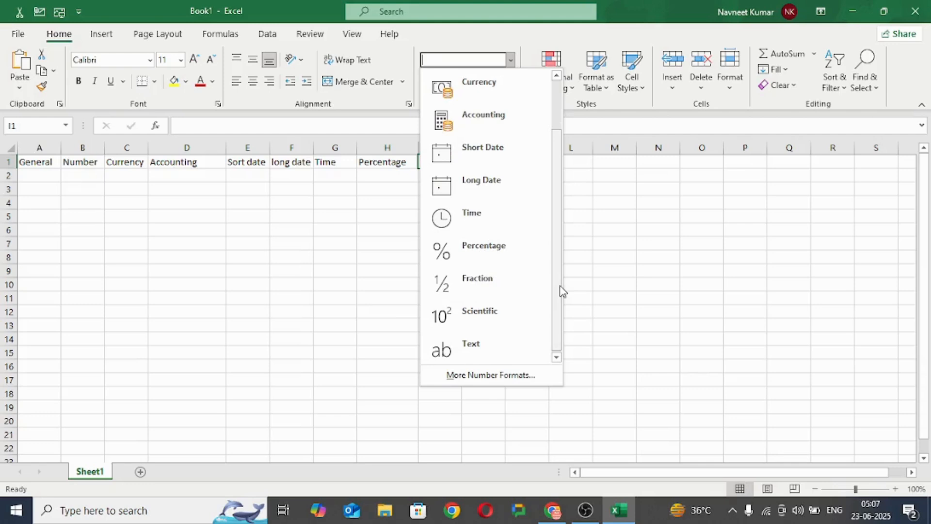
pyautogui.click(362, 307)
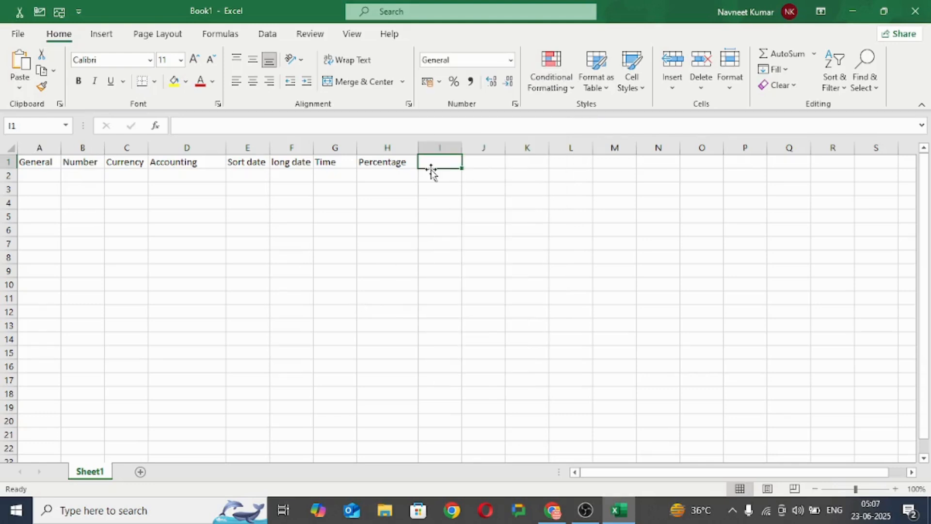
pyautogui.write('Fraction')
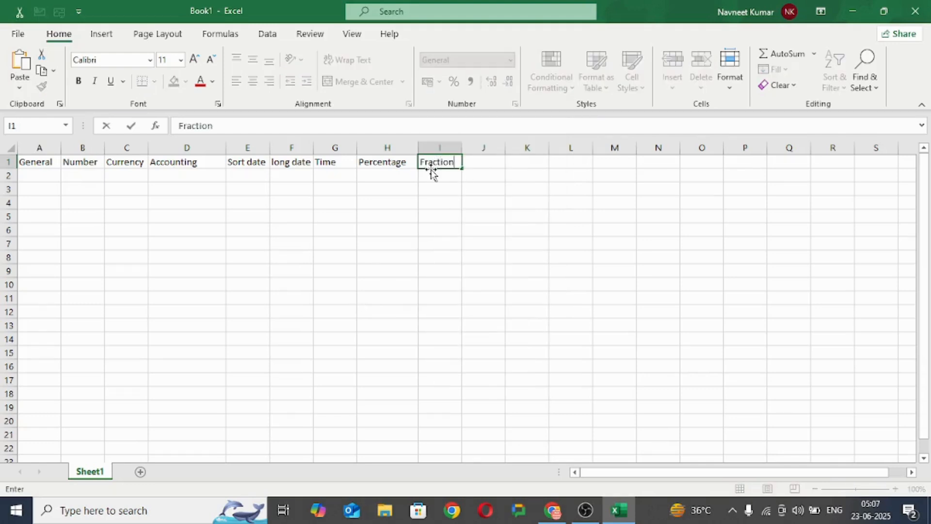
# Step: Enter the headings "Scientific" in cell J1 and "Text" in cell K1
pyautogui.click(482, 162)
pyautogui.write('Scientific')
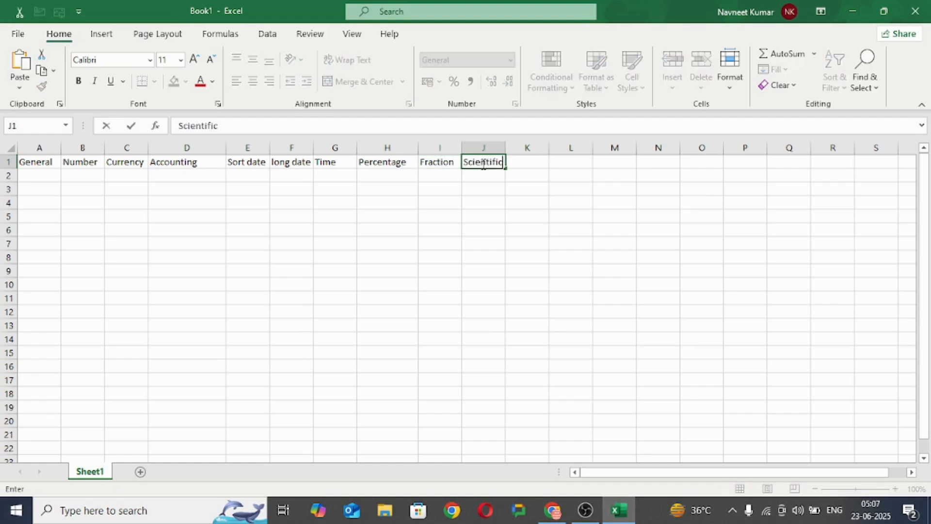
pyautogui.click(479, 190)
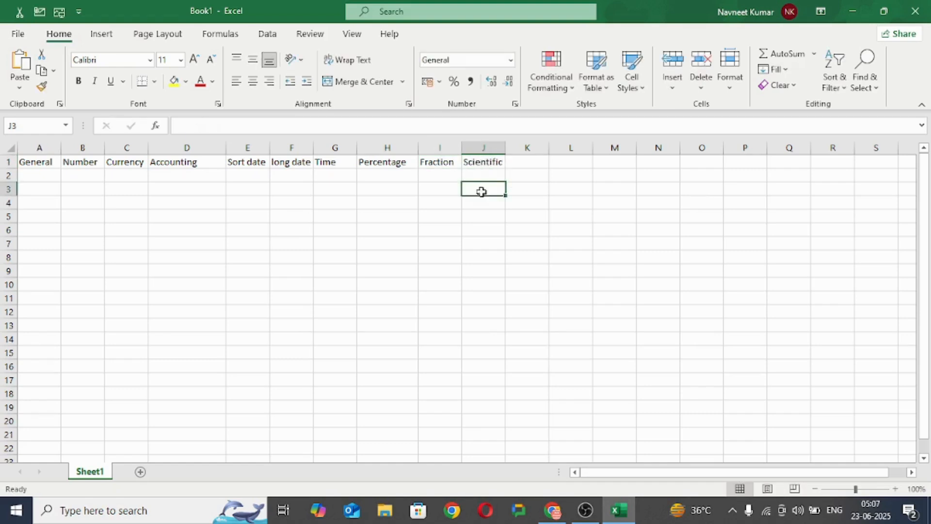
pyautogui.click(529, 163)
pyautogui.write('Te')
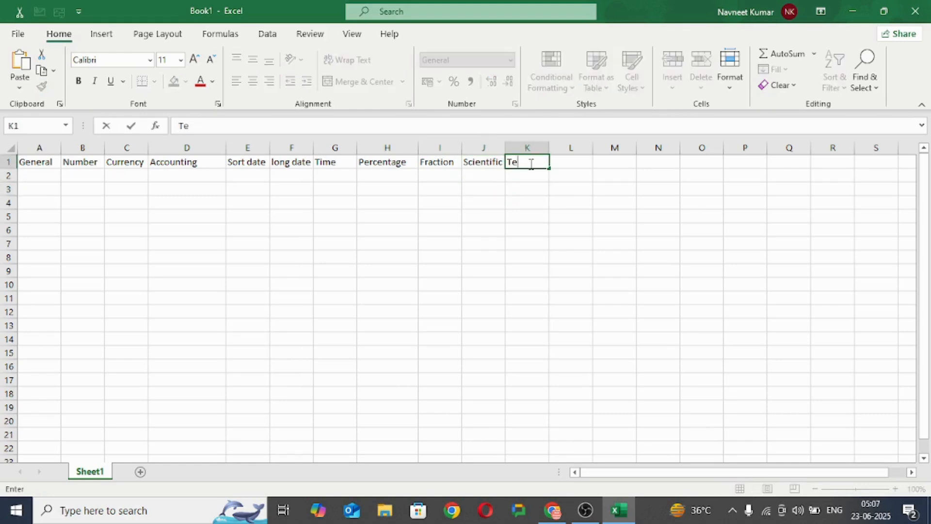
pyautogui.write('xt')
pyautogui.click(303, 190)
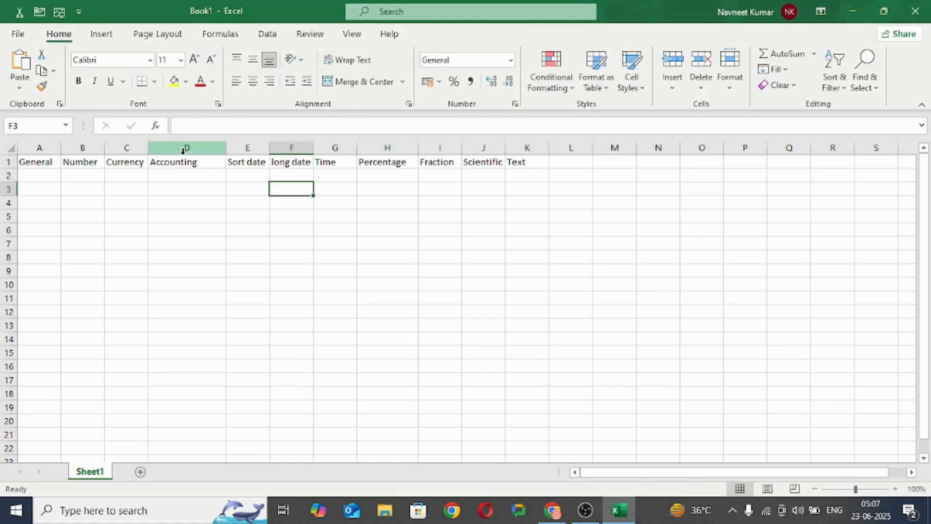
# Step: Make all the headings in row 1 bold
pyautogui.click(10, 162)
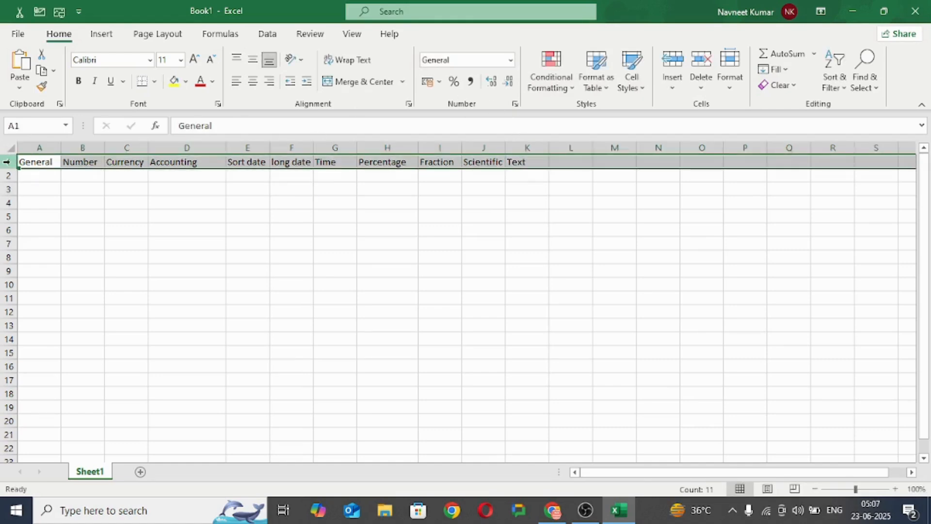
pyautogui.click(78, 82)
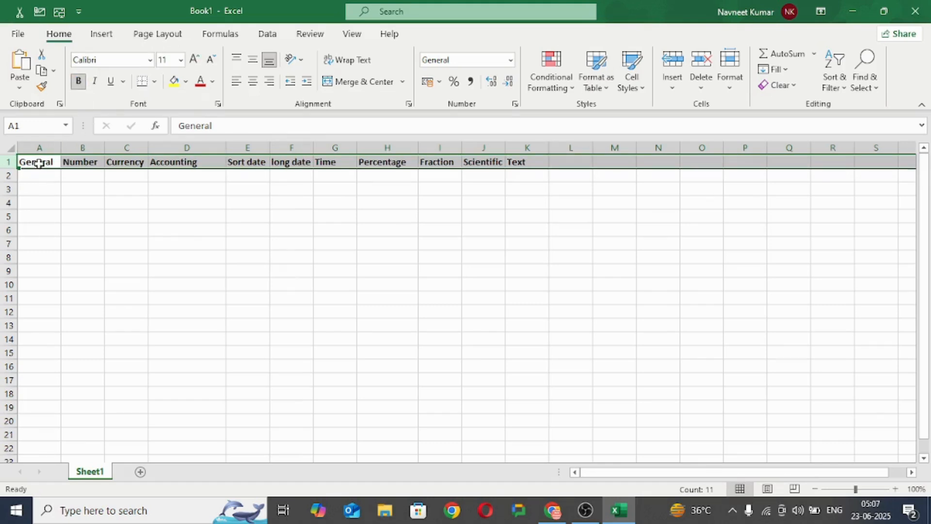
pyautogui.click(38, 163)
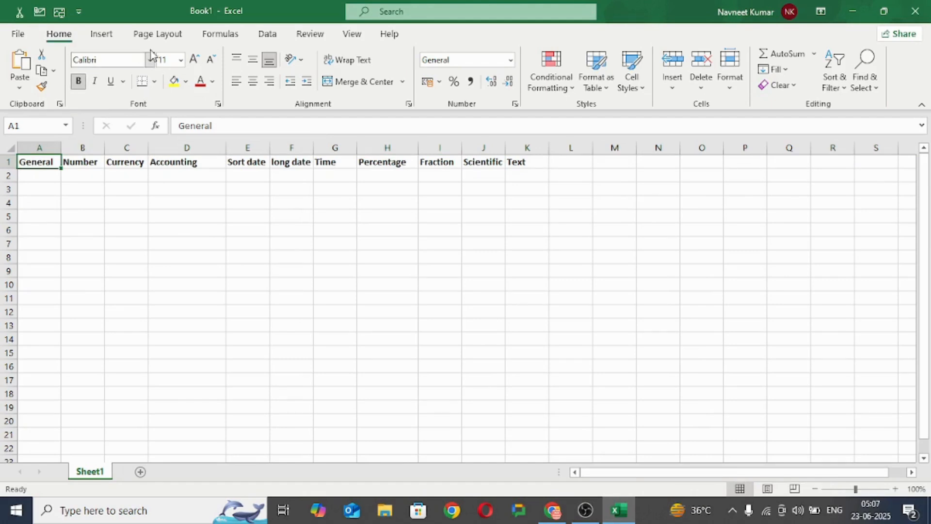
# Step: Set the font size of the headings in row 1 to 16
pyautogui.click(9, 161)
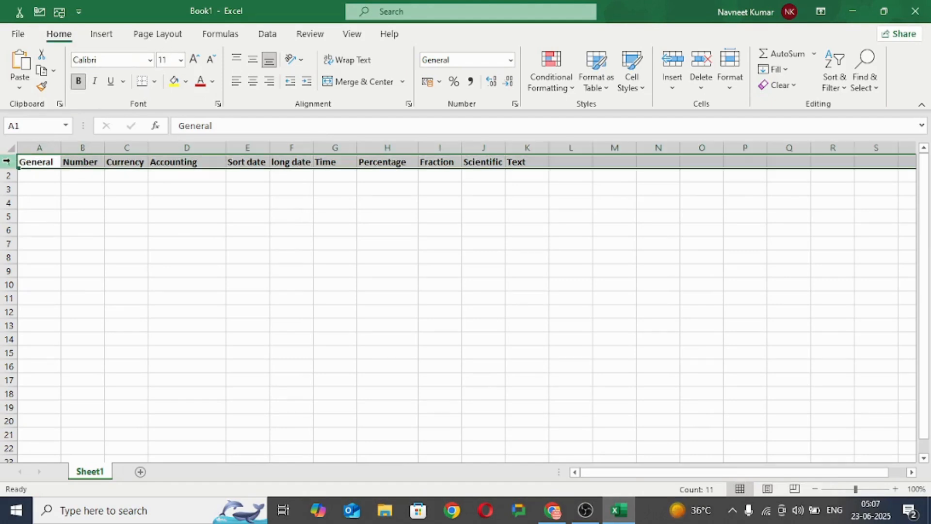
pyautogui.click(181, 61)
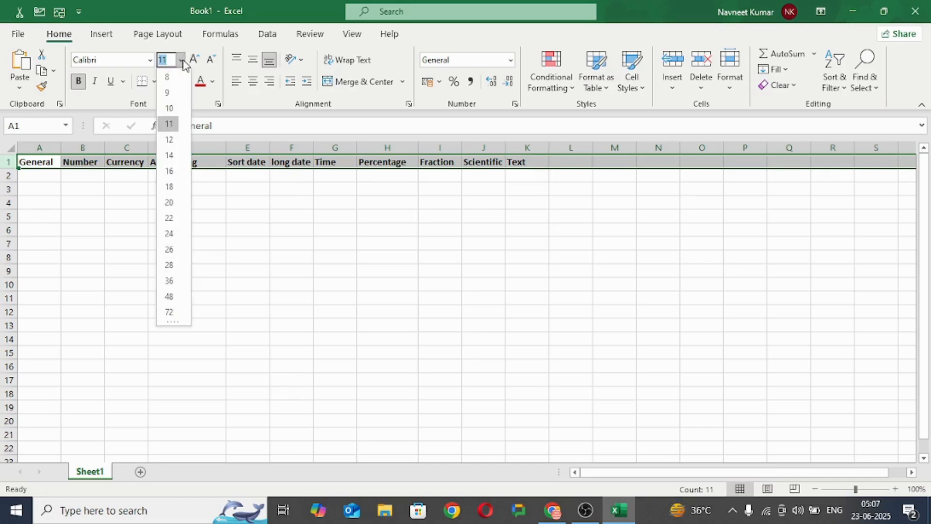
pyautogui.click(170, 175)
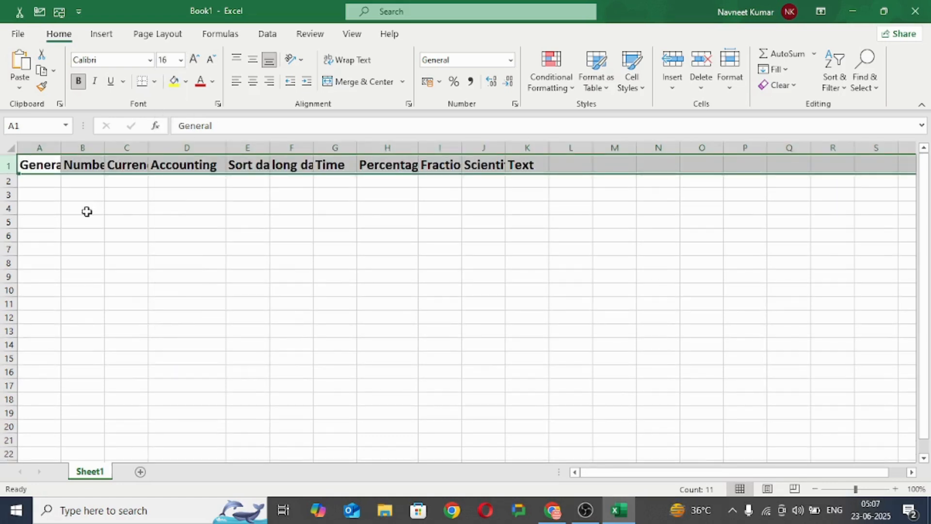
# Step: Widen columns A to G, I and J so their headings fit, and set row 1's font size to 12
pyautogui.moveTo(61, 146); pyautogui.dragTo(262, 146)
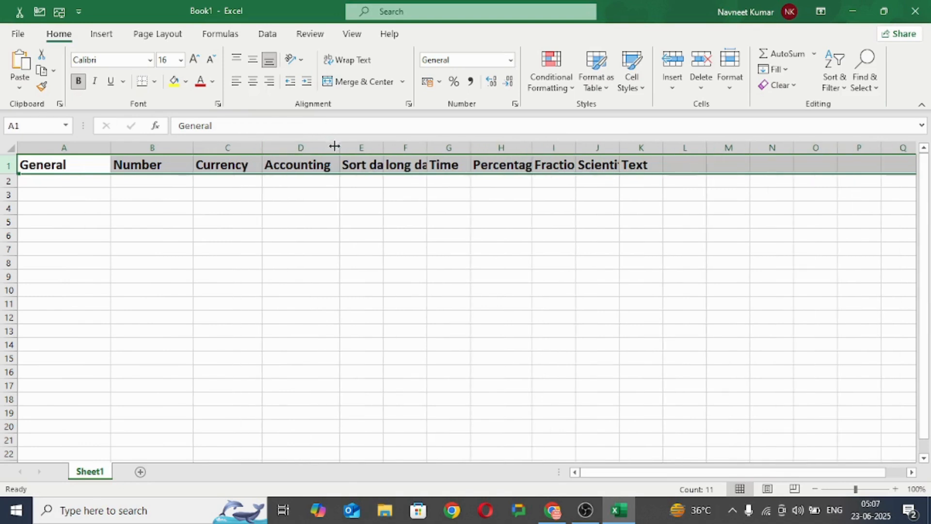
pyautogui.moveTo(340, 146); pyautogui.dragTo(600, 146)
pyautogui.moveTo(704, 148); pyautogui.dragTo(792, 151)
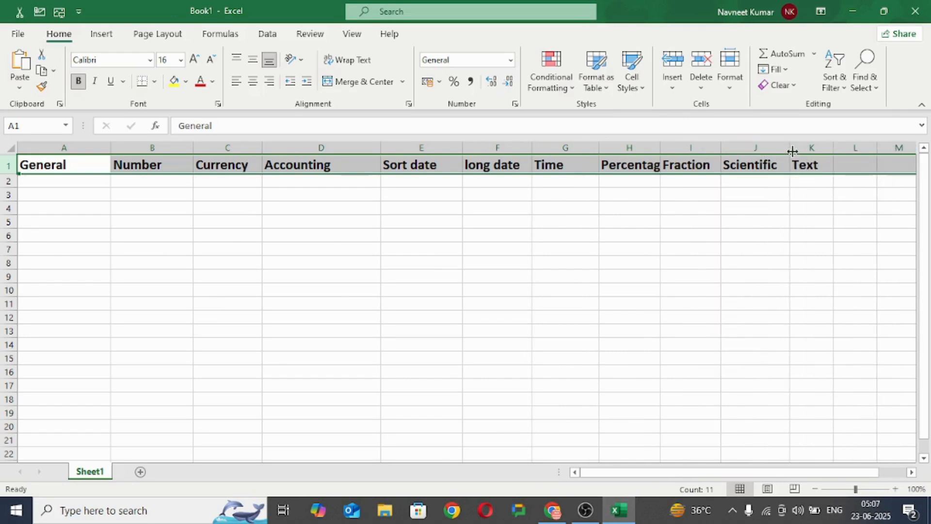
pyautogui.click(181, 60)
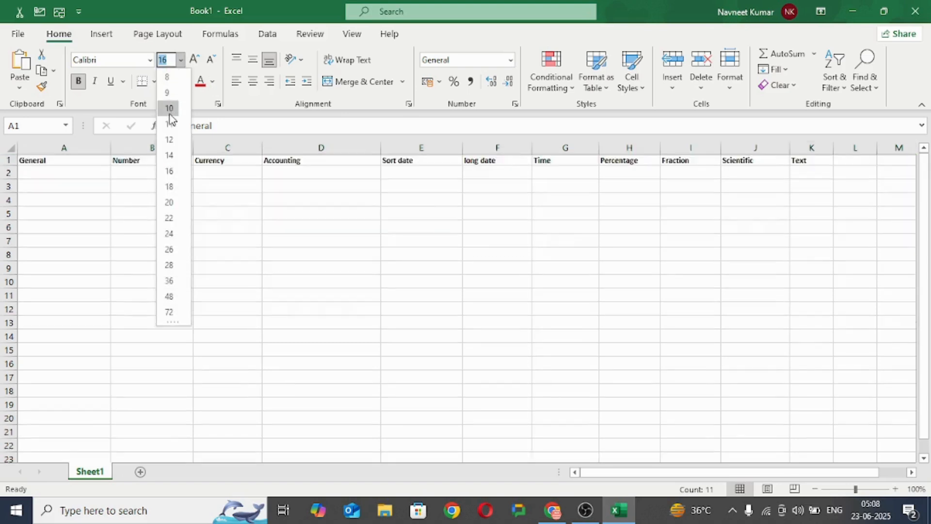
pyautogui.click(169, 140)
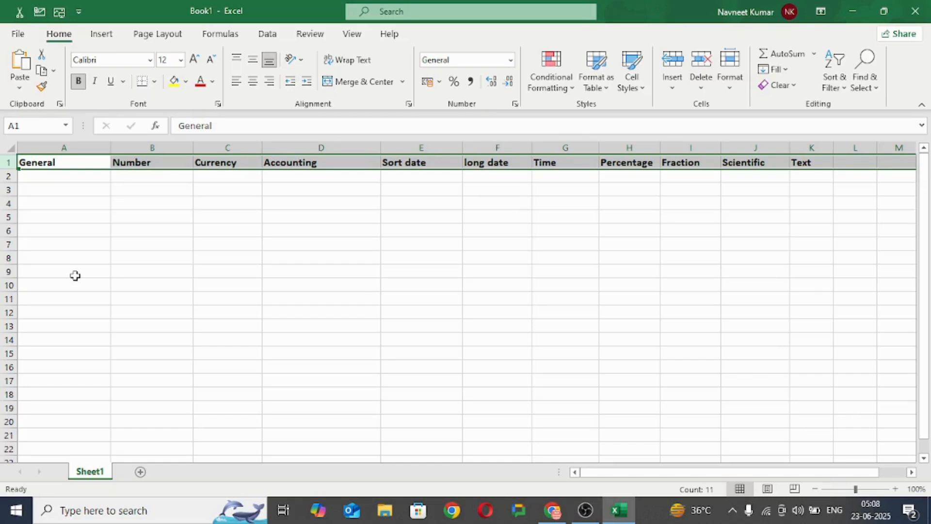
pyautogui.click(53, 177)
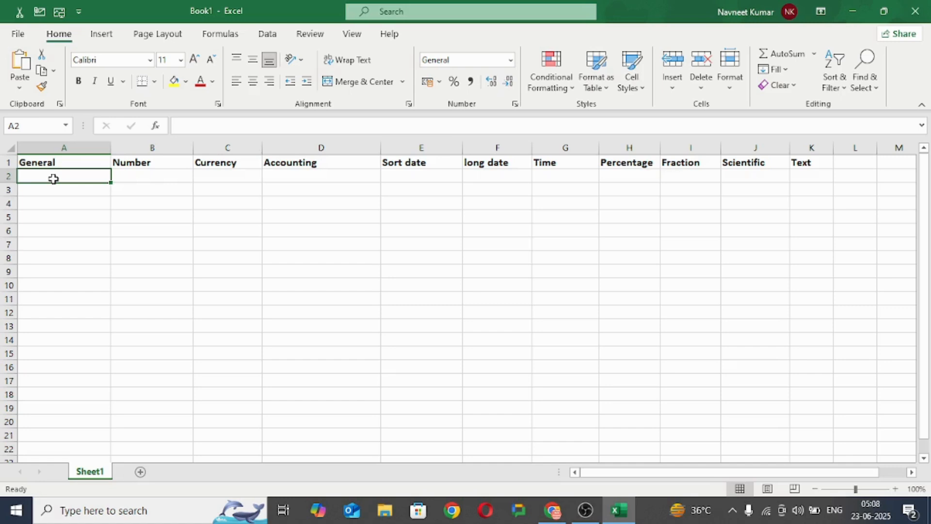
pyautogui.write('12121')
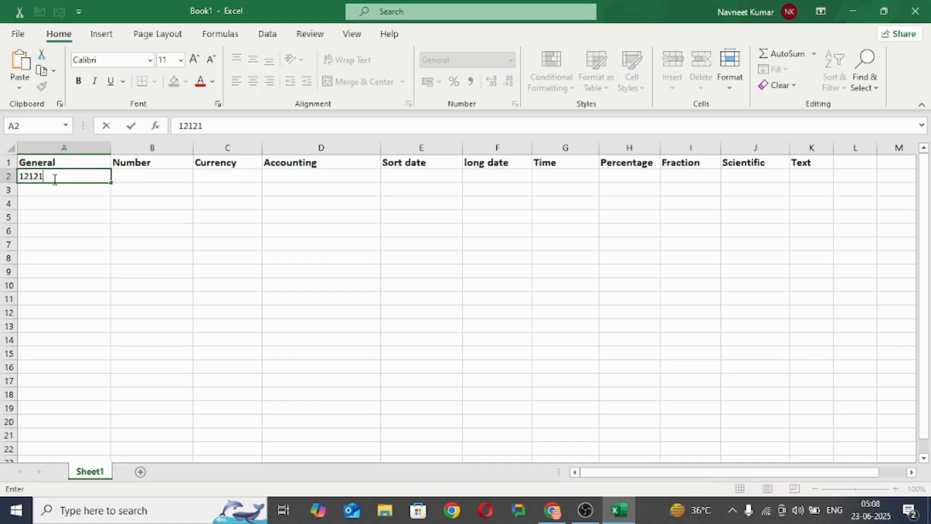
pyautogui.write('2121212')
pyautogui.click(54, 190)
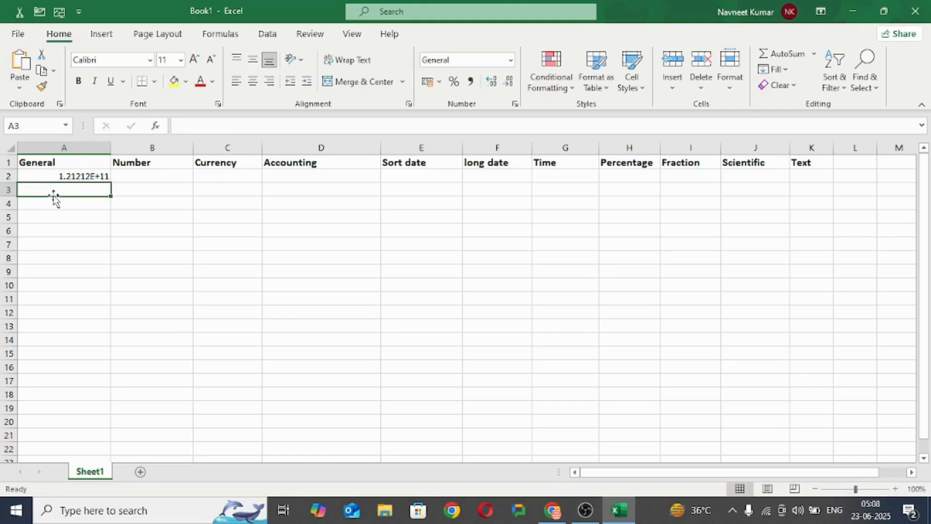
pyautogui.click(69, 176)
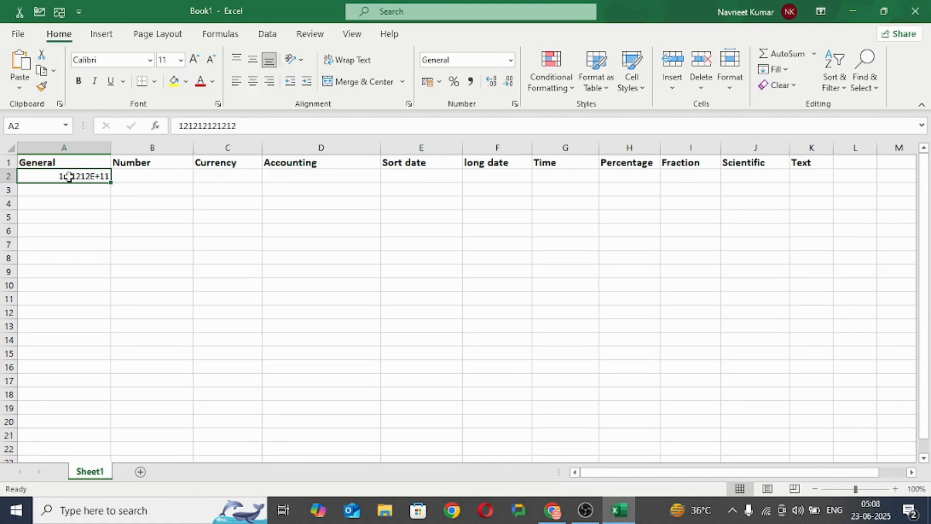
pyautogui.click(69, 192)
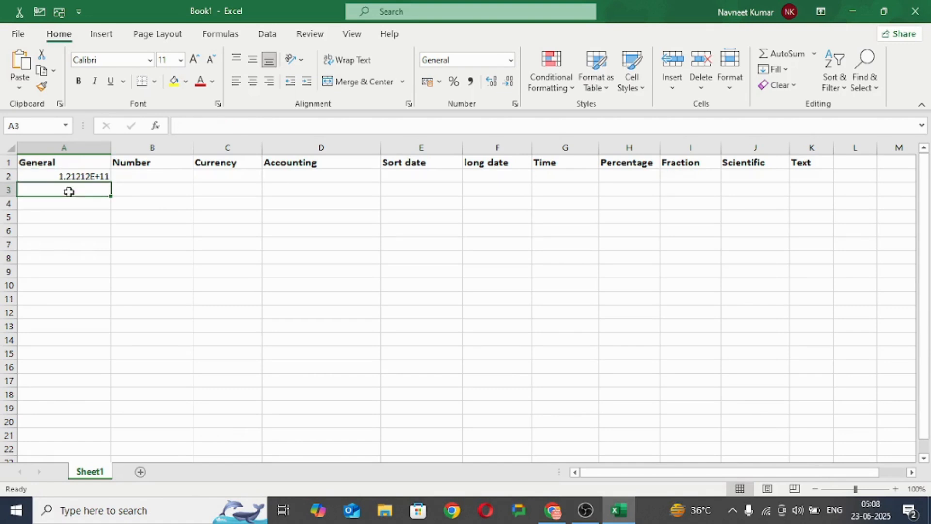
pyautogui.write('12121212122')
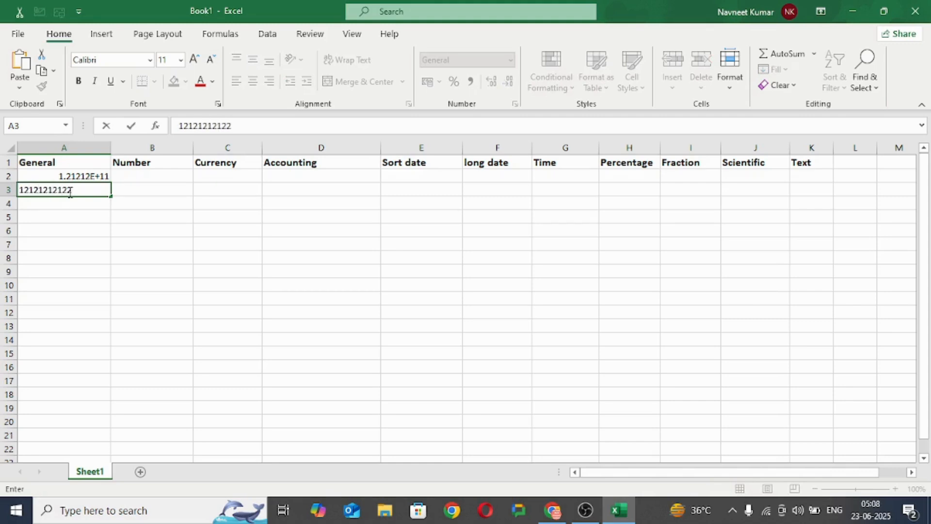
pyautogui.click(70, 203)
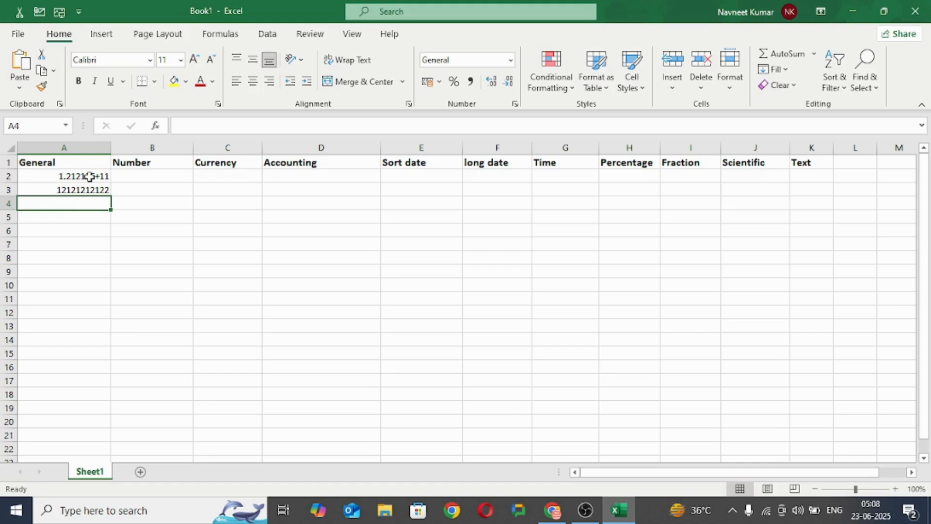
pyautogui.click(87, 192)
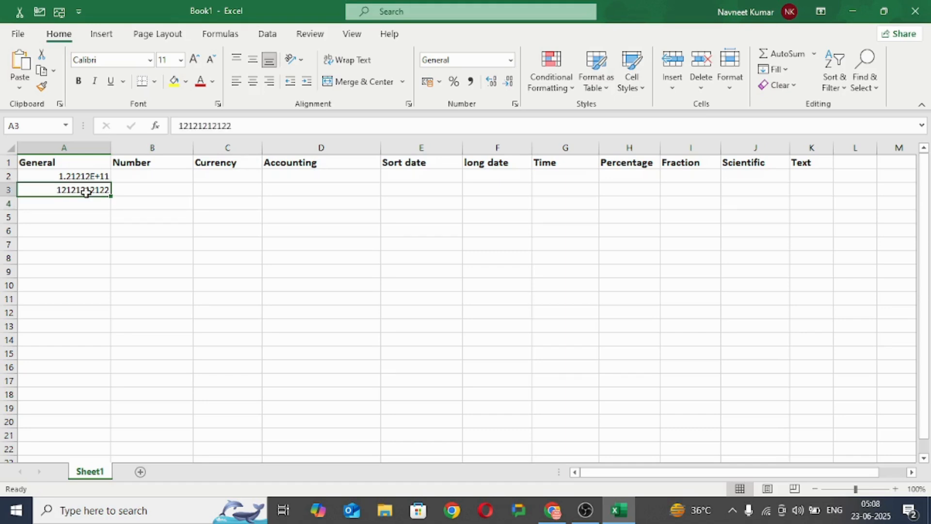
pyautogui.click(85, 176)
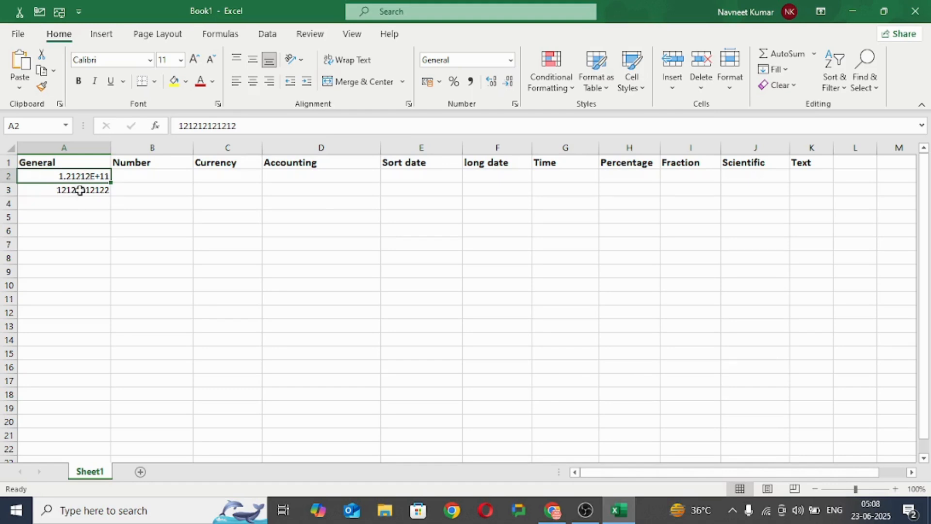
pyautogui.click(73, 204)
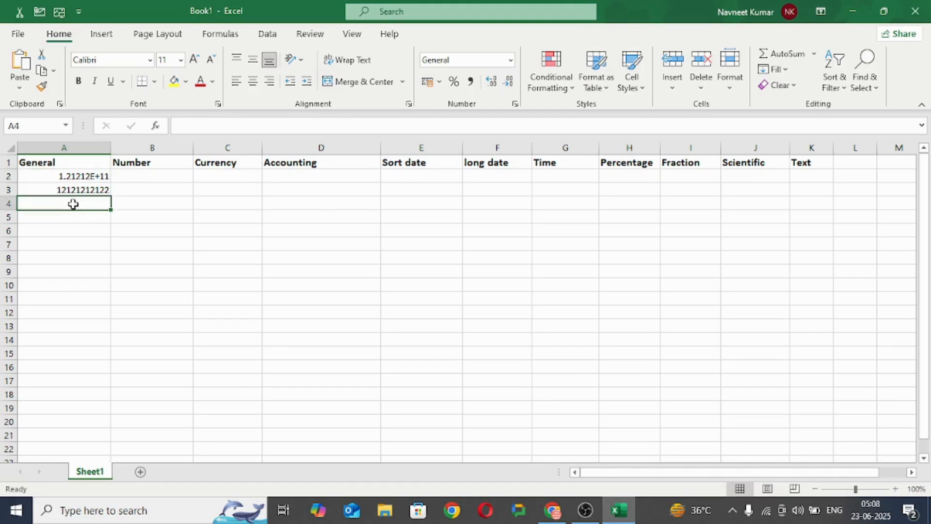
pyautogui.write('12')
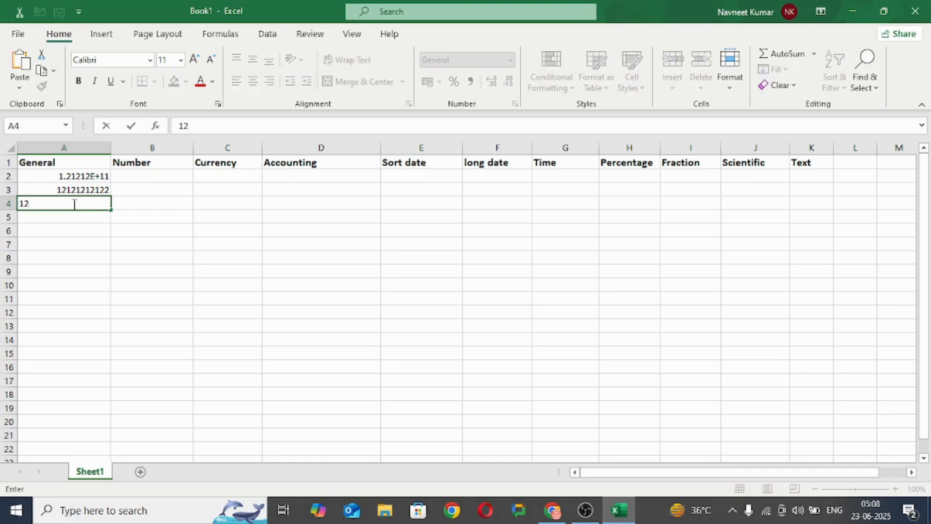
pyautogui.write('345678956')
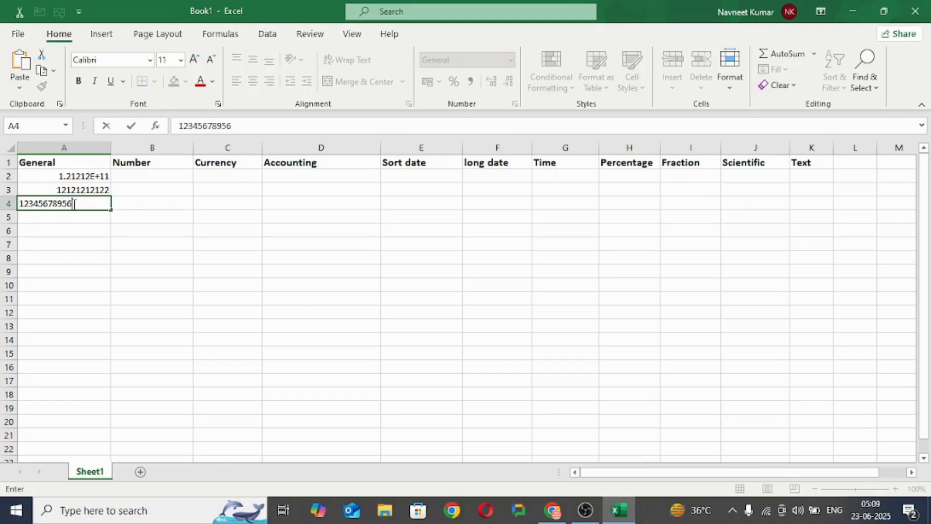
pyautogui.click(68, 215)
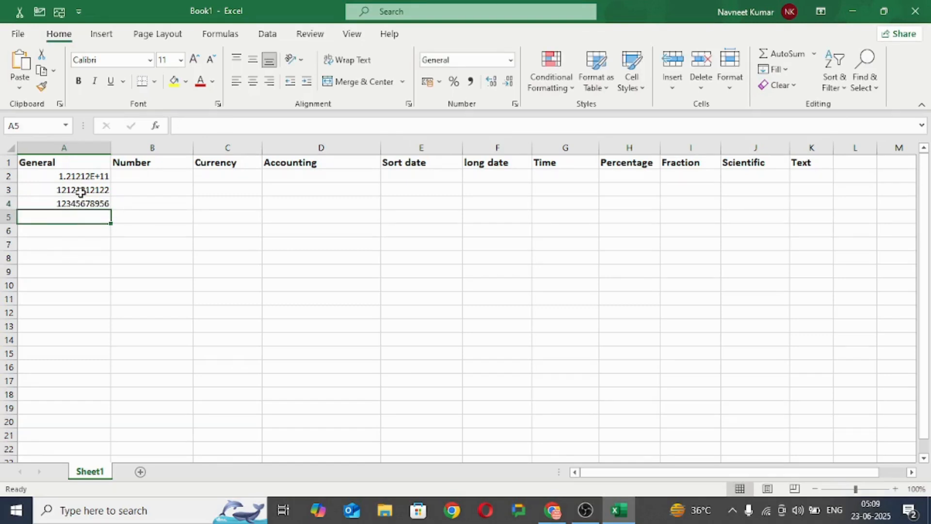
pyautogui.click(77, 204)
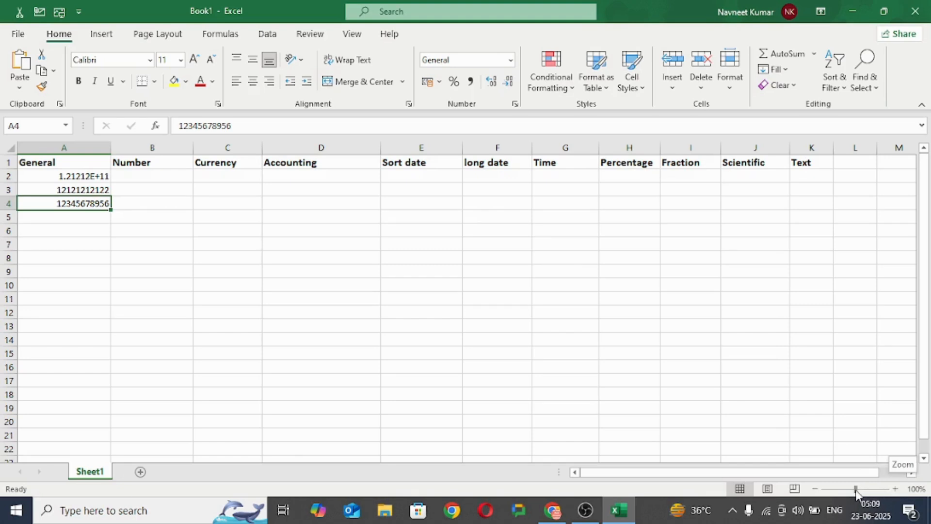
pyautogui.moveTo(856, 490); pyautogui.dragTo(874, 490)
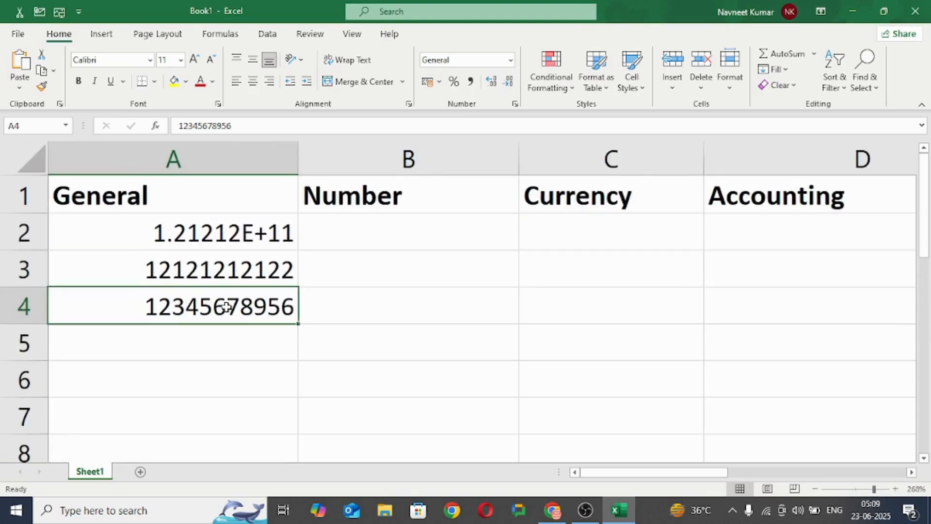
pyautogui.click(191, 349)
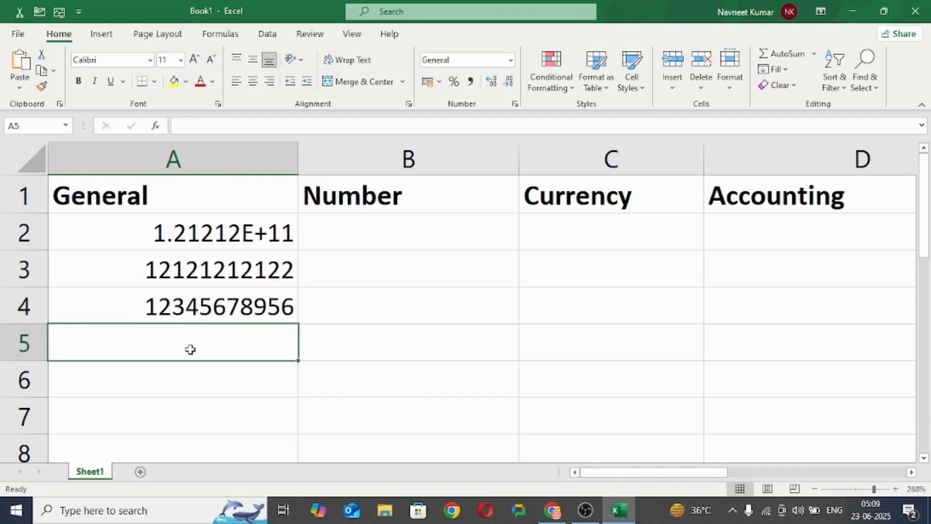
pyautogui.click(208, 304)
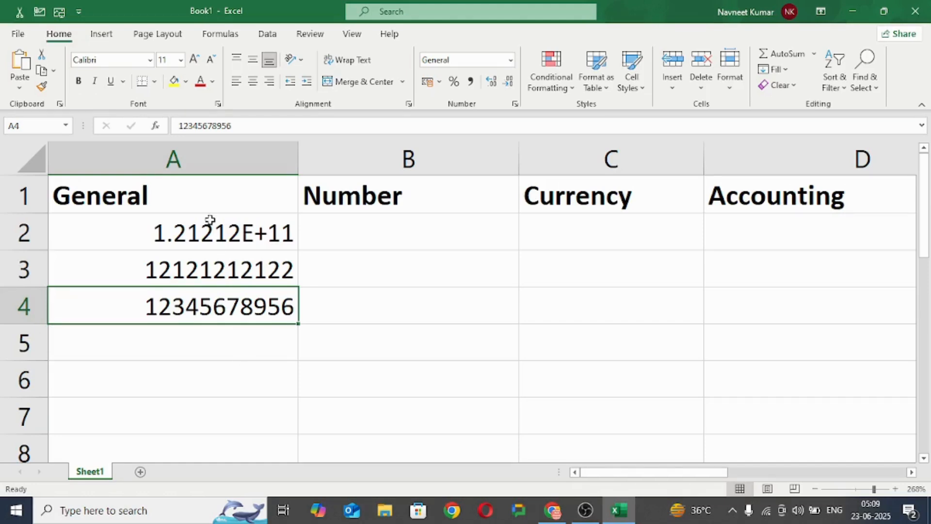
pyautogui.click(209, 218)
pyautogui.click(128, 333)
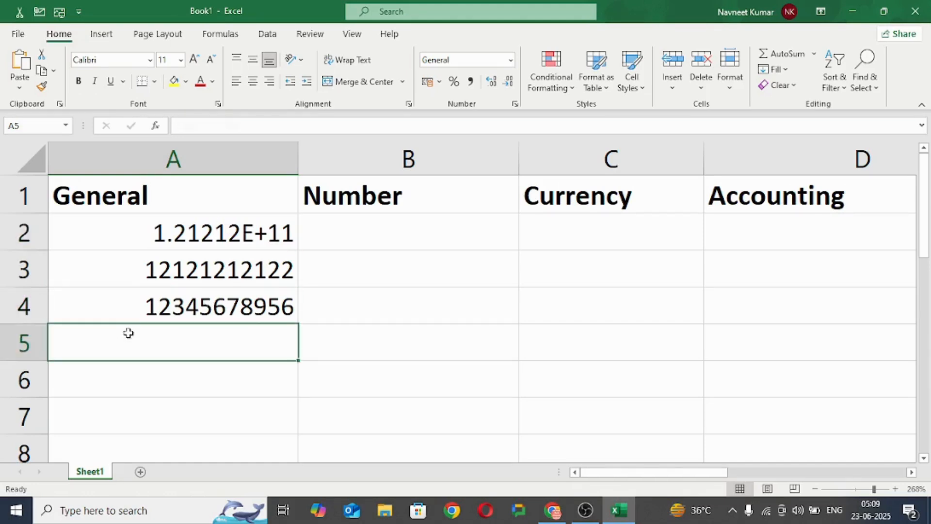
pyautogui.write('12')
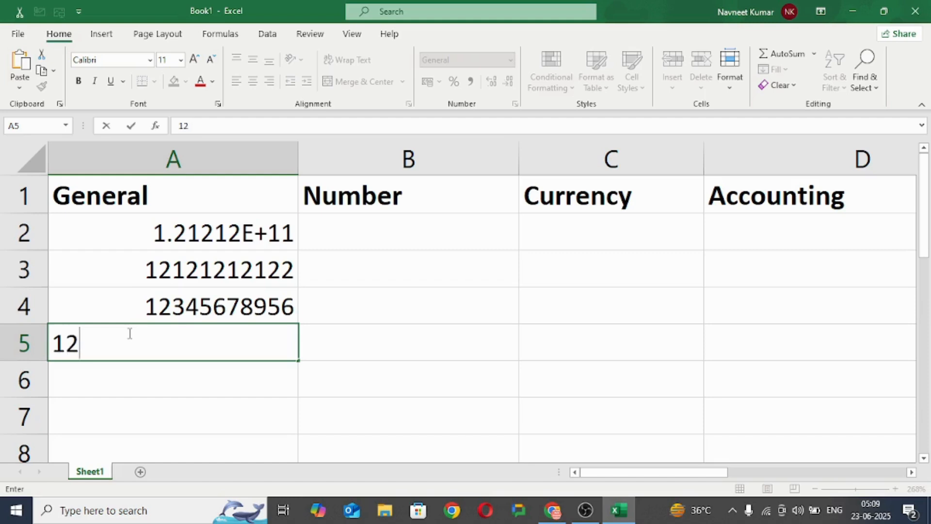
pyautogui.write('34567')
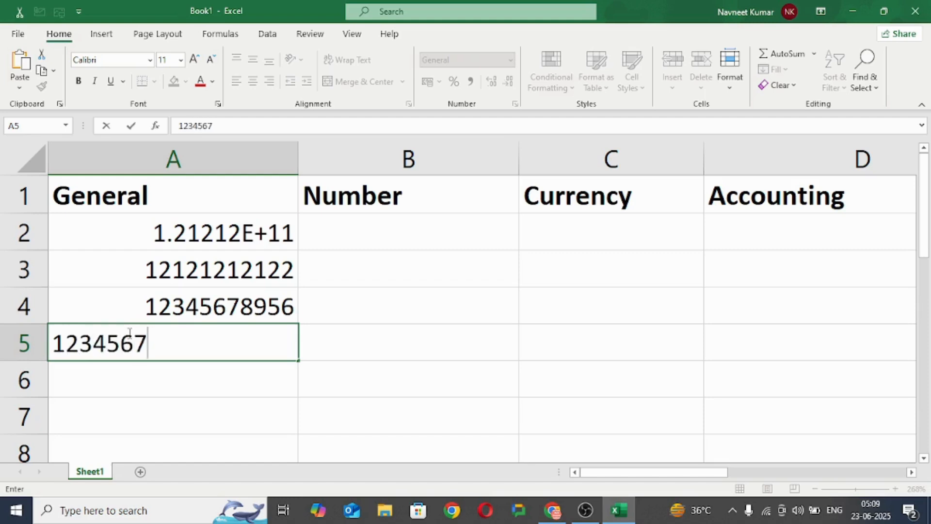
pyautogui.write('8956')
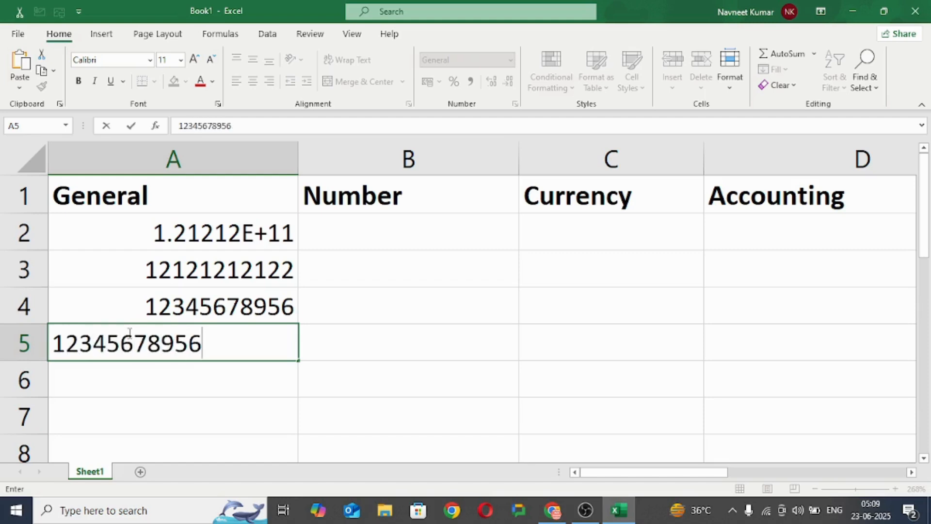
pyautogui.click(139, 381)
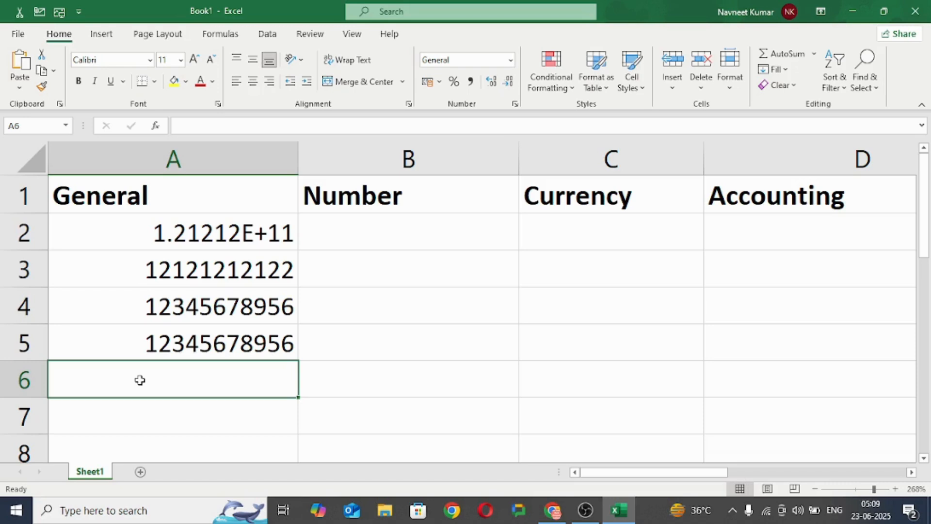
pyautogui.write('123456789765')
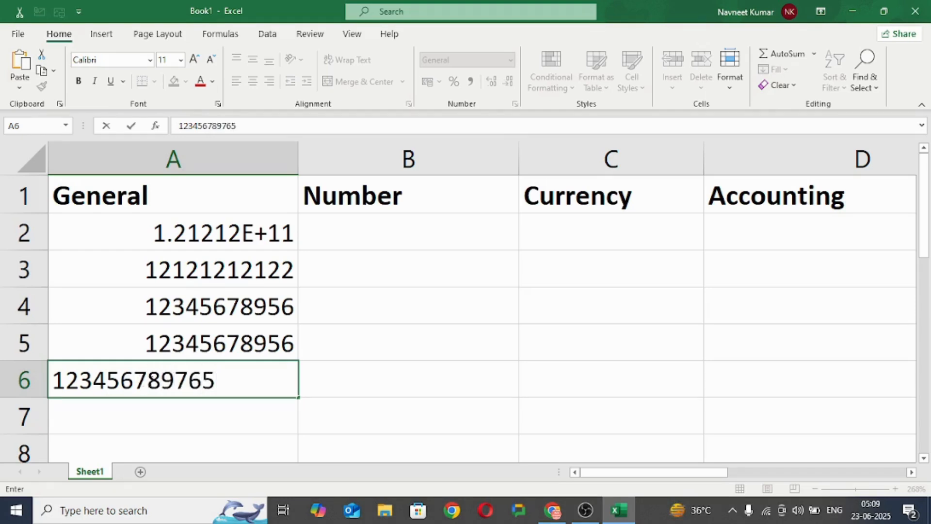
pyautogui.click(140, 412)
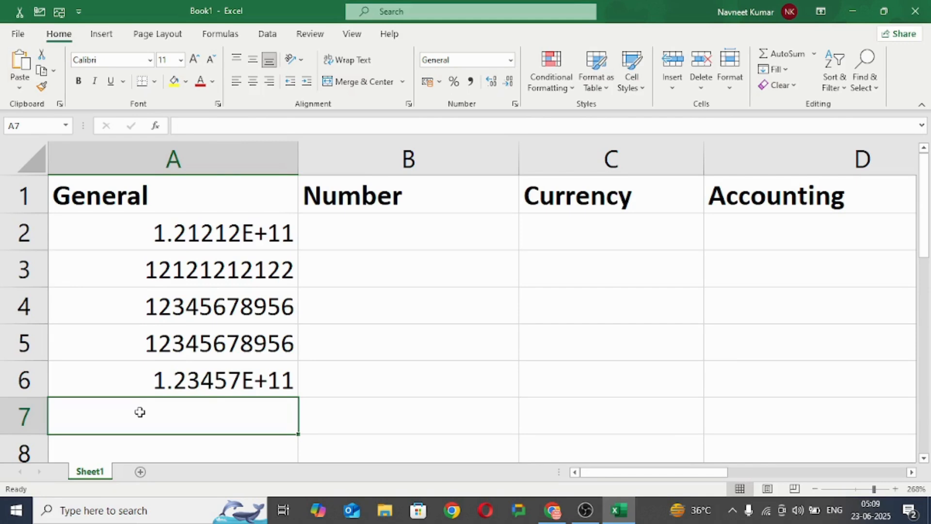
pyautogui.click(182, 377)
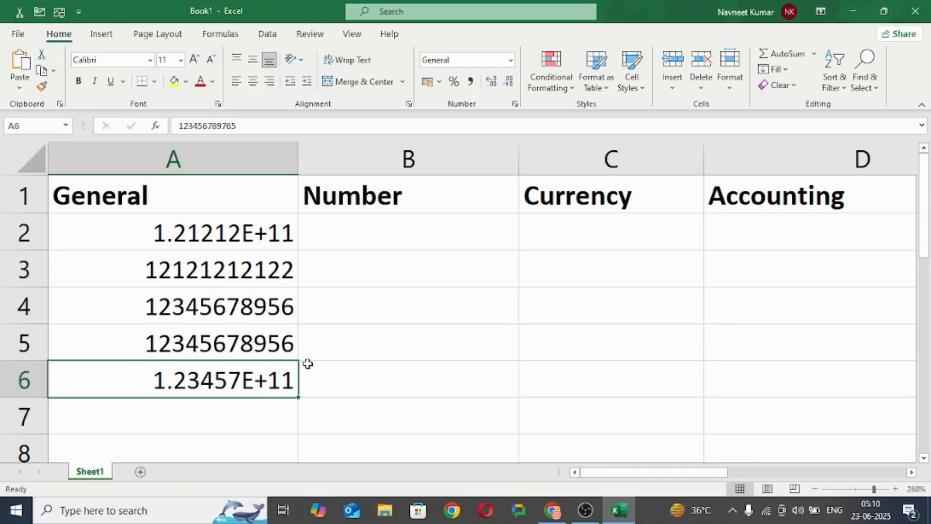
# Step: Apply the Number format to the empty cells B2 to B6 under the Number heading
pyautogui.click(394, 230)
pyautogui.moveTo(395, 230); pyautogui.dragTo(401, 378)
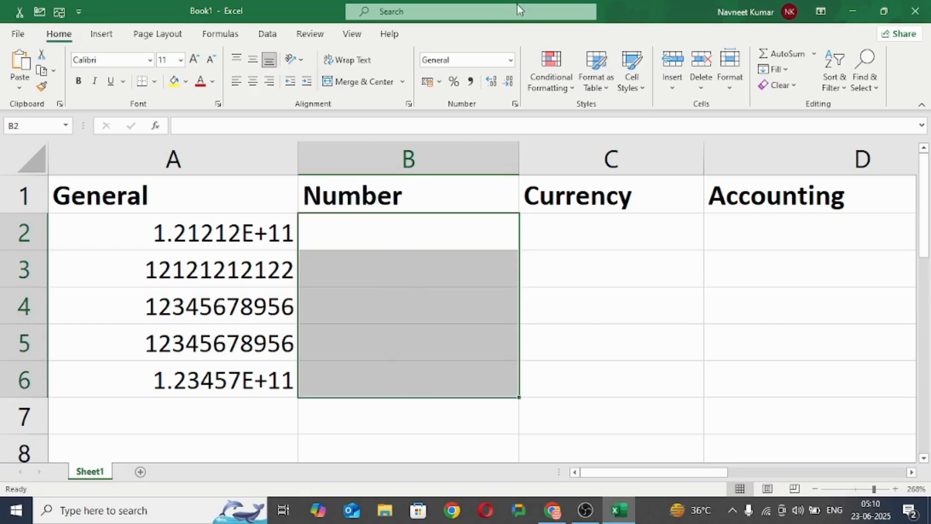
pyautogui.click(510, 59)
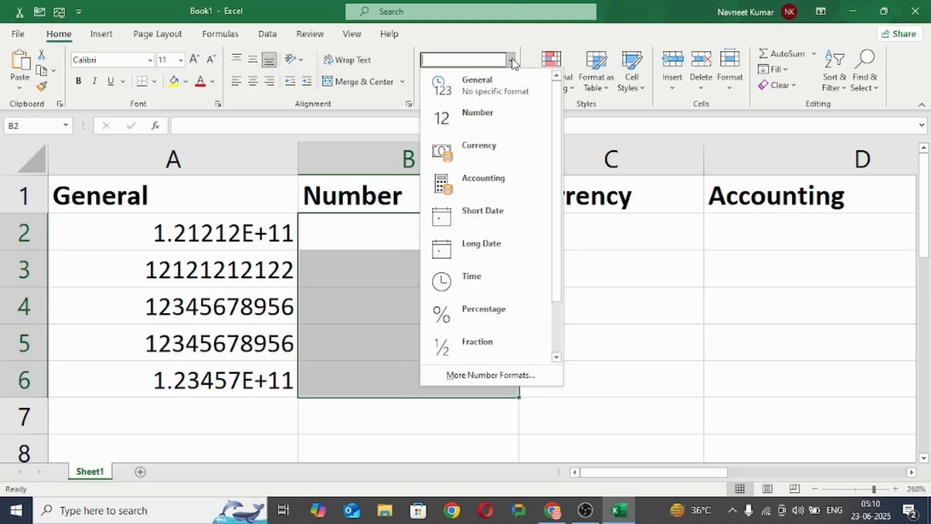
pyautogui.click(476, 127)
pyautogui.click(318, 236)
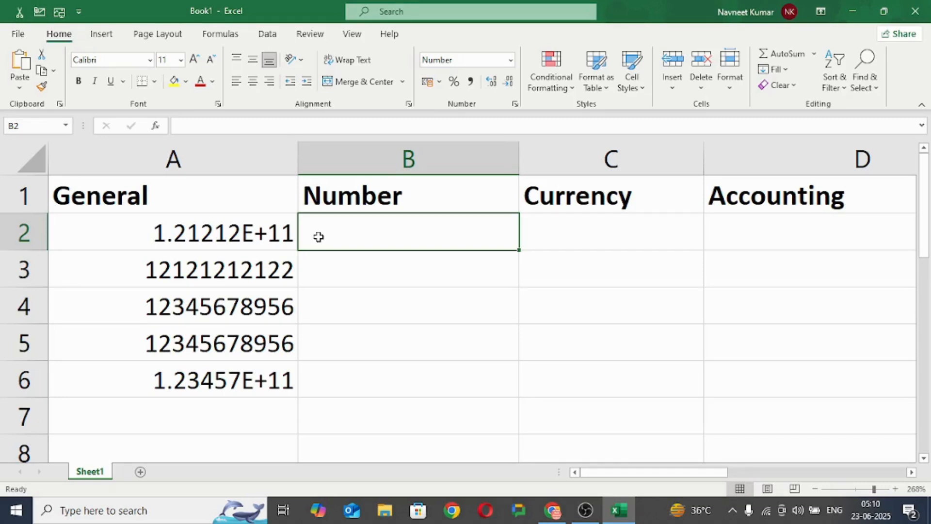
pyautogui.write('123456789')
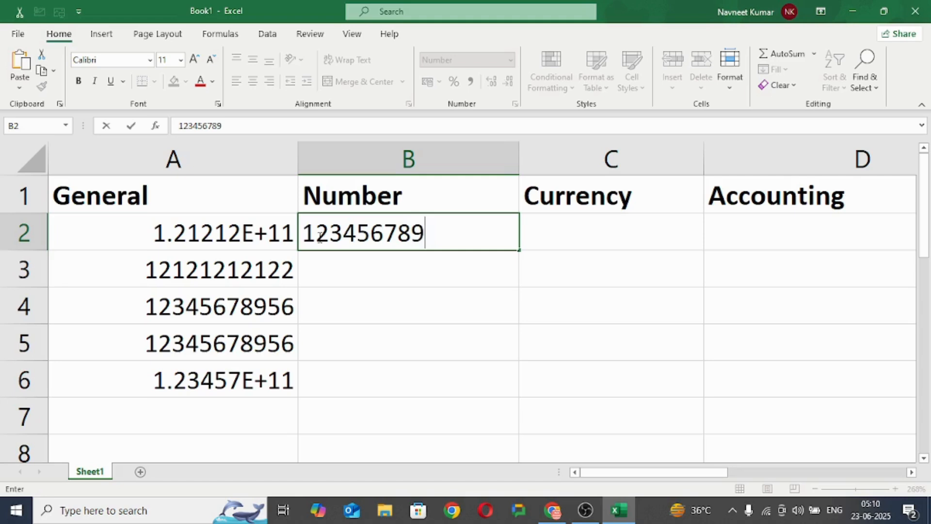
pyautogui.write('123456')
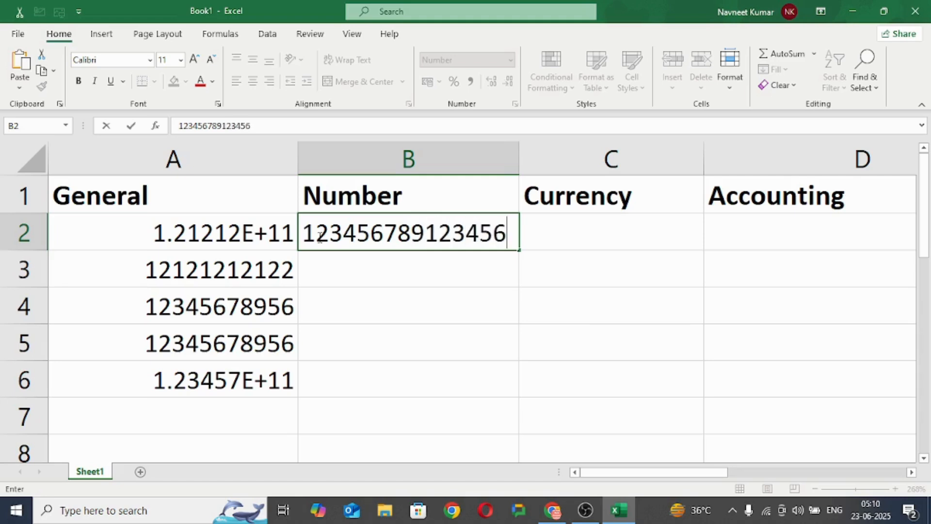
pyautogui.click(343, 263)
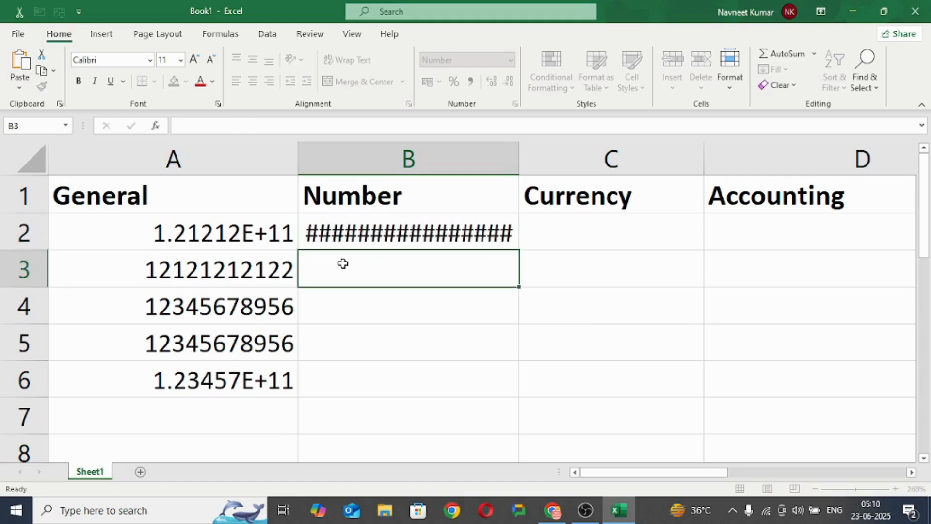
pyautogui.click(422, 237)
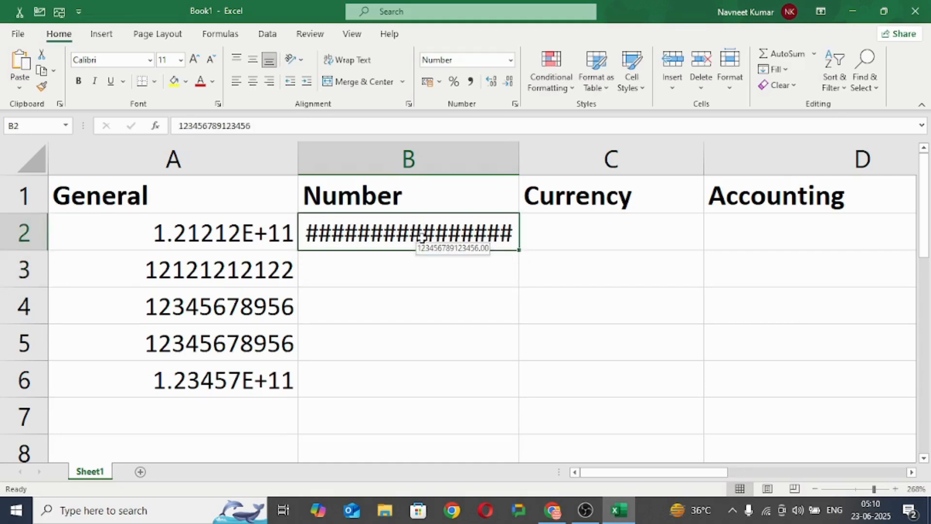
pyautogui.moveTo(520, 157); pyautogui.dragTo(556, 157)
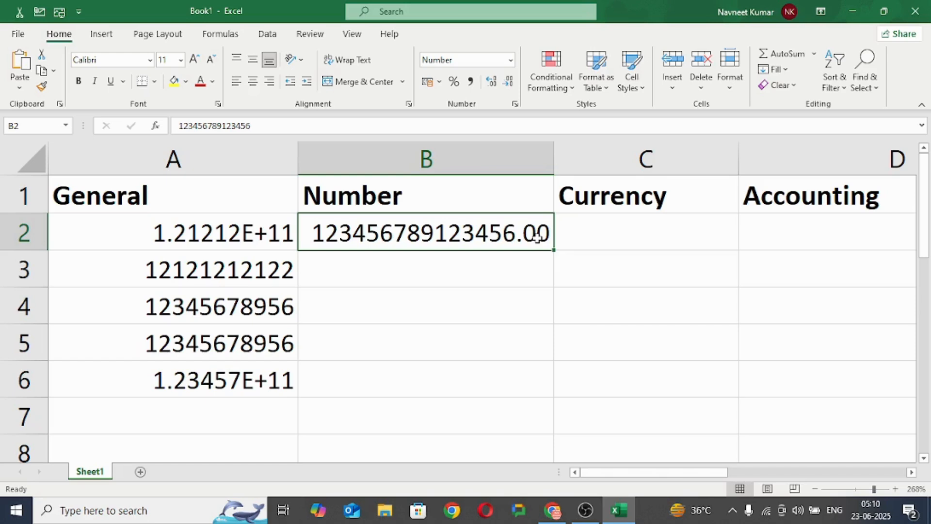
pyautogui.click(418, 276)
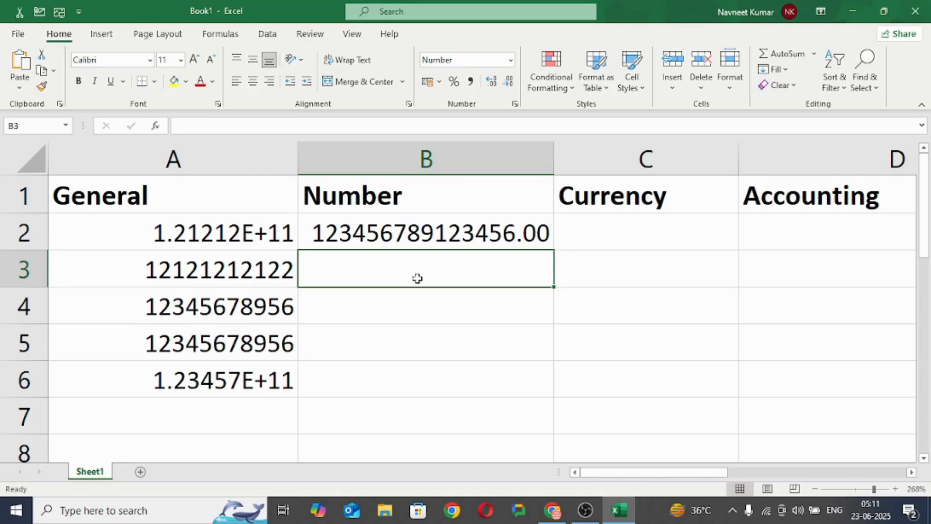
pyautogui.write('1234')
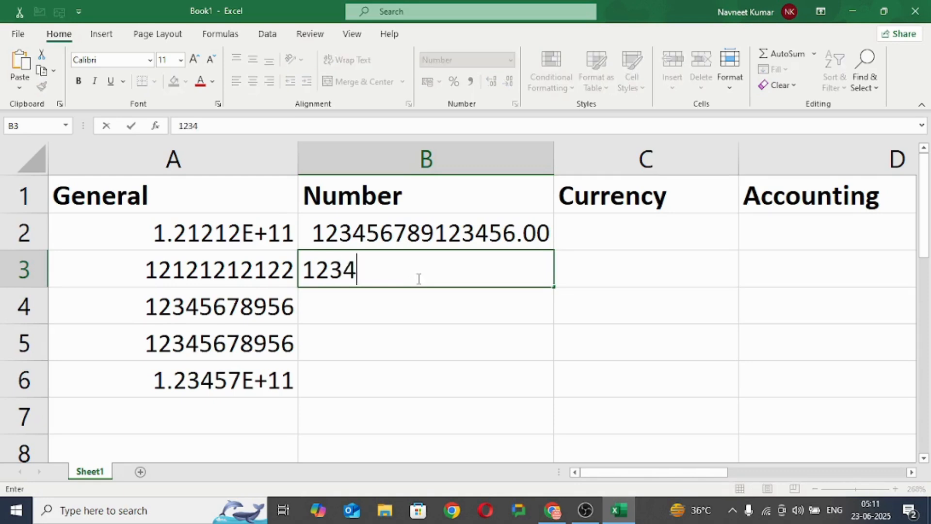
pyautogui.write('56789')
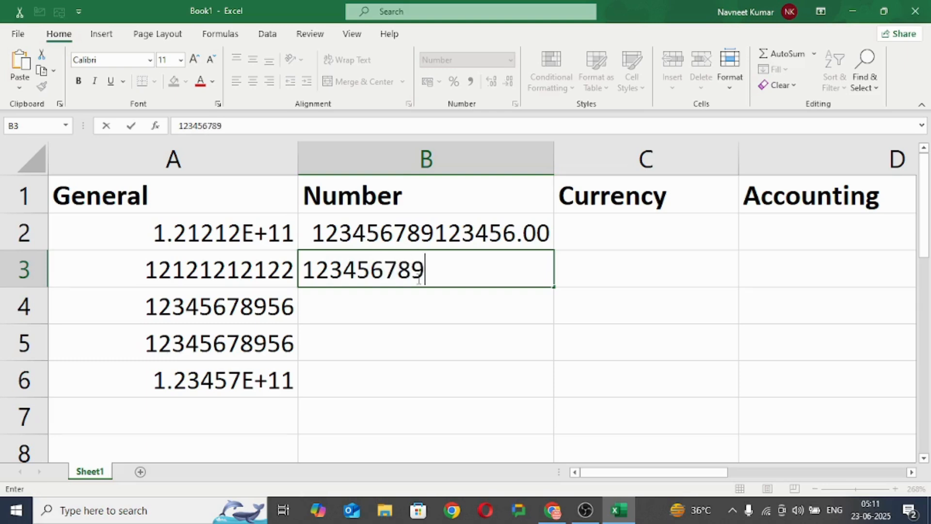
pyautogui.write('654323')
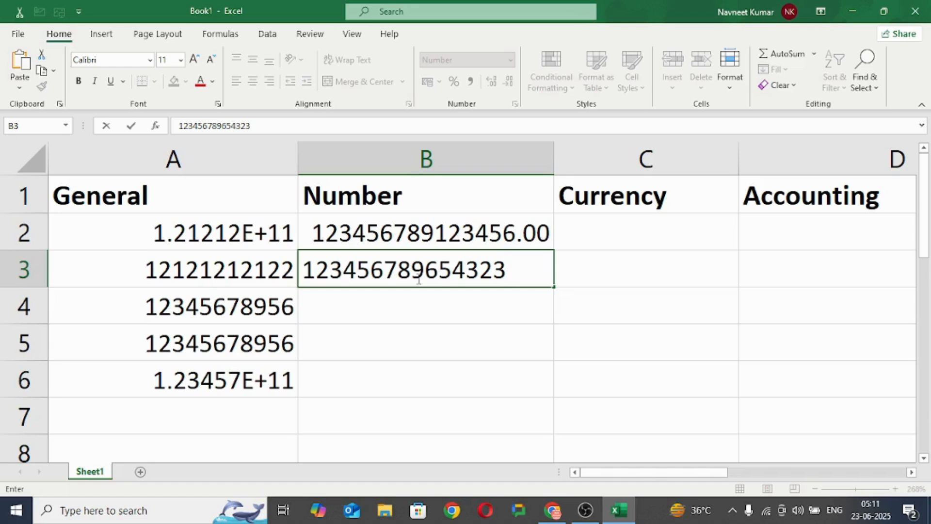
pyautogui.write('4567')
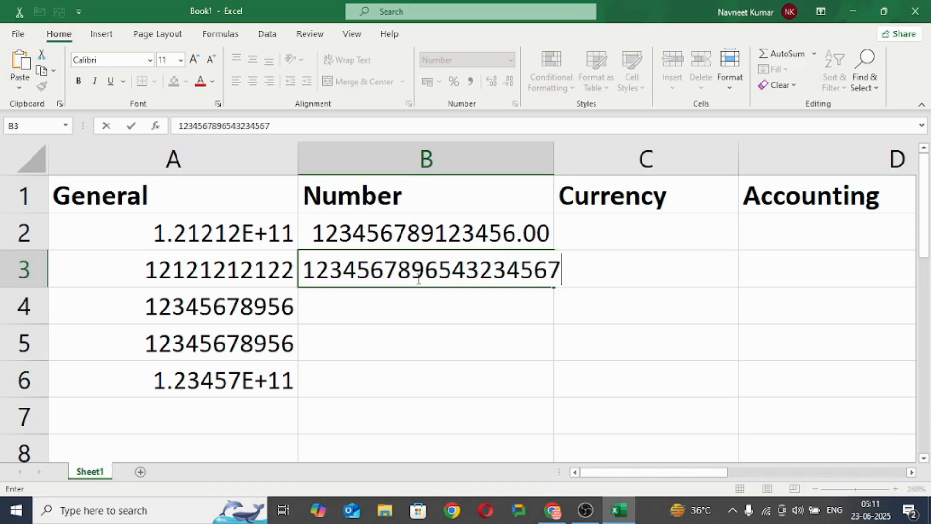
pyautogui.click(398, 309)
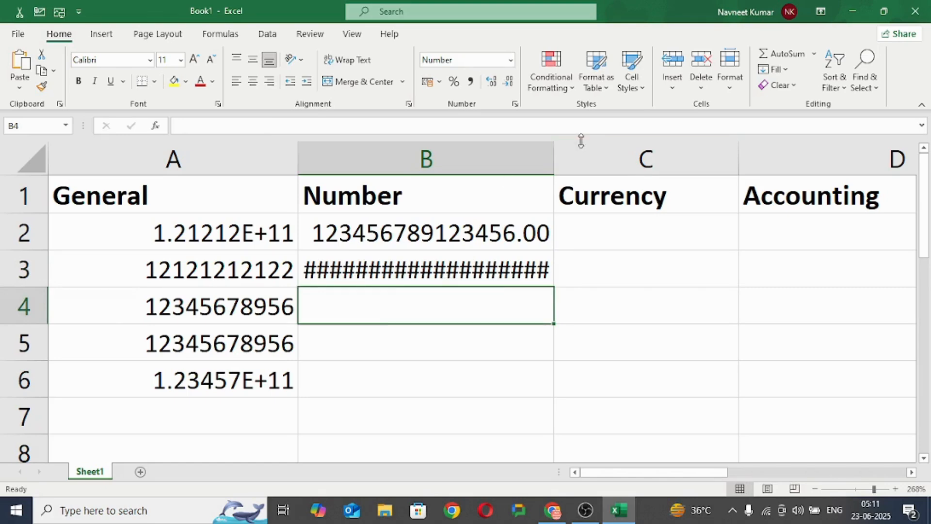
pyautogui.moveTo(555, 160); pyautogui.dragTo(624, 167)
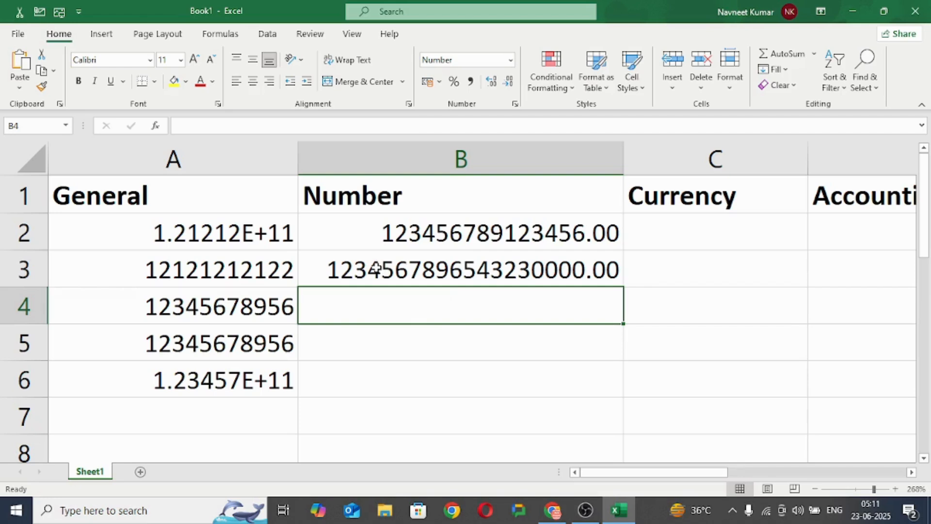
pyautogui.click(333, 271)
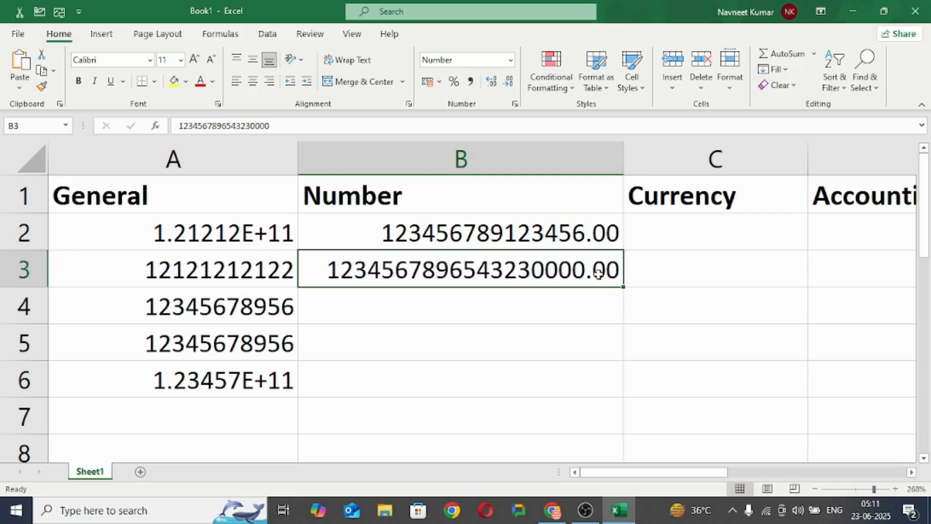
# Step: Compare the General format of cell A3 with the Number format of B2, then recheck the value in B3
pyautogui.click(172, 274)
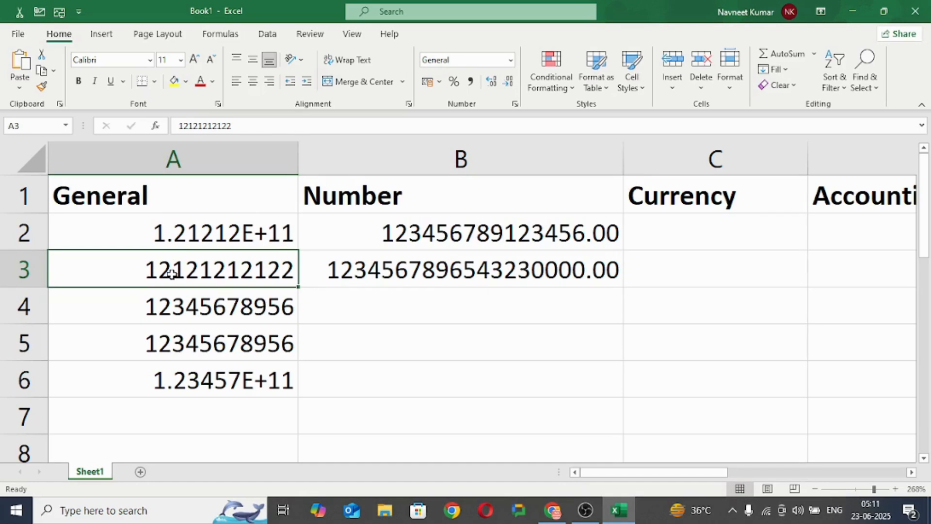
pyautogui.click(511, 59)
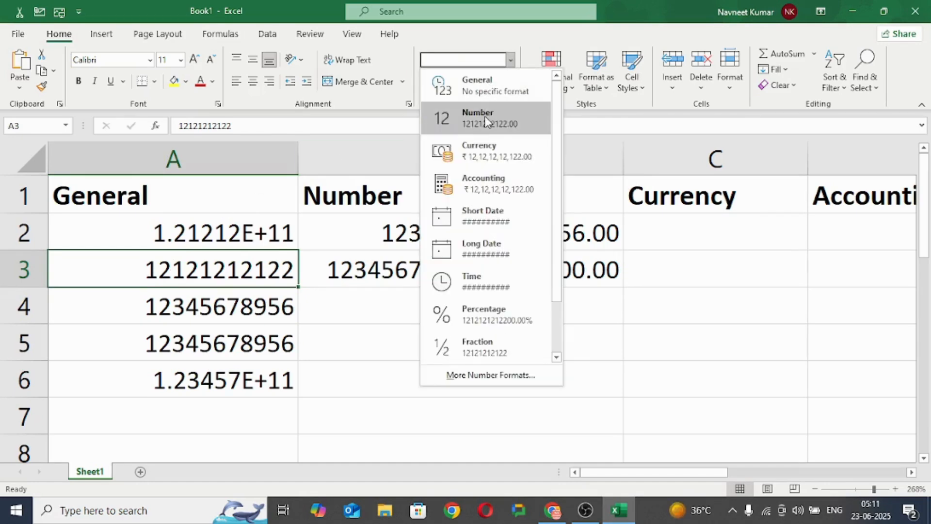
pyautogui.click(490, 92)
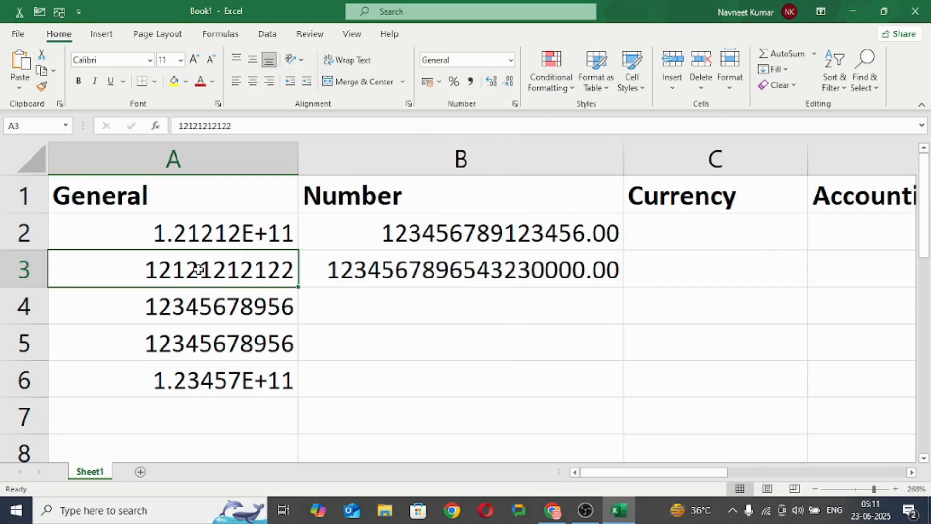
pyautogui.click(473, 233)
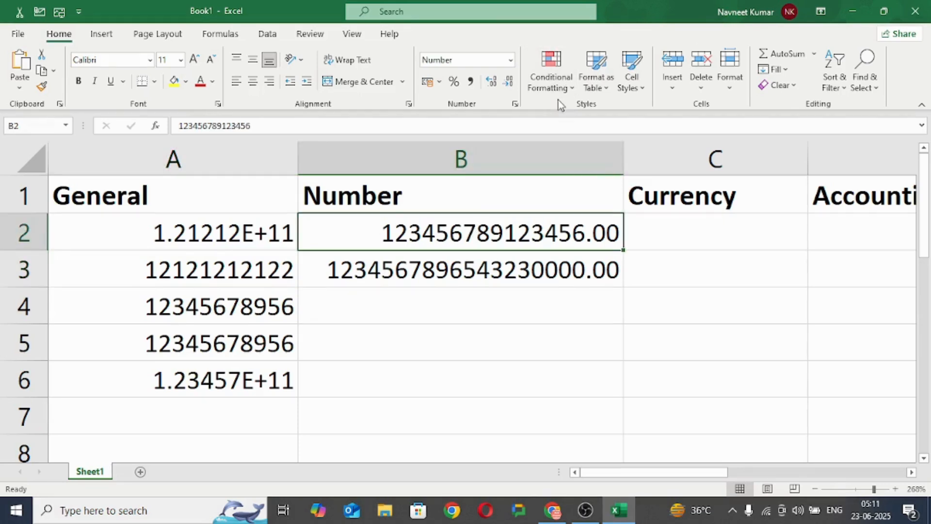
pyautogui.click(511, 61)
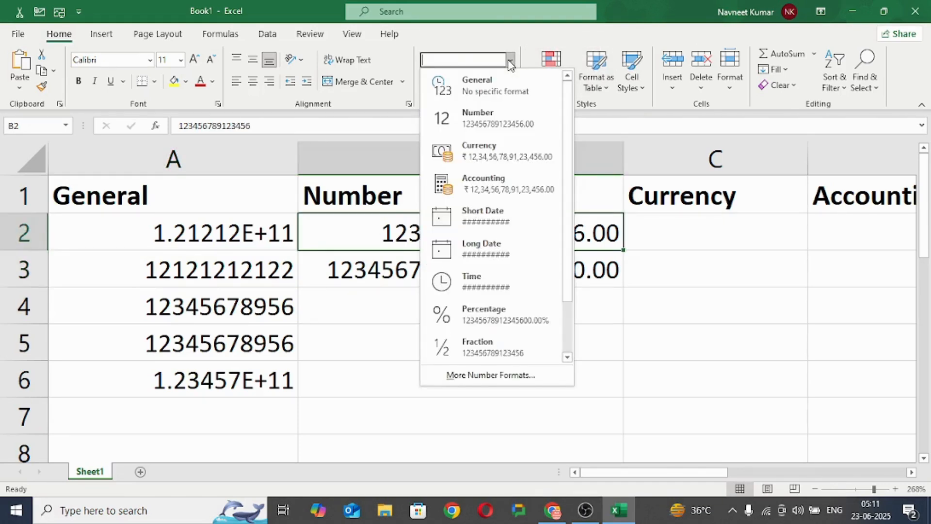
pyautogui.click(476, 118)
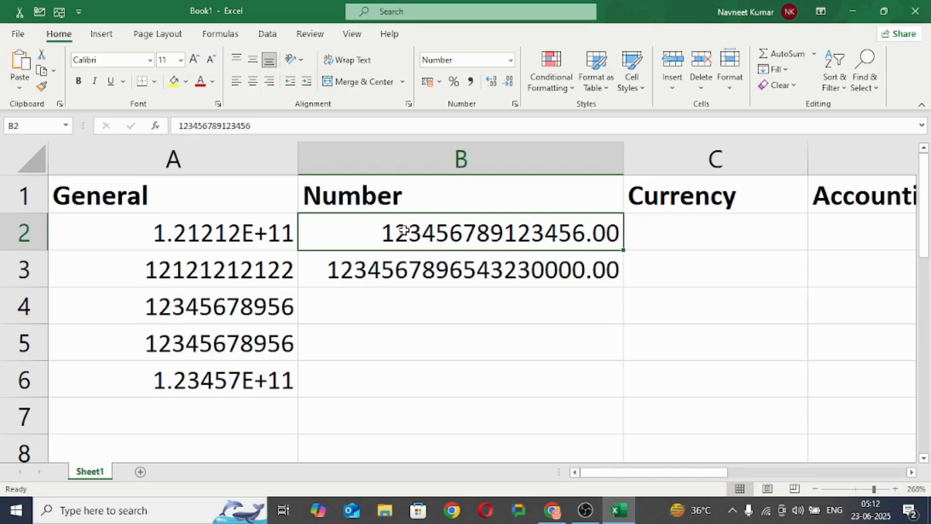
pyautogui.click(549, 266)
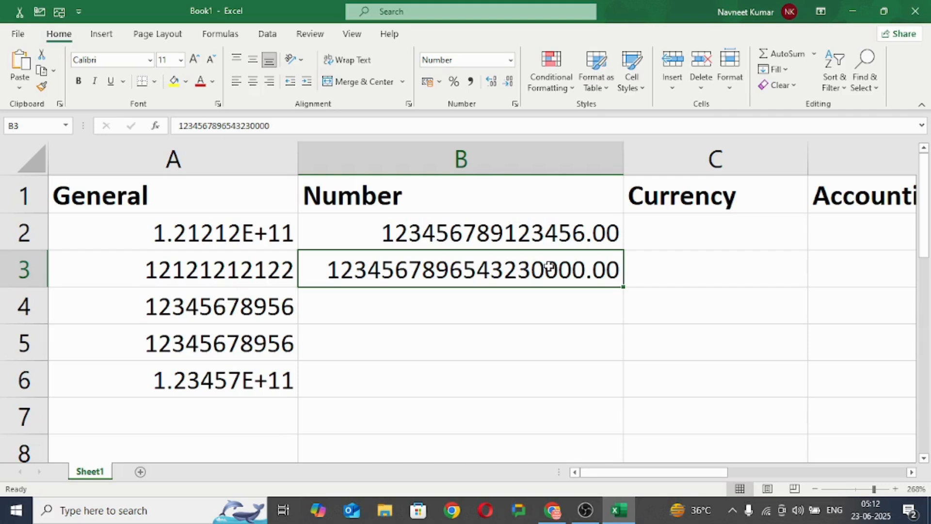
# Step: Enter the sample numbers 67, 87 and 89 in cells C2 to C4 under the Currency heading
pyautogui.click(711, 236)
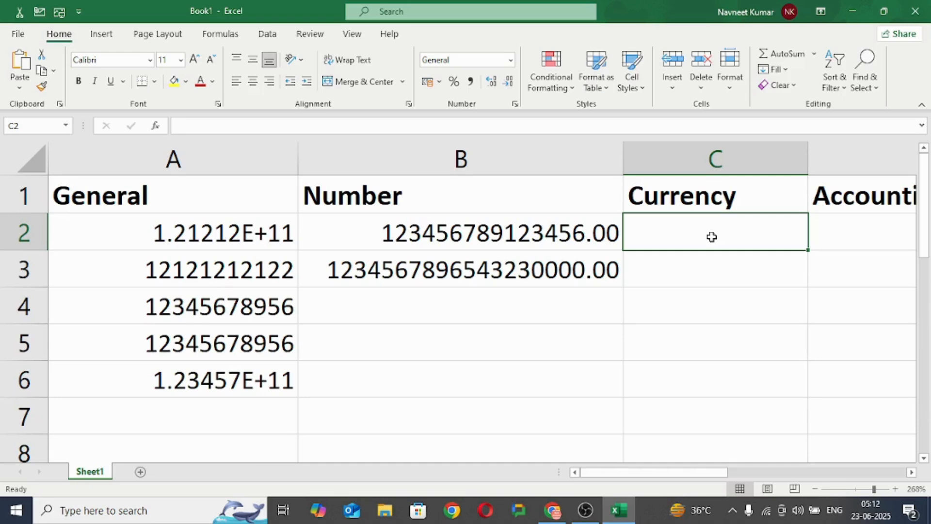
pyautogui.write('67')
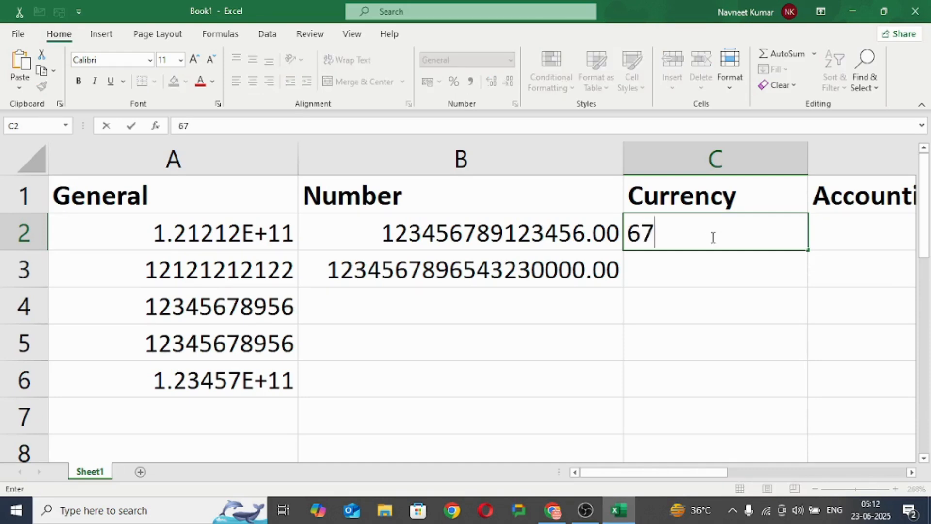
pyautogui.press('Return')
pyautogui.write('87')
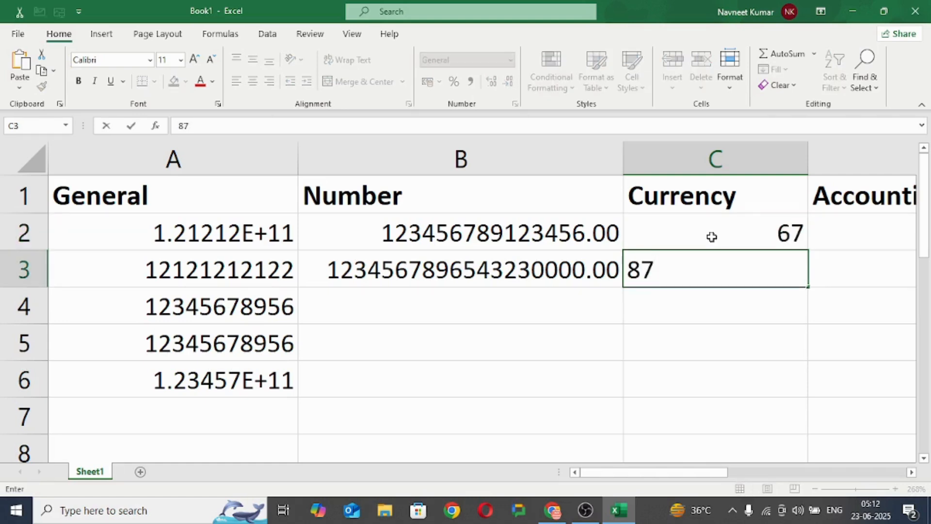
pyautogui.press('Return')
pyautogui.write('89')
pyautogui.press('Return')
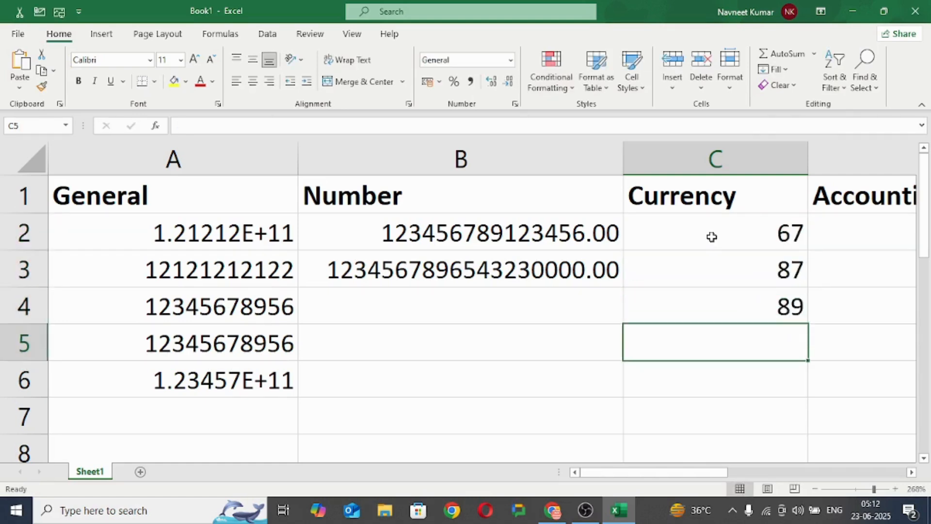
# Step: Apply the Currency format to the numbers in cells C2 to C4
pyautogui.moveTo(758, 233); pyautogui.dragTo(781, 304)
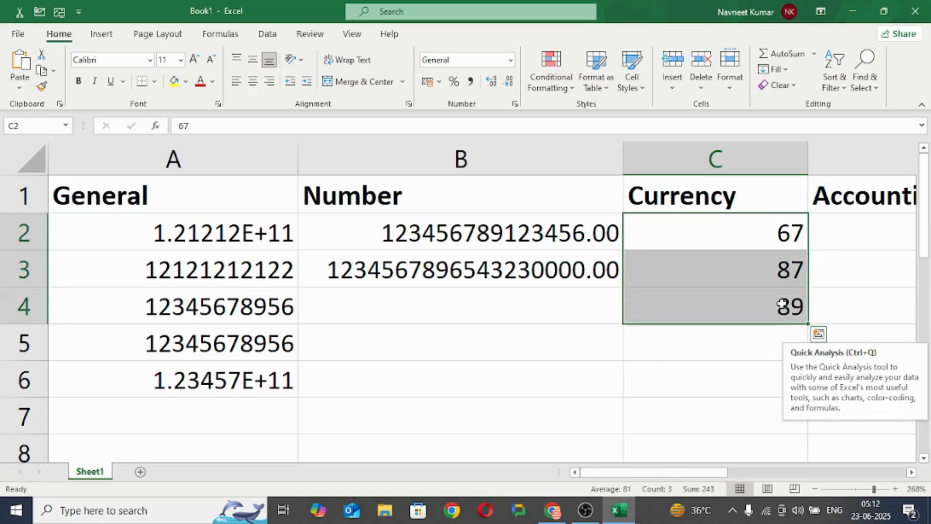
pyautogui.click(511, 61)
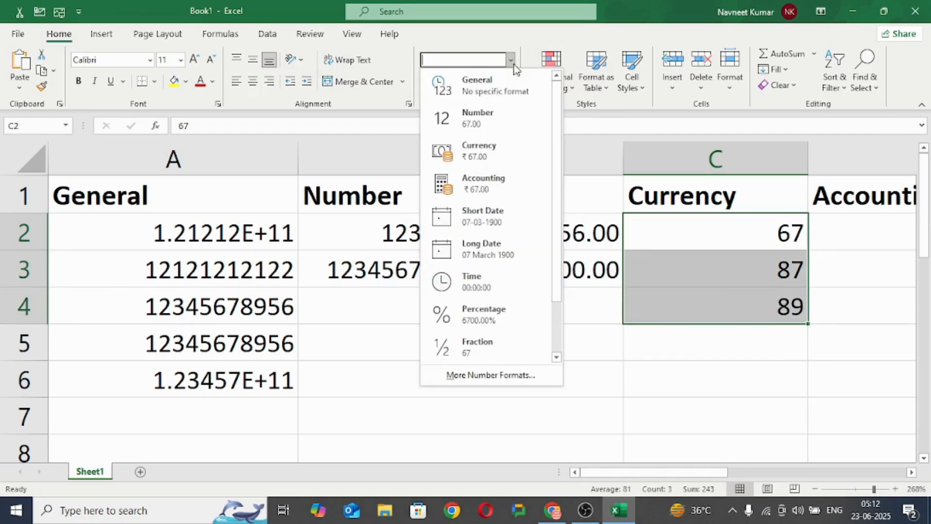
pyautogui.click(486, 161)
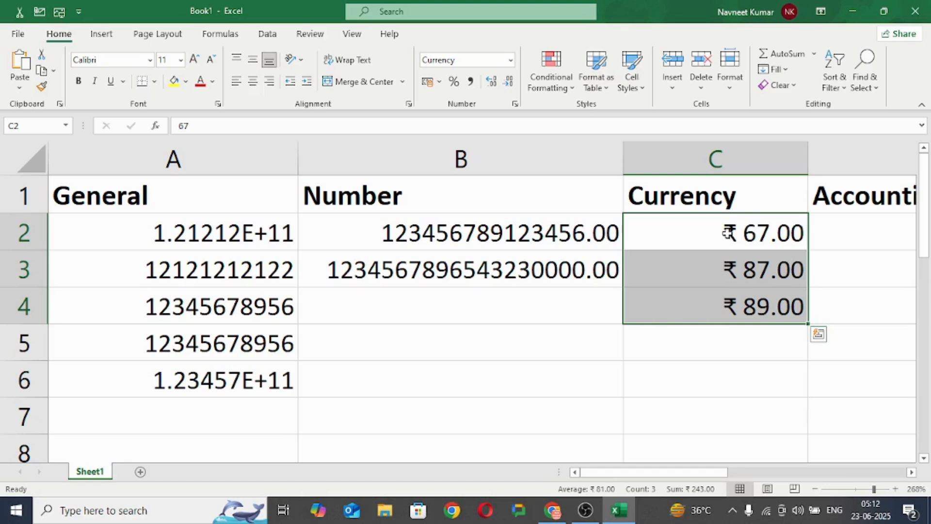
# Step: Change the currency symbol of cells C2 to C4 to Bitcoin (₿ 123) in the cell format settings
pyautogui.click(515, 105)
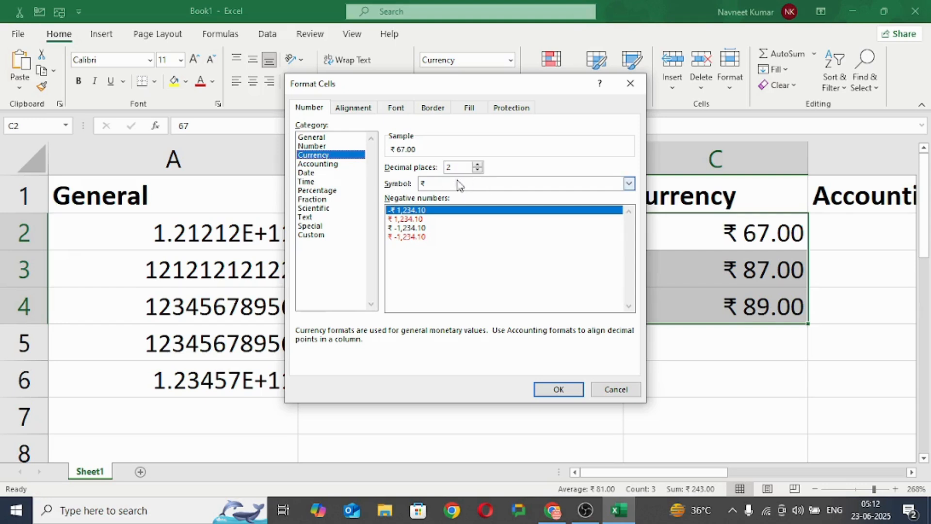
pyautogui.click(629, 184)
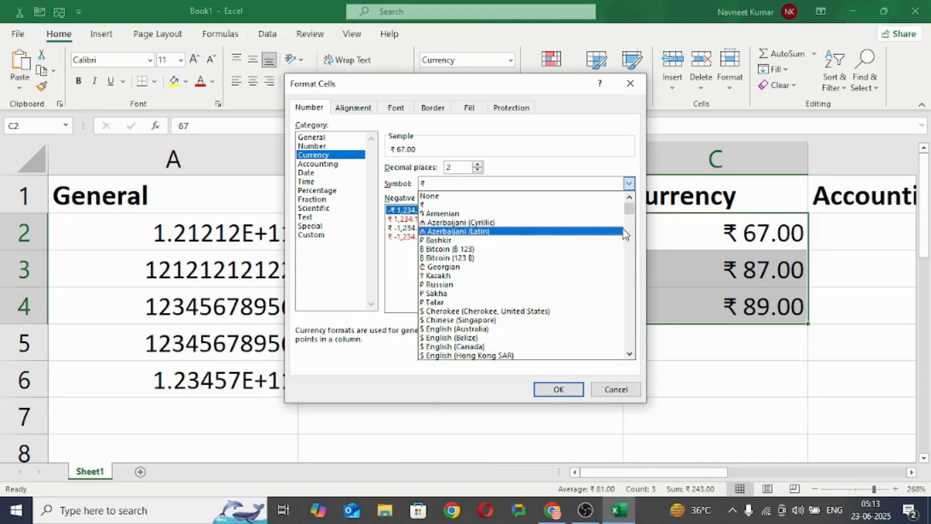
pyautogui.moveTo(629, 209)
pyautogui.mouseDown()
pyautogui.moveTo(638, 259)
pyautogui.moveTo(637, 208)
pyautogui.mouseUp()
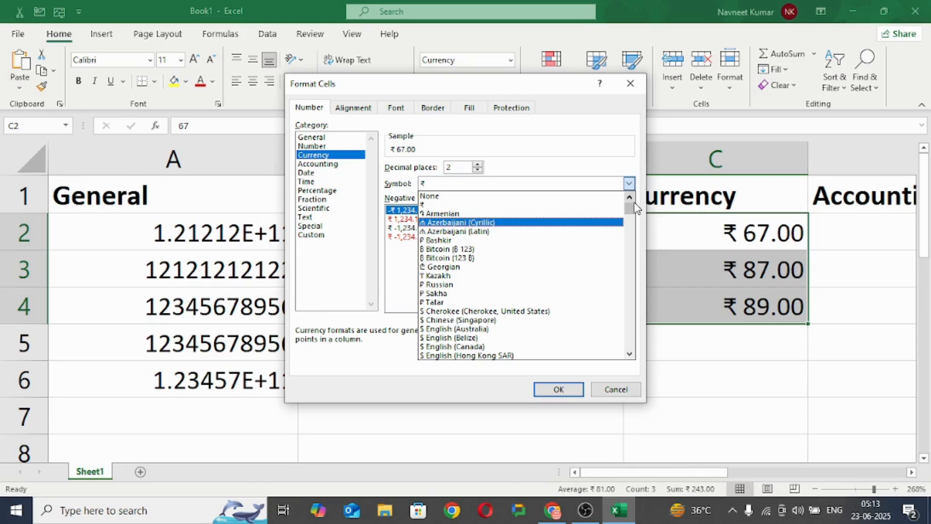
pyautogui.click(525, 252)
pyautogui.click(559, 390)
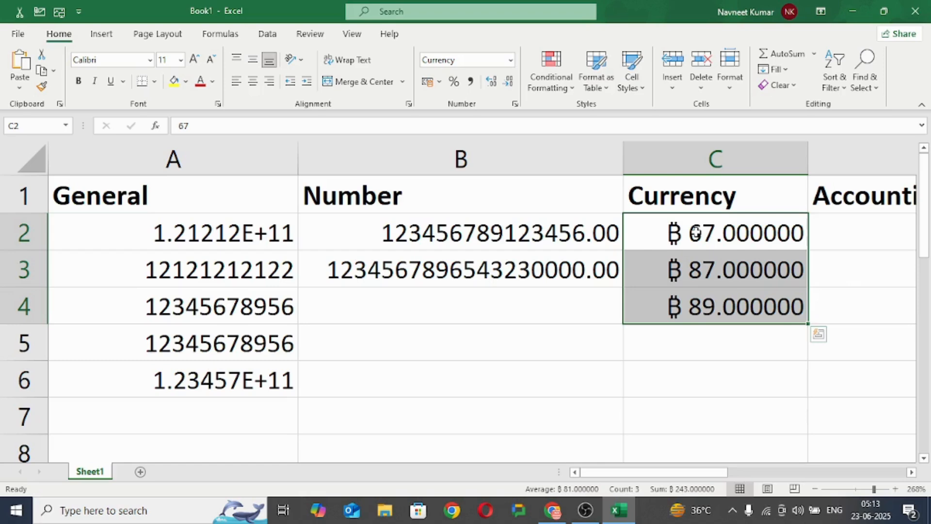
# Step: Browse the available currency symbols and set the symbol of cells C2 to C4 back to ₹
pyautogui.click(515, 104)
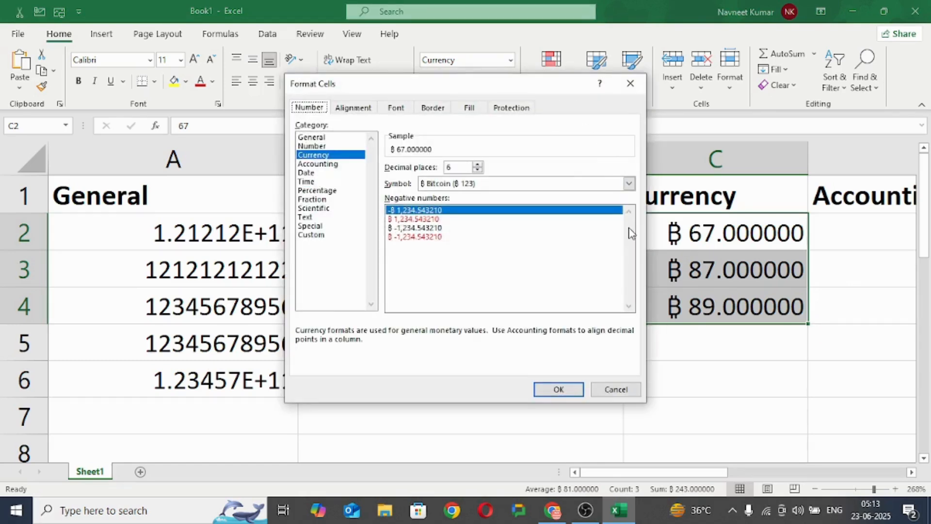
pyautogui.click(629, 183)
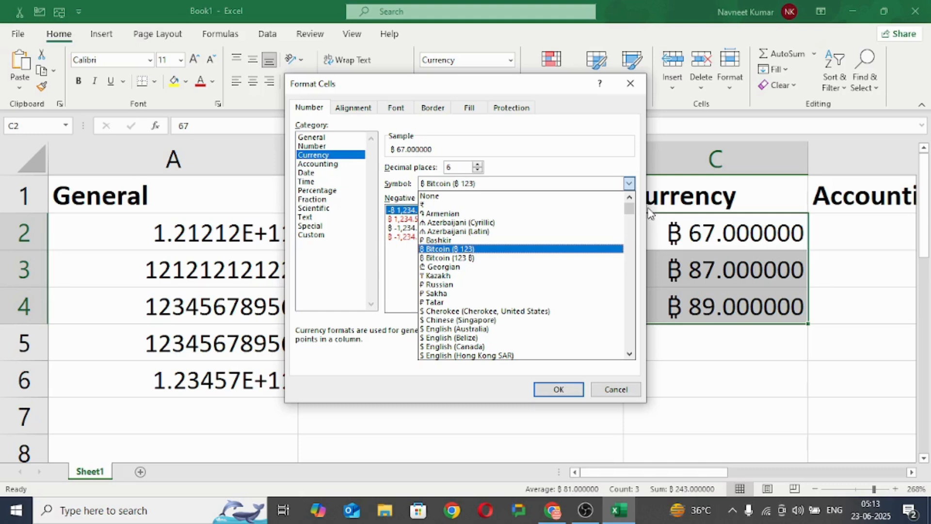
pyautogui.moveTo(632, 205); pyautogui.dragTo(631, 214)
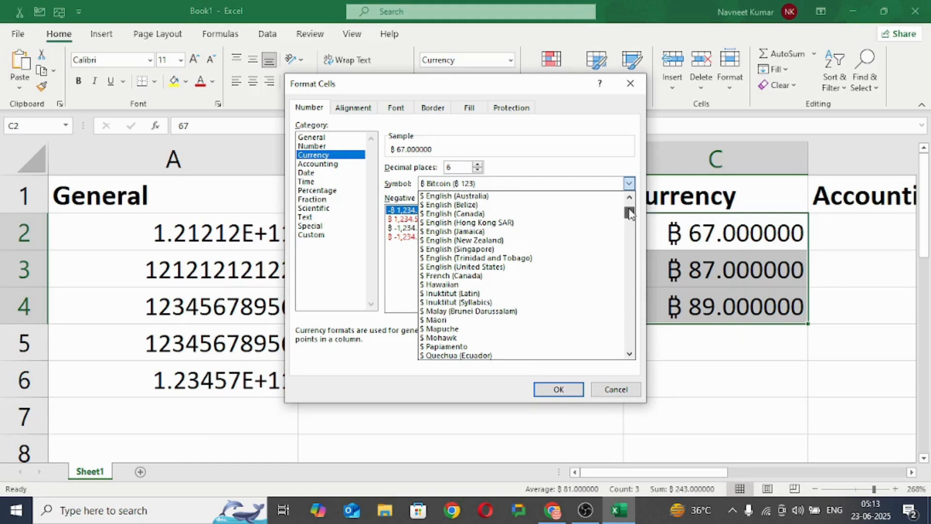
pyautogui.moveTo(631, 214); pyautogui.dragTo(630, 207)
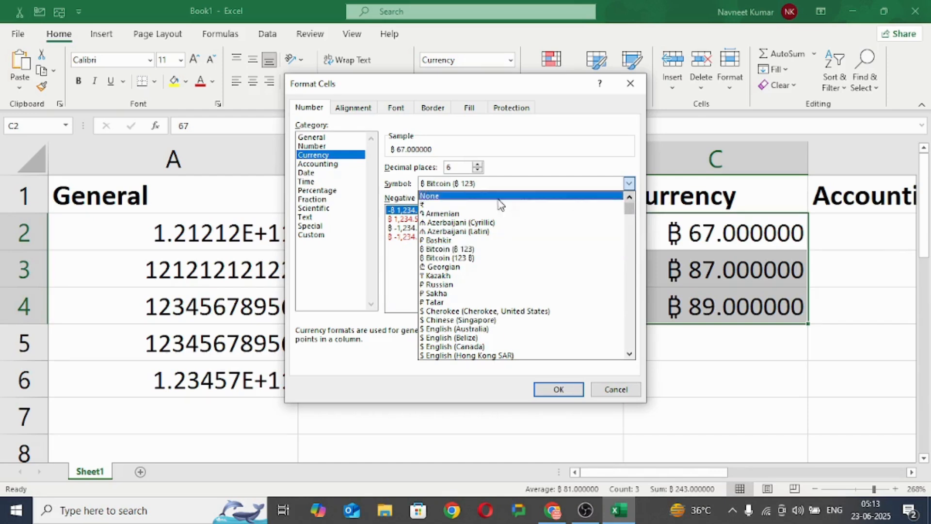
pyautogui.click(474, 204)
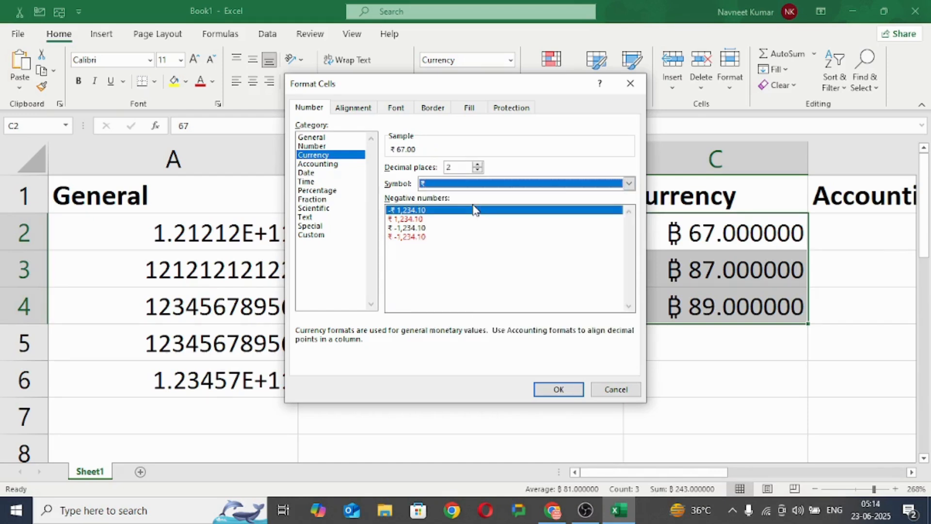
pyautogui.click(556, 390)
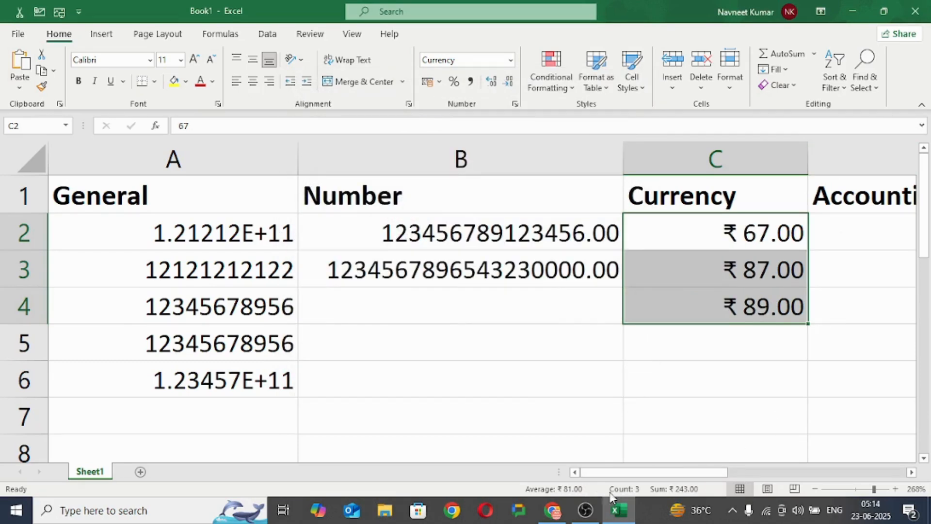
# Step: Enter the sample numbers 87, 87, 67 and 65 in cells D2 to D5 under the Accounting heading
pyautogui.moveTo(625, 474); pyautogui.dragTo(684, 475)
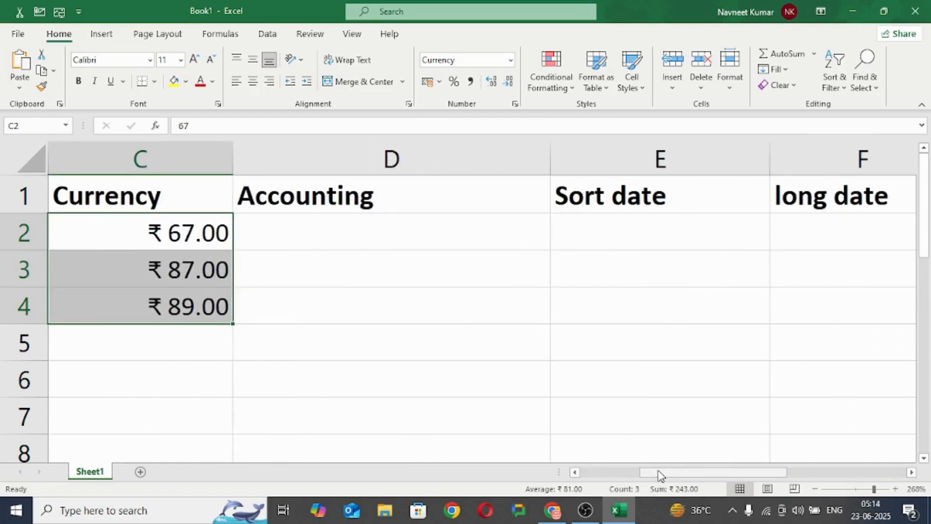
pyautogui.click(313, 226)
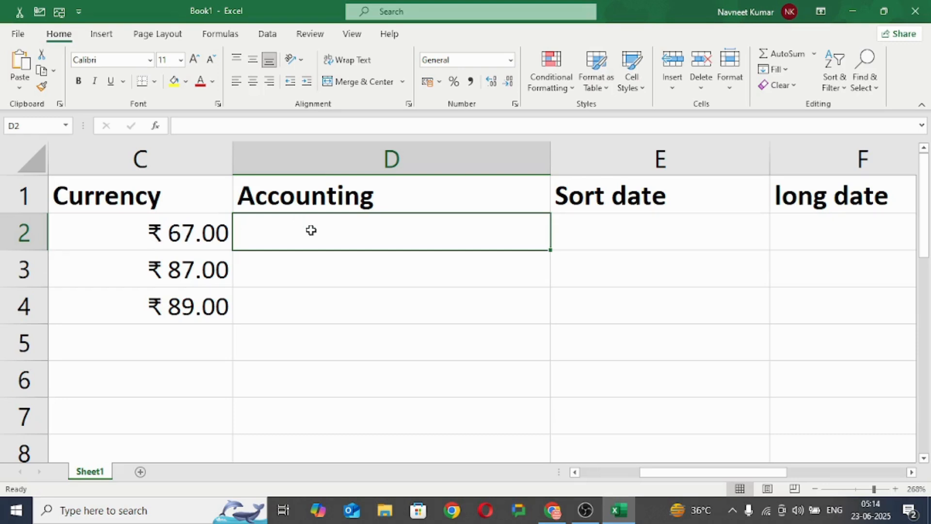
pyautogui.write('87')
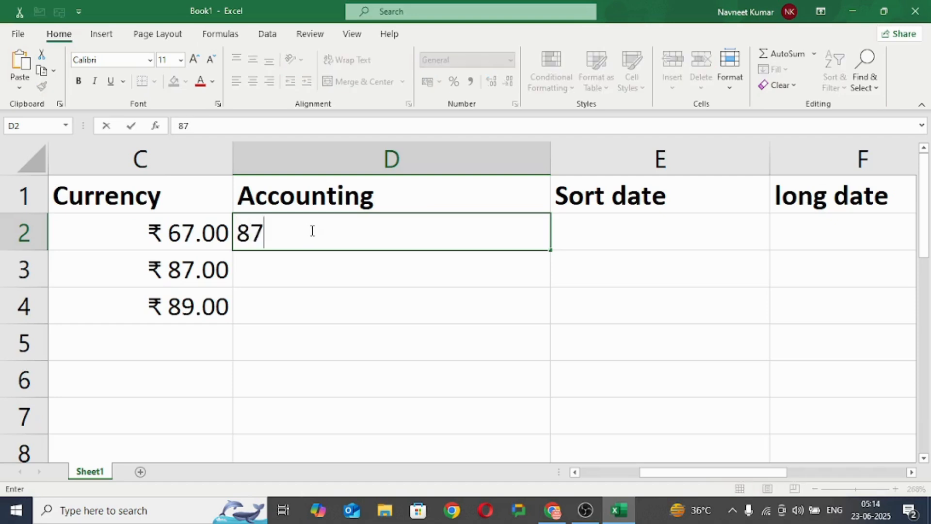
pyautogui.press('Return')
pyautogui.write('87')
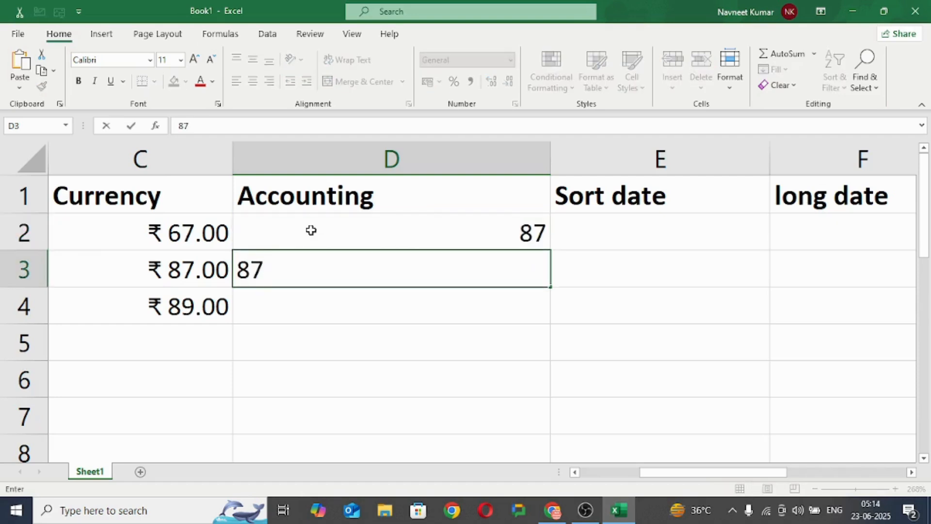
pyautogui.press('Return')
pyautogui.write('67')
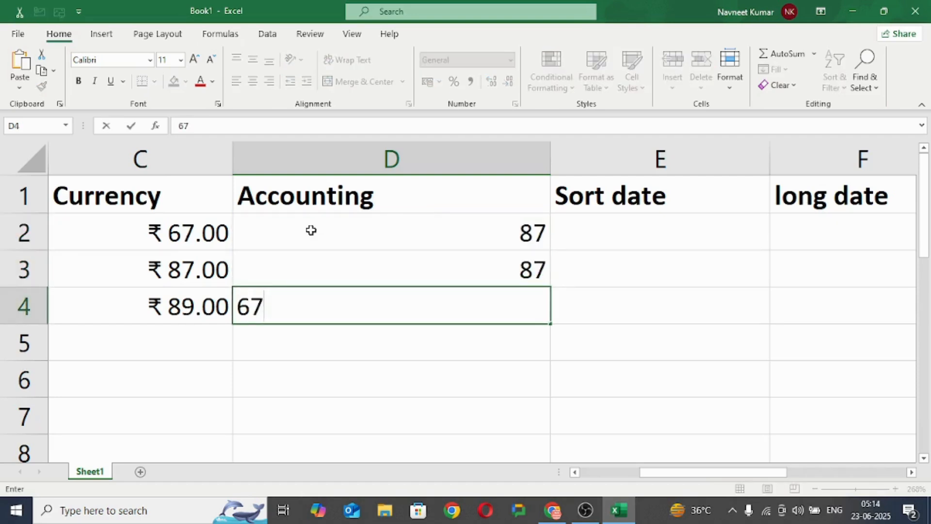
pyautogui.press('Return')
pyautogui.write('65')
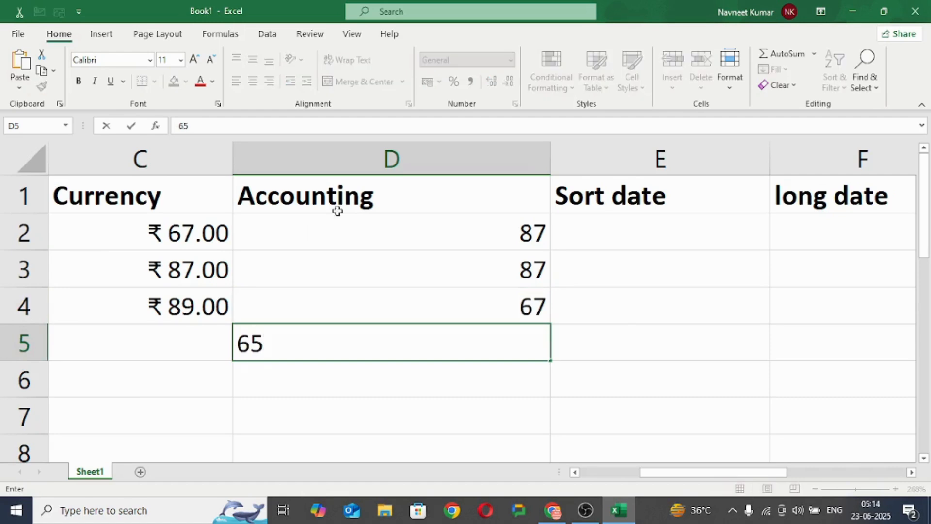
pyautogui.click(611, 312)
# Step: Apply the Accounting format to cells D2 to D5 and review the formatted cells one by one
pyautogui.click(487, 233)
pyautogui.moveTo(487, 233); pyautogui.dragTo(505, 343)
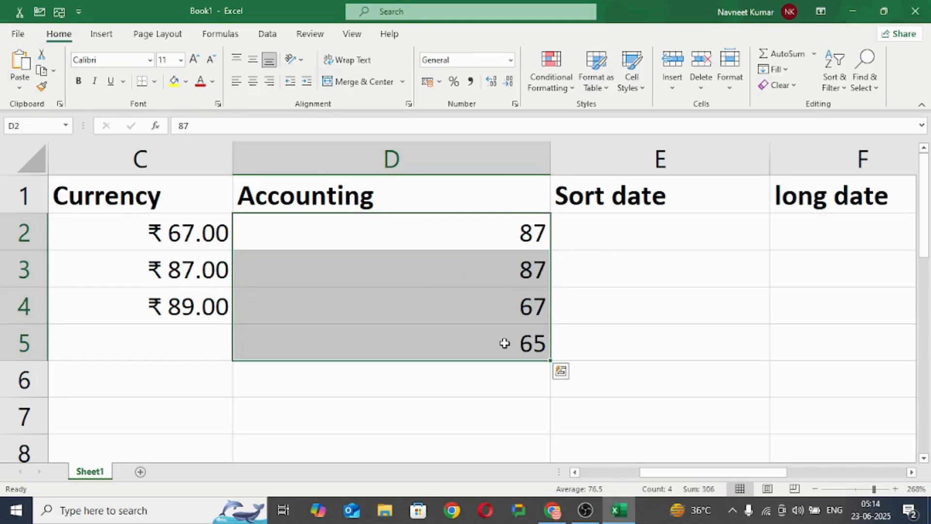
pyautogui.click(511, 60)
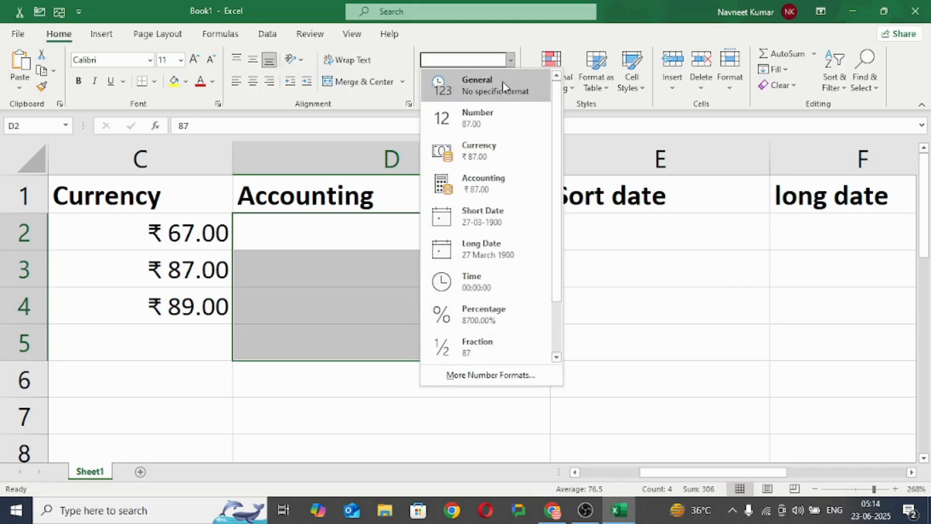
pyautogui.click(485, 198)
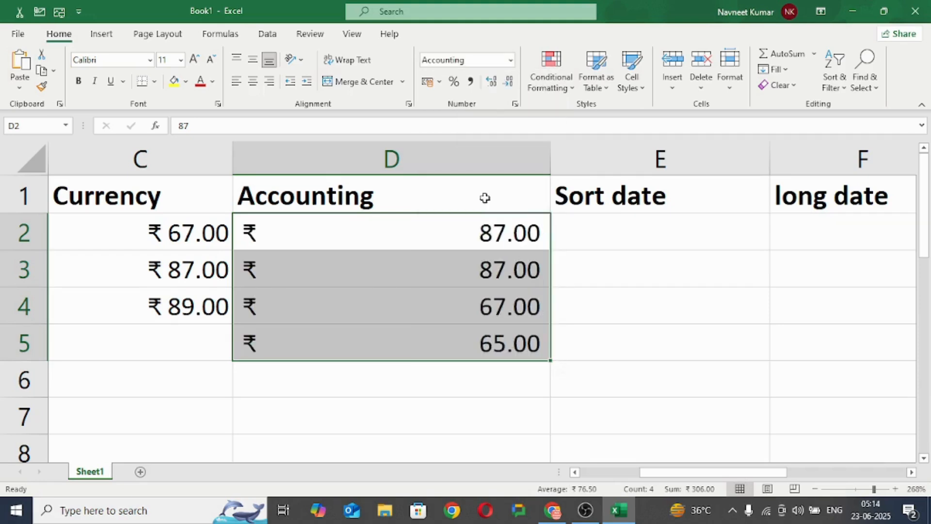
pyautogui.click(526, 342)
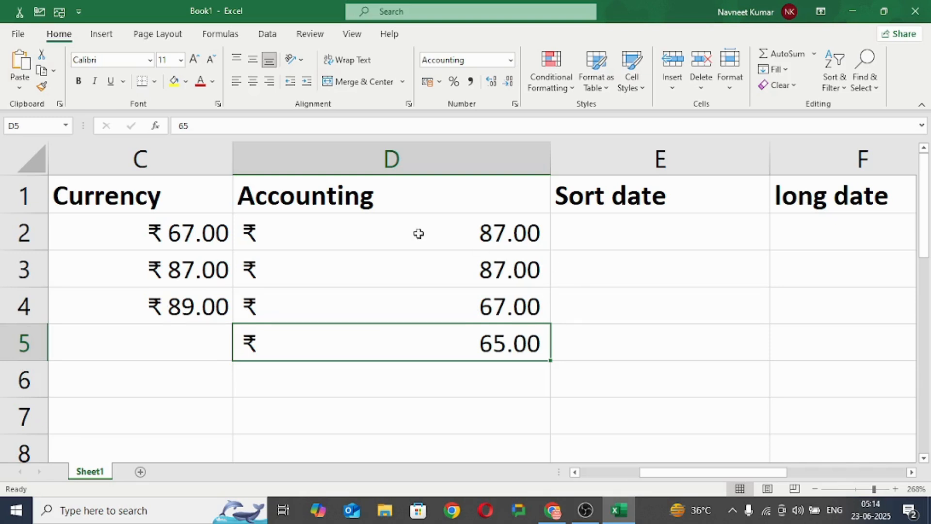
pyautogui.click(401, 237)
pyautogui.click(342, 272)
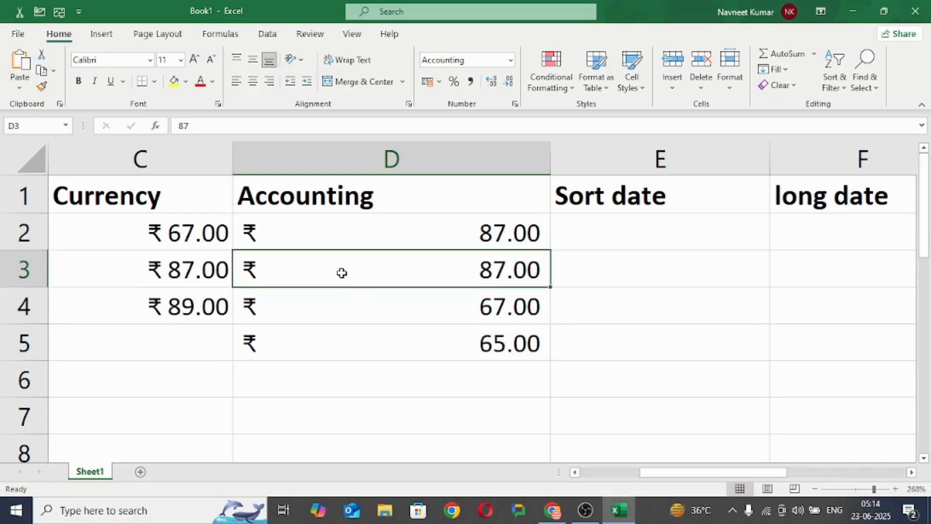
pyautogui.click(350, 297)
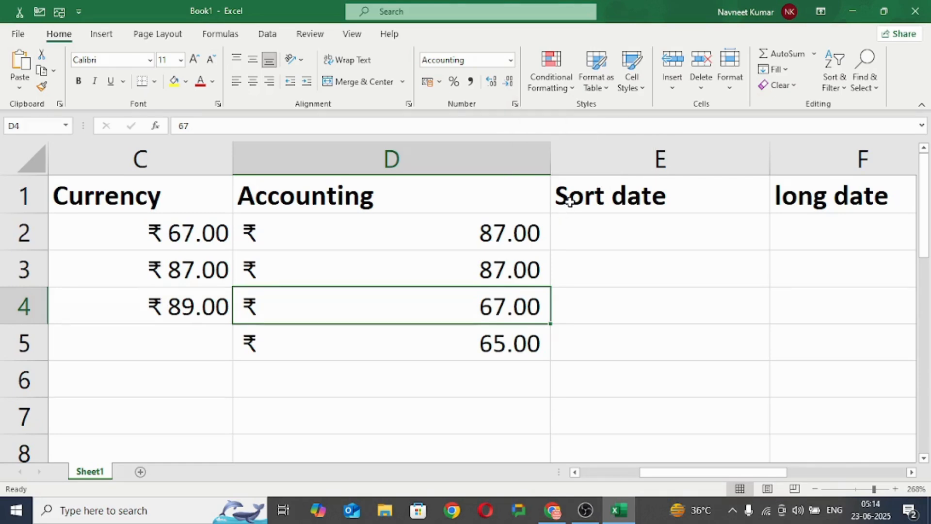
# Step: Enter the date 23/06/2025 in cell E2 under the Sort date heading
pyautogui.click(612, 240)
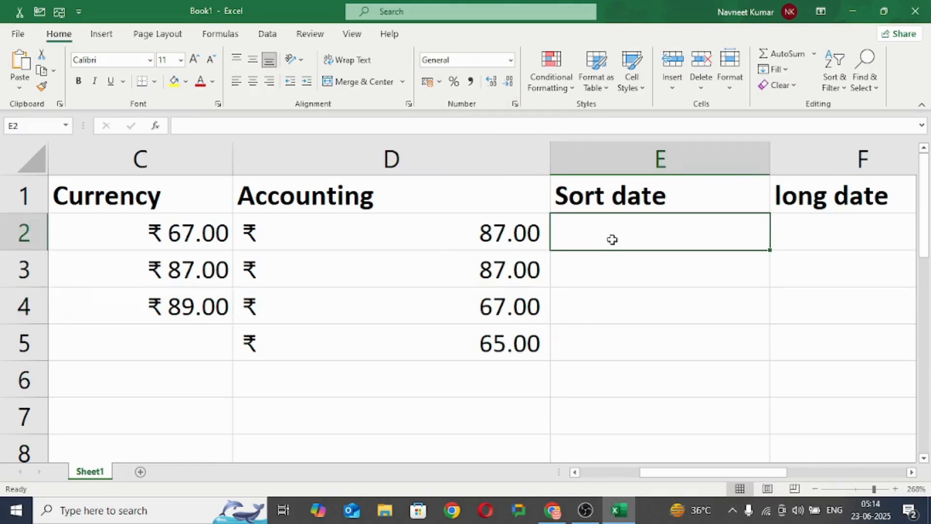
pyautogui.click(577, 199)
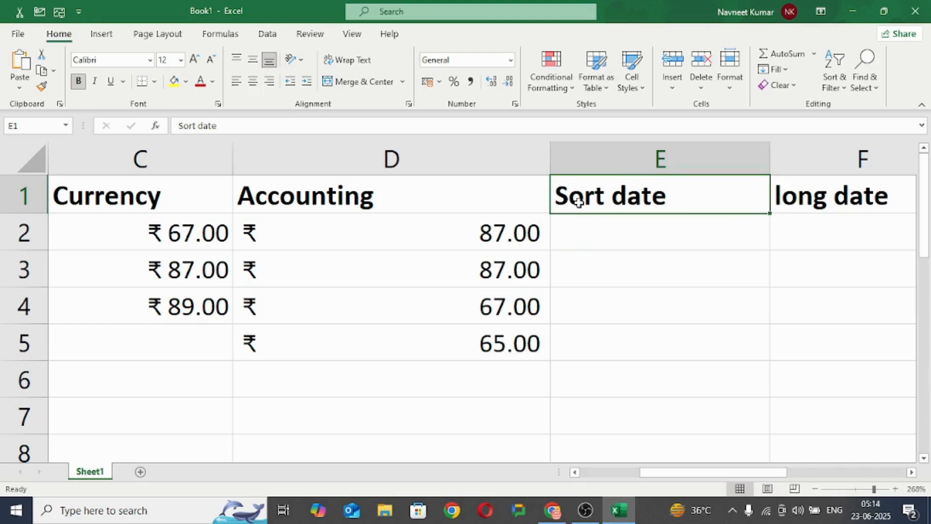
pyautogui.click(628, 241)
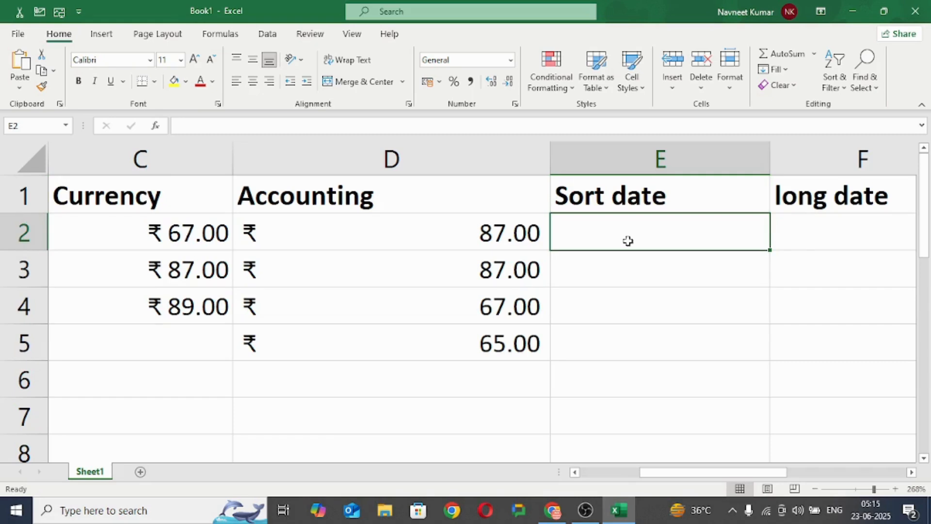
pyautogui.write('3')
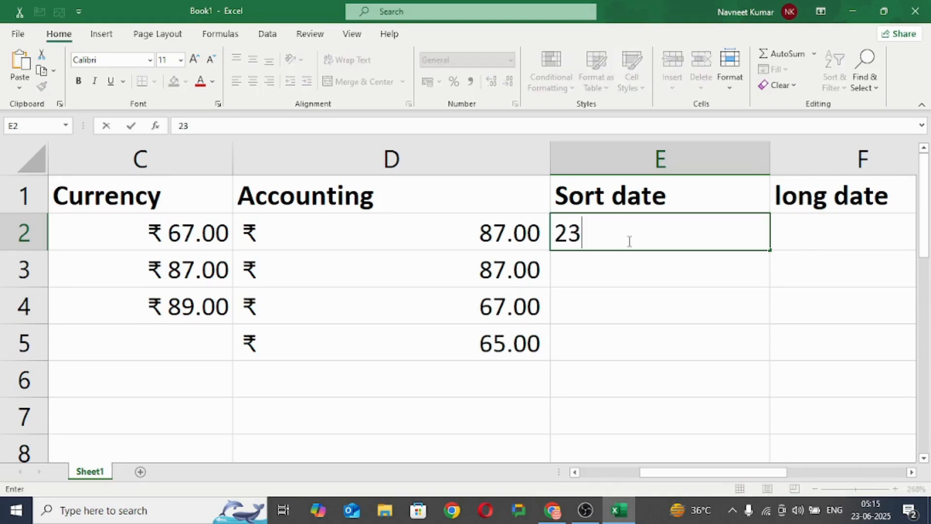
pyautogui.write('/06')
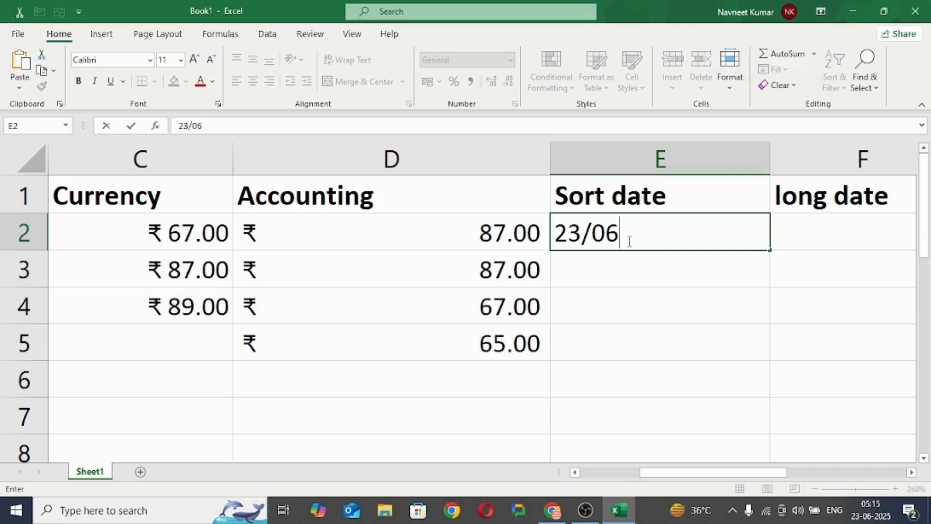
pyautogui.write('/2025')
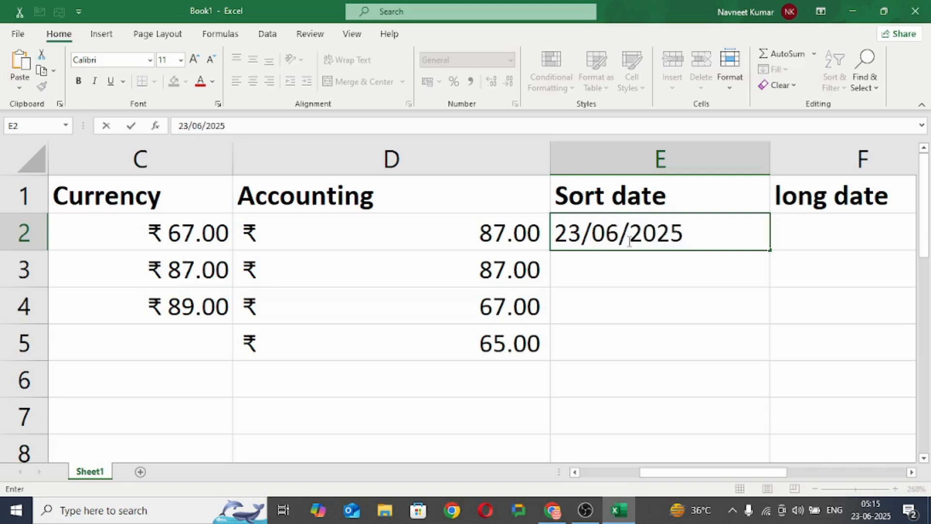
pyautogui.click(613, 266)
# Step: Apply the Short Date number format to cell E2
pyautogui.click(630, 226)
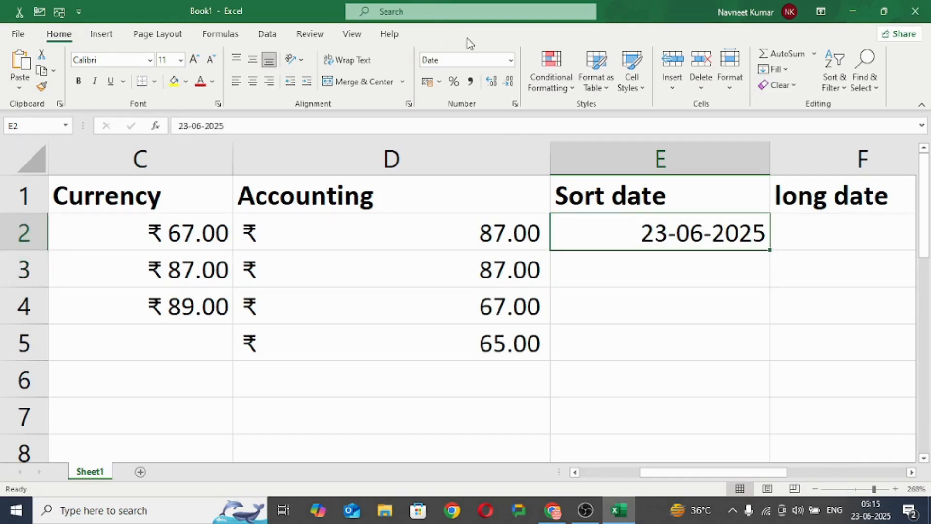
pyautogui.click(512, 61)
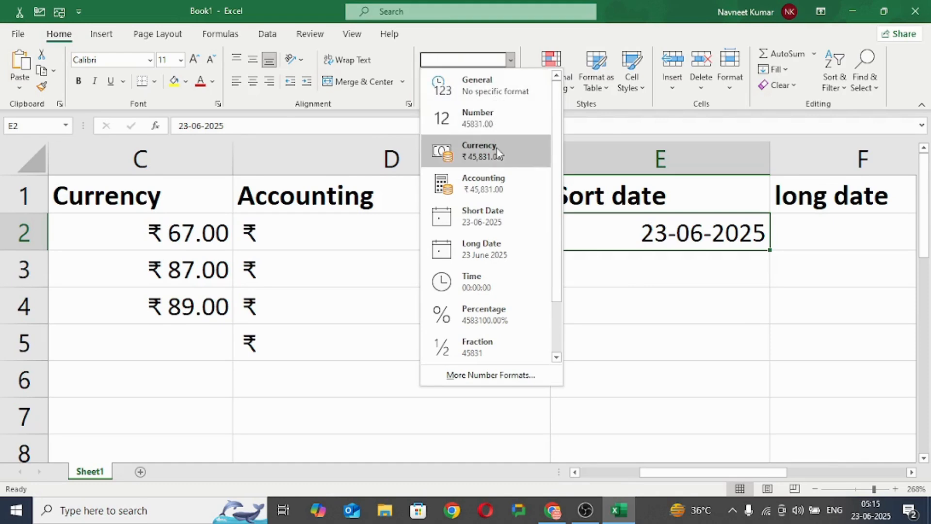
pyautogui.click(501, 215)
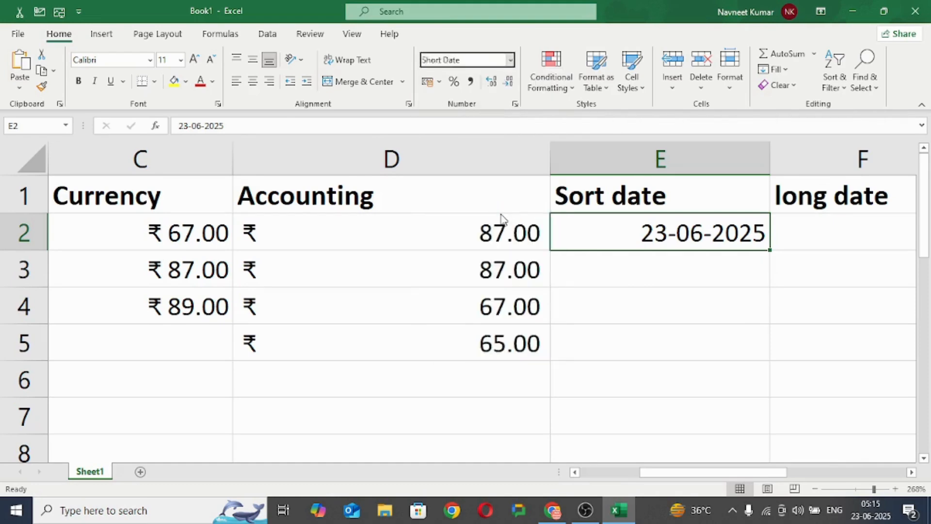
# Step: Set cell E2 to the date type "Wednesday, 14 March, 2012" in the cell format settings and widen column E to fit the date
pyautogui.click(515, 105)
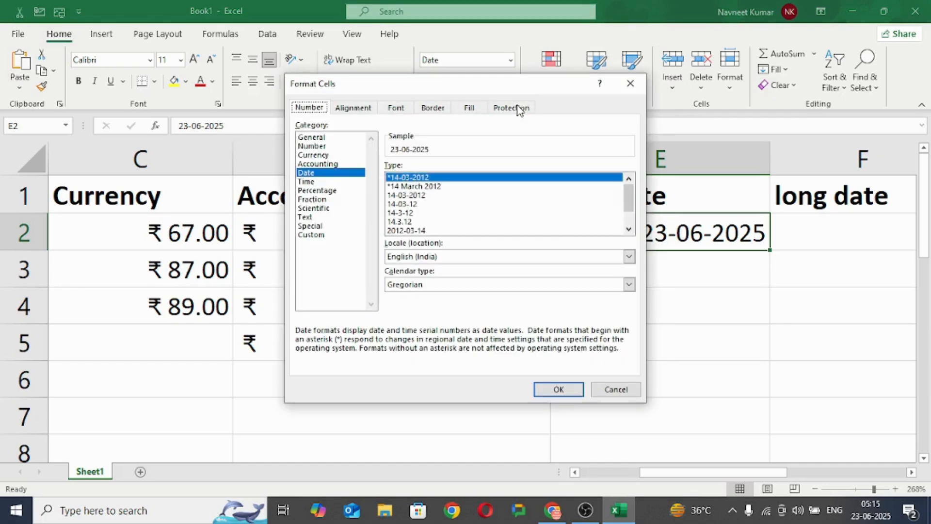
pyautogui.click(319, 175)
pyautogui.click(436, 188)
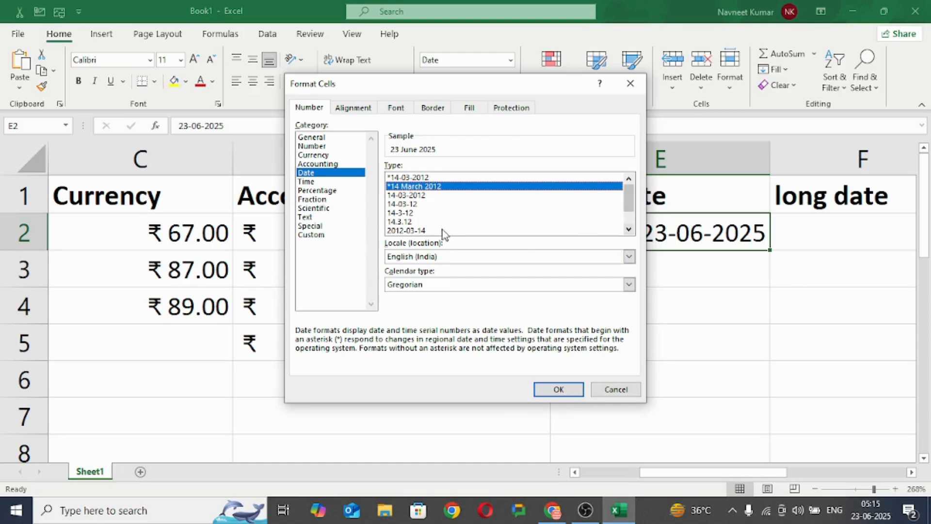
pyautogui.scroll(-1, 629, 201)
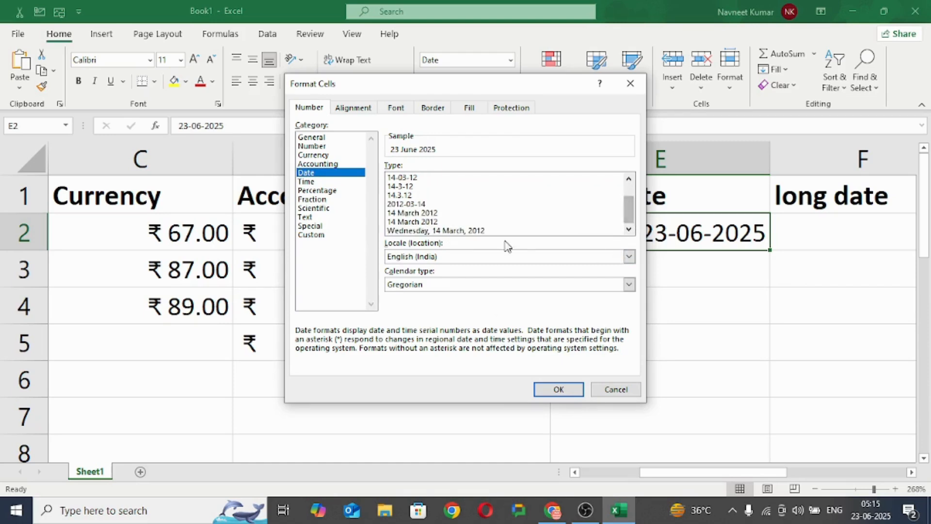
pyautogui.click(451, 231)
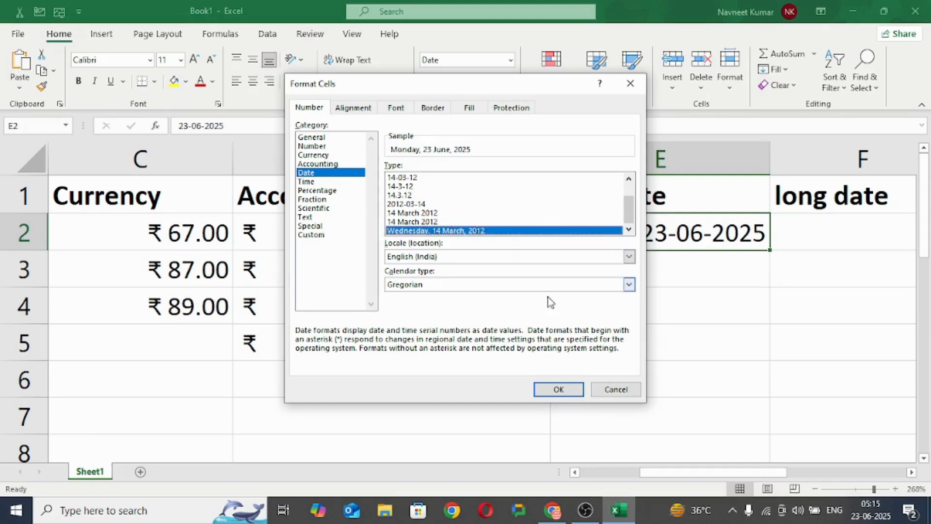
pyautogui.click(561, 391)
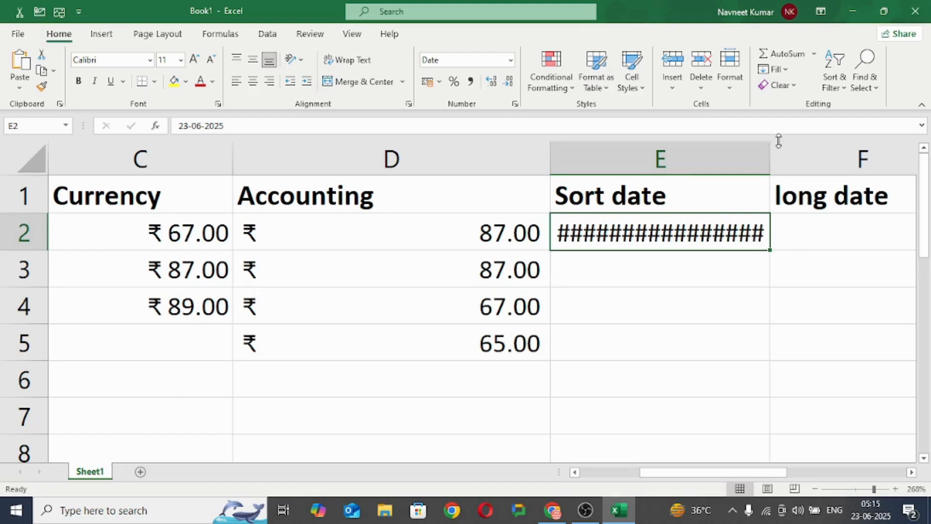
pyautogui.moveTo(771, 150); pyautogui.dragTo(854, 157)
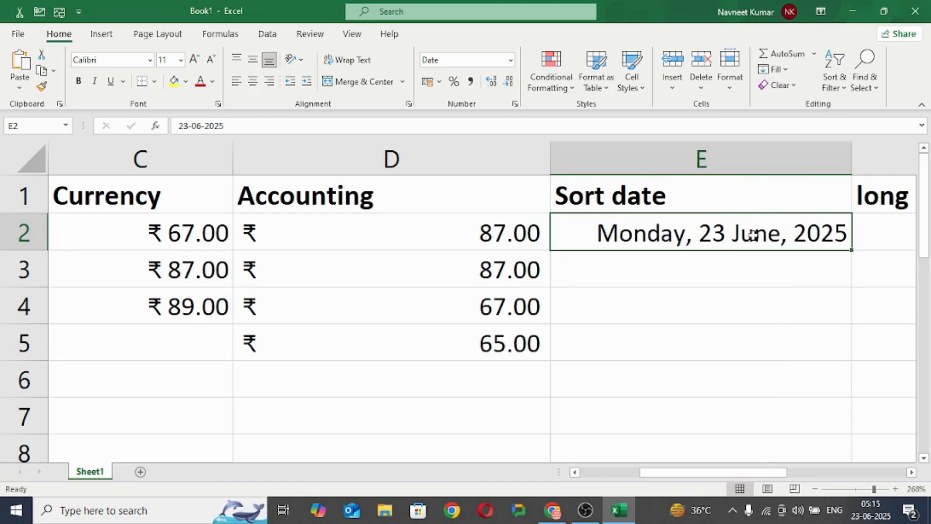
pyautogui.click(627, 272)
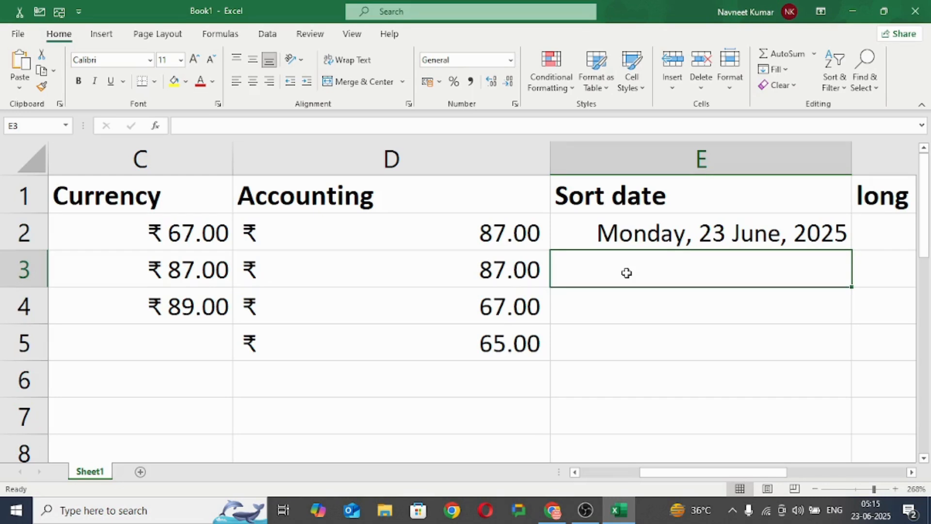
pyautogui.click(512, 62)
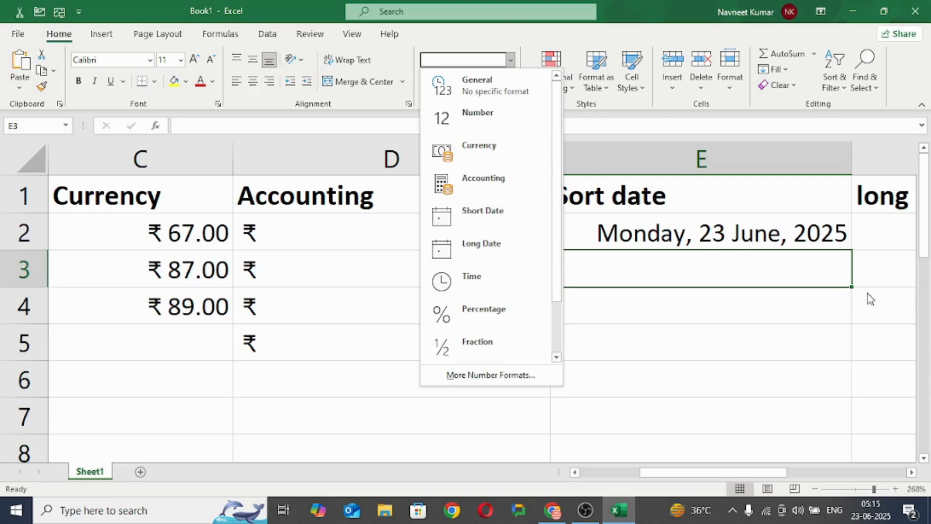
# Step: Enter the date 23/06/2025 in cell F2 under the long date heading
pyautogui.moveTo(759, 476); pyautogui.dragTo(825, 469)
pyautogui.click(424, 234)
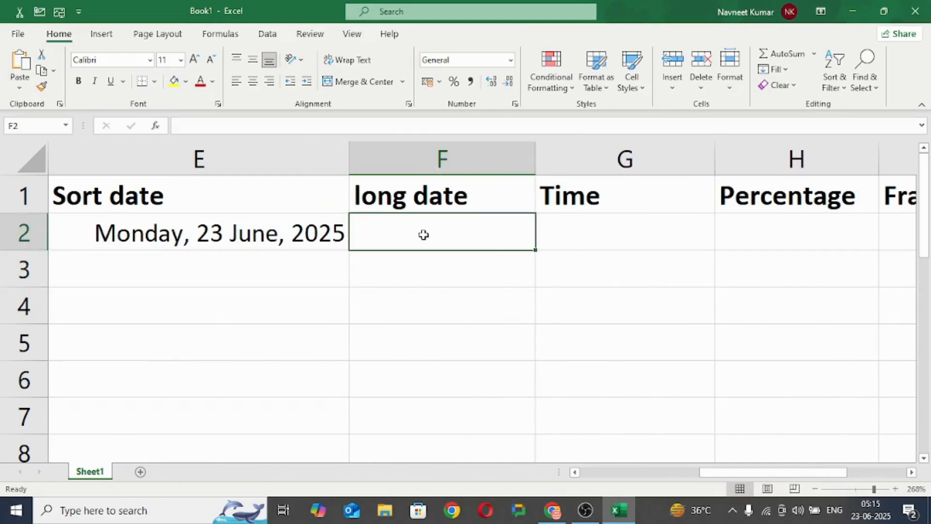
pyautogui.doubleClick(424, 235)
pyautogui.write('23')
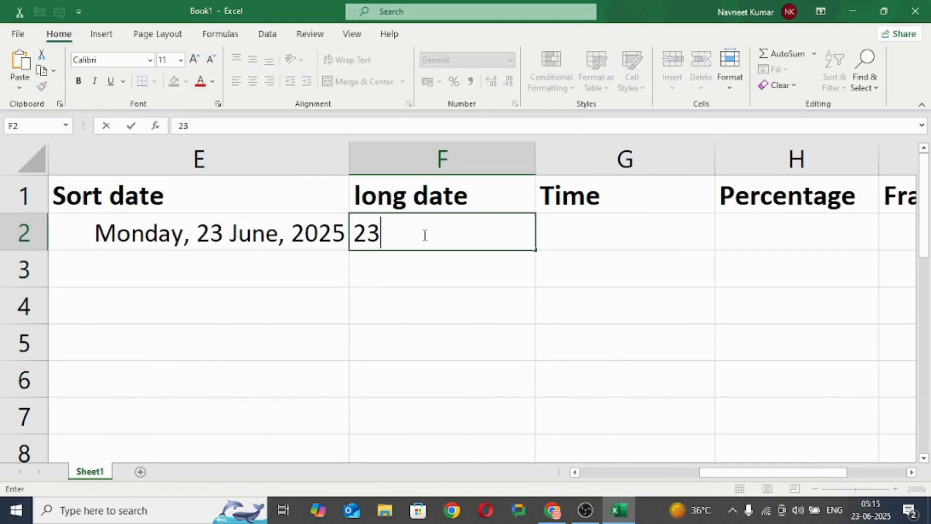
pyautogui.write('/05')
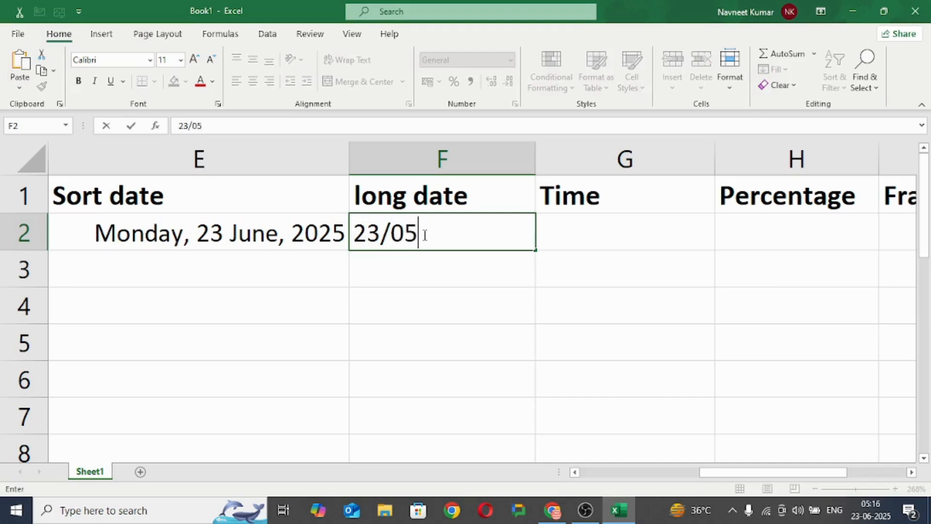
pyautogui.press('BackSpace')
pyautogui.write('6/2025')
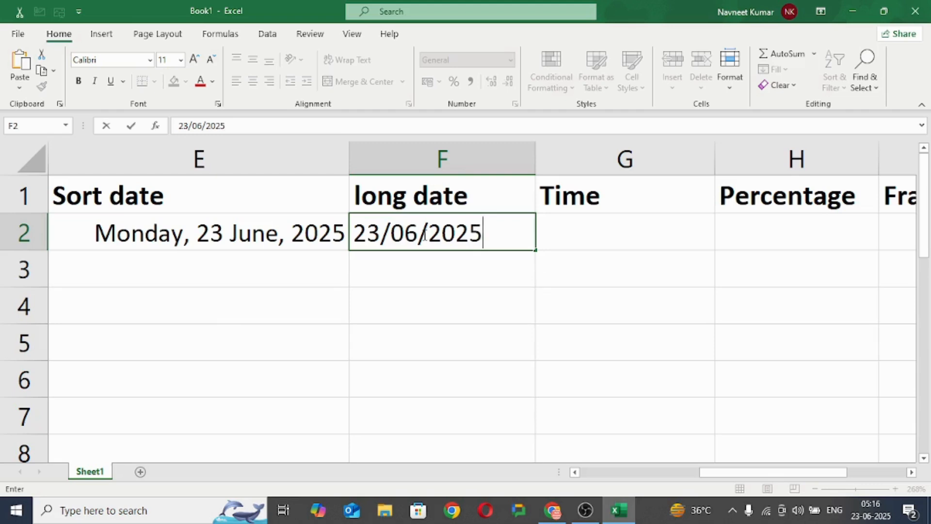
pyautogui.click(390, 289)
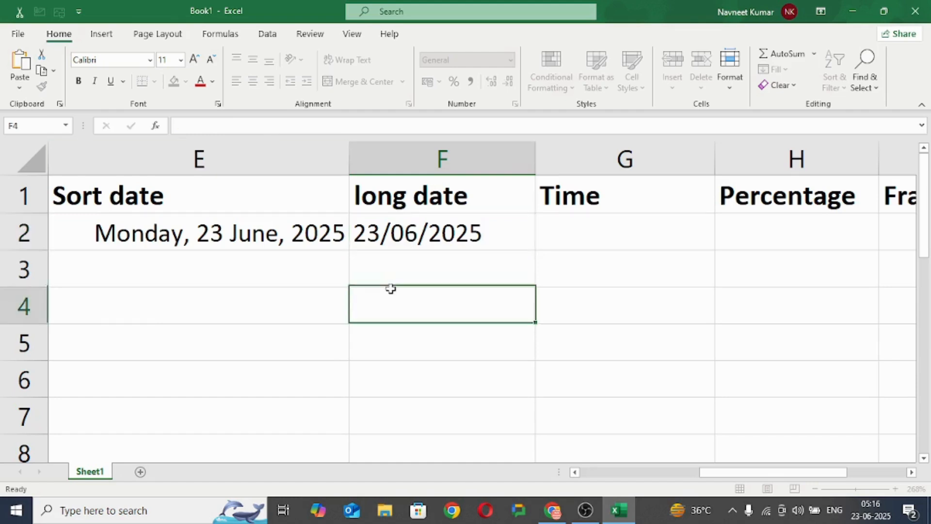
# Step: Apply the Long Date number format to cell F2
pyautogui.click(414, 232)
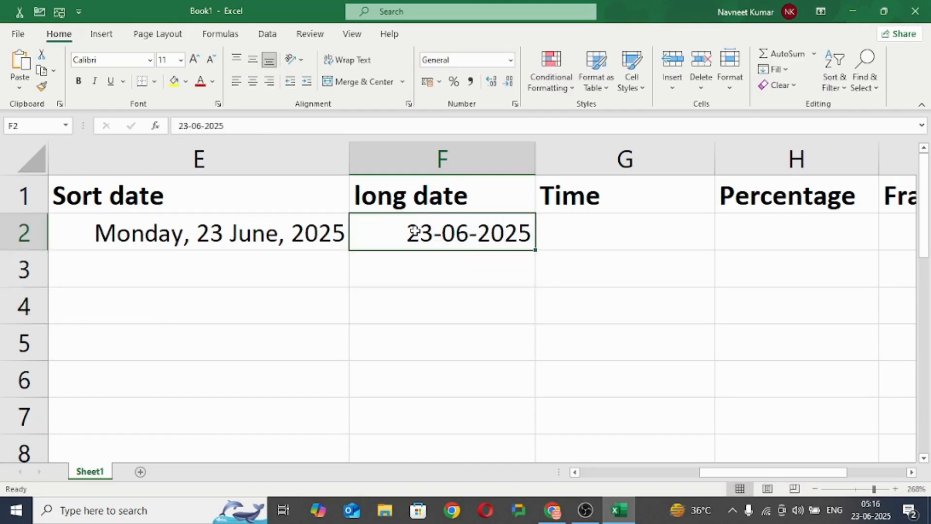
pyautogui.click(511, 60)
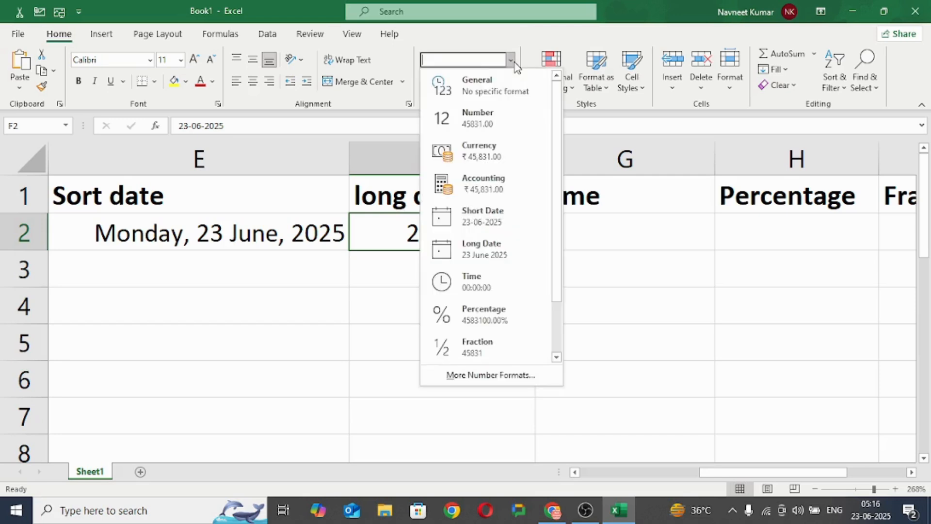
pyautogui.click(497, 250)
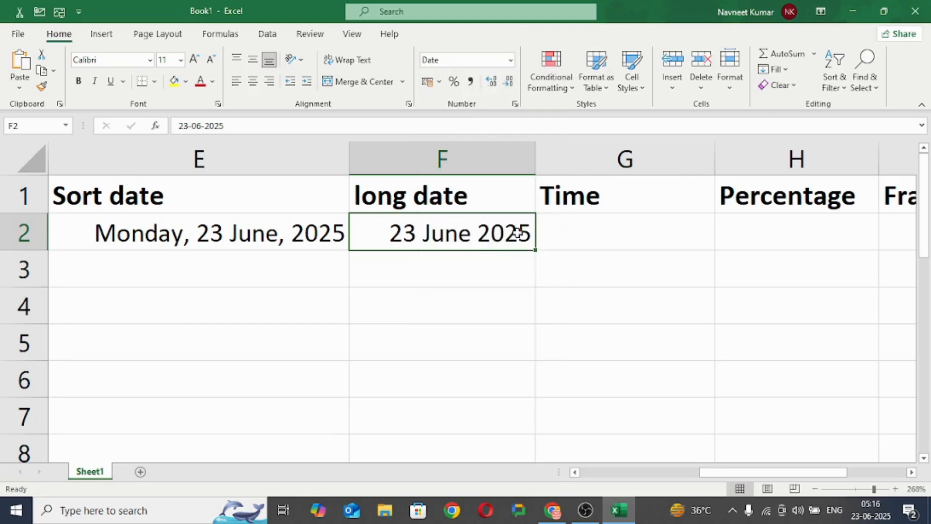
# Step: Preview several date types for cell F2 in the cell format settings and apply the non-asterisk type "14 March 2012"
pyautogui.click(515, 103)
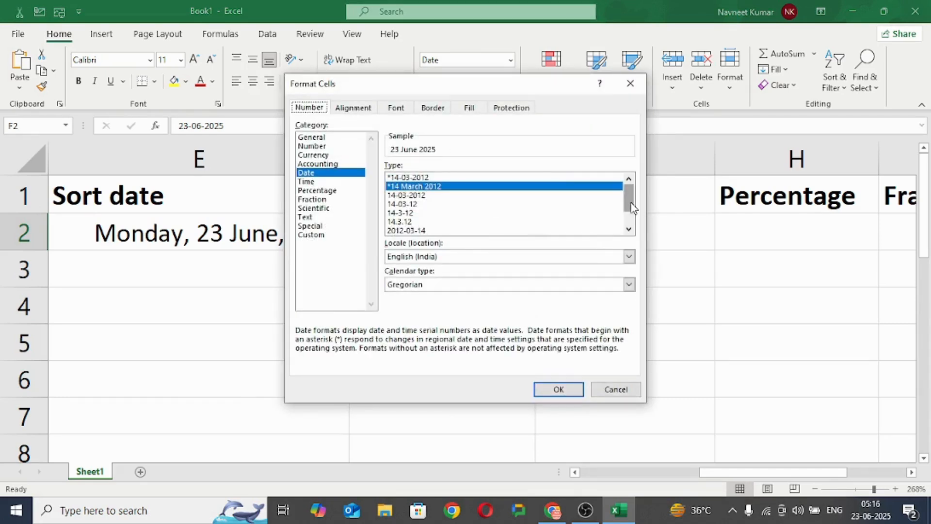
pyautogui.scroll(-1, 632, 207)
pyautogui.click(412, 195)
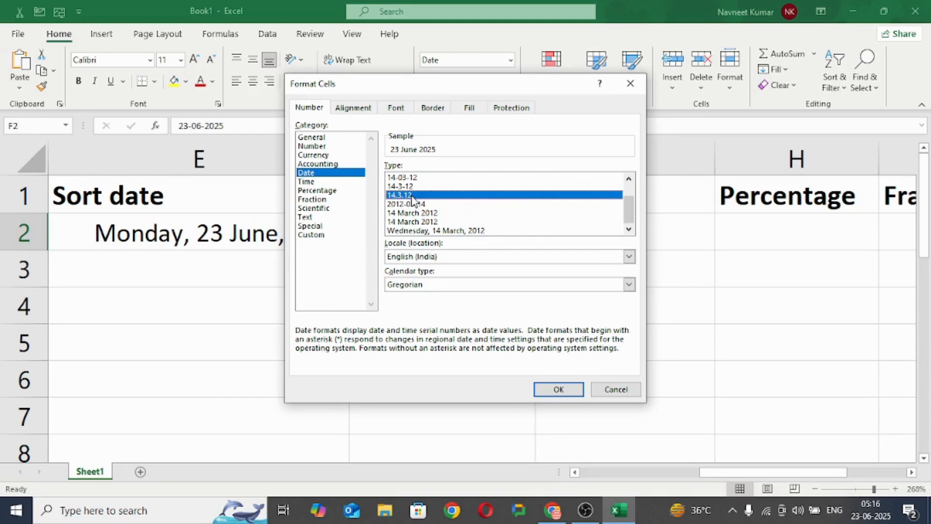
pyautogui.click(418, 207)
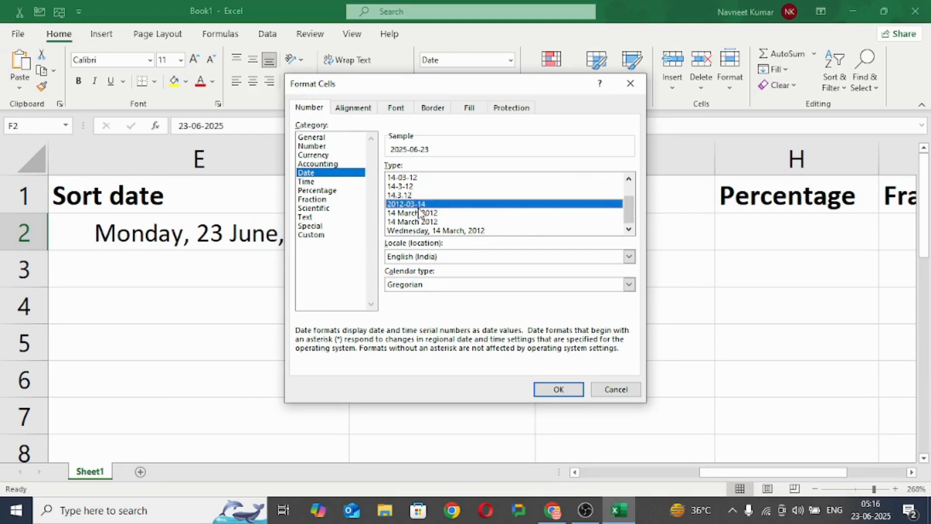
pyautogui.click(421, 214)
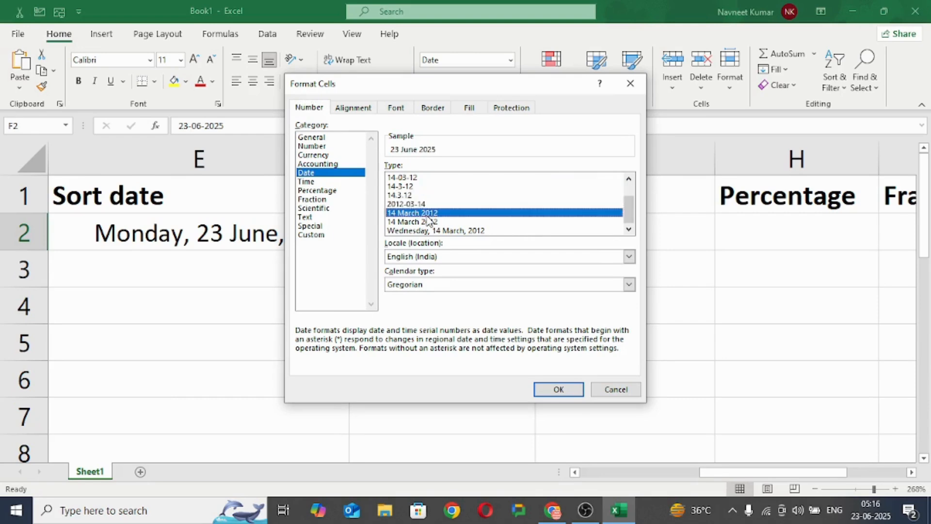
pyautogui.click(574, 391)
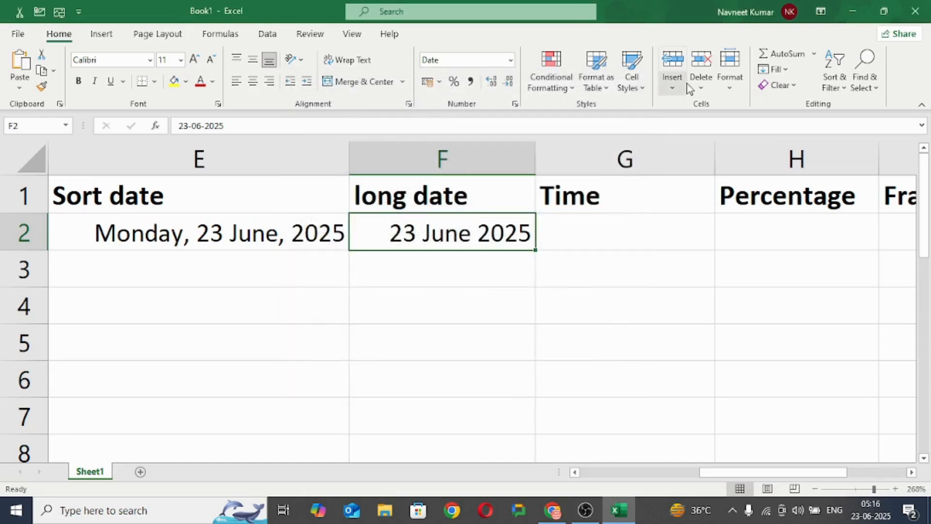
# Step: Enter the time 11:00 in cell G2 under the Time heading and reselect the cell
pyautogui.click(601, 223)
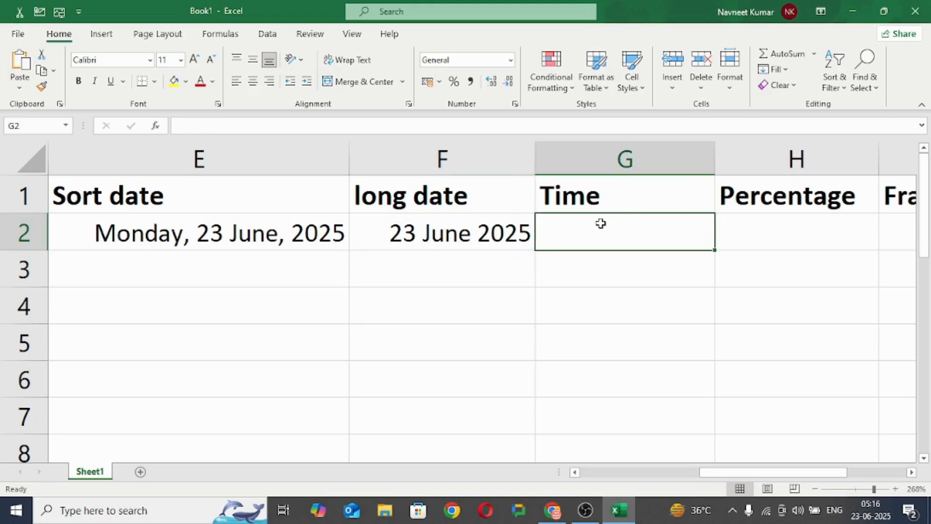
pyautogui.write('11')
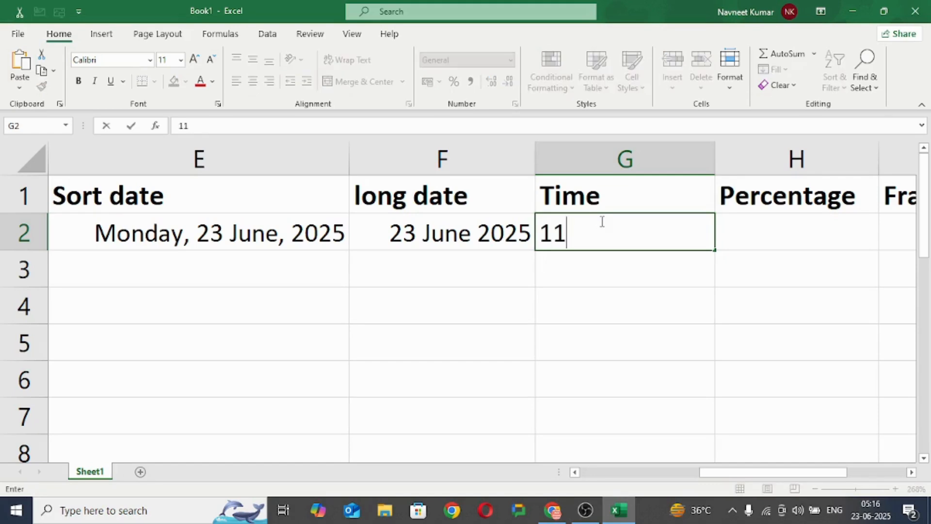
pyautogui.write(':00')
pyautogui.click(586, 261)
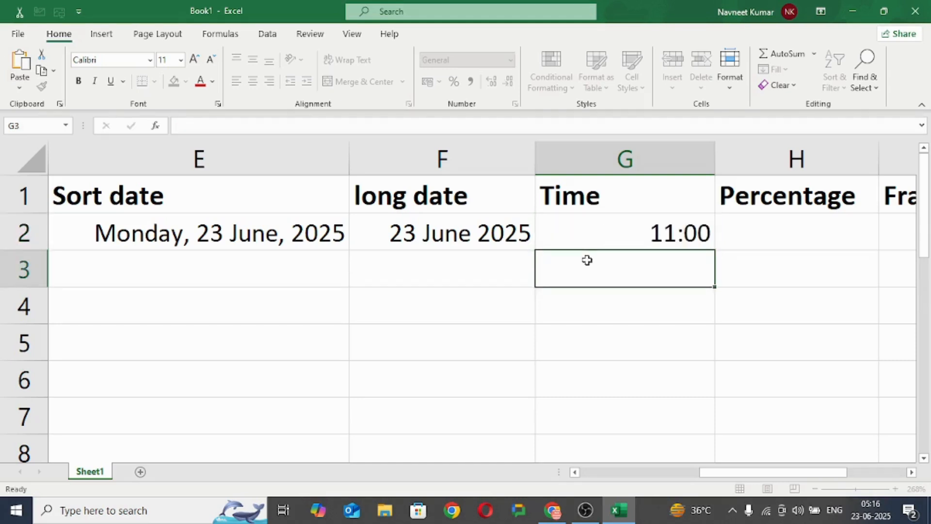
pyautogui.click(603, 233)
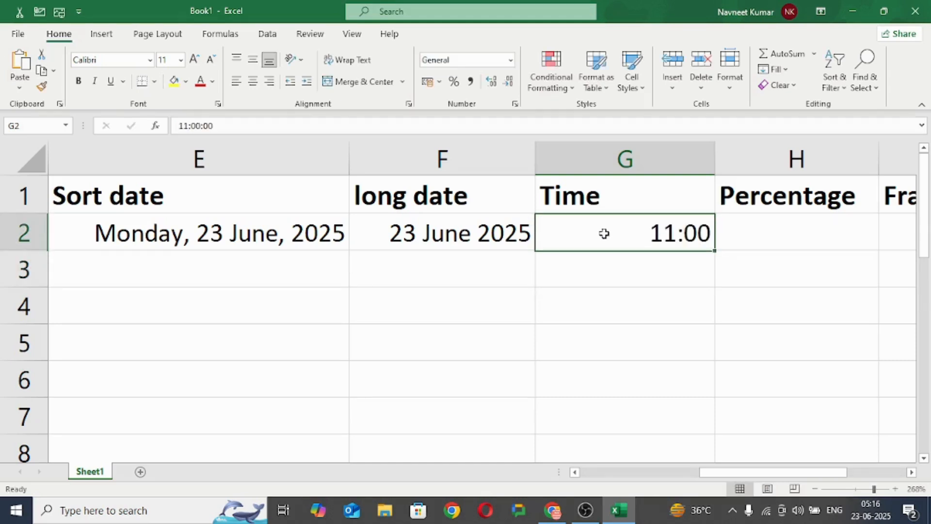
# Step: Apply the Time number format to cell G2 and set its time type to 1.30.55 PM
pyautogui.click(510, 62)
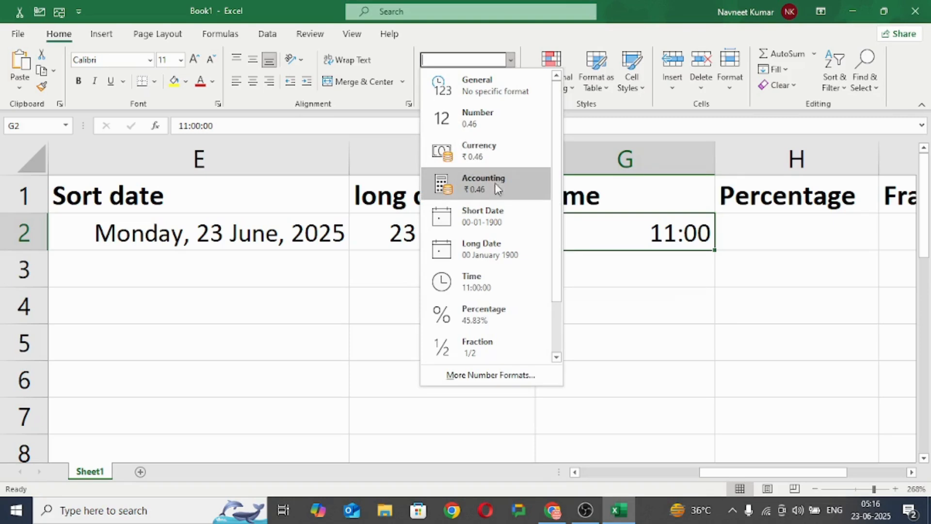
pyautogui.click(481, 281)
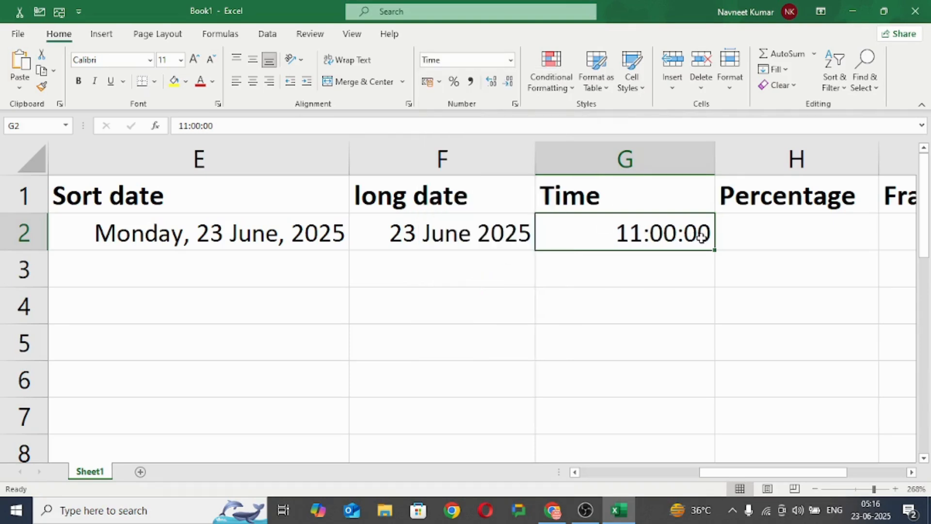
pyautogui.click(515, 103)
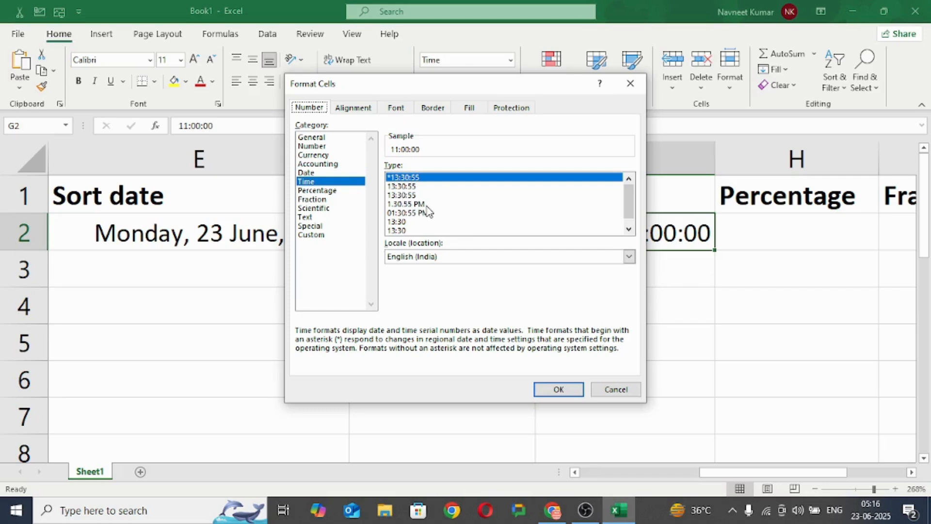
pyautogui.click(421, 204)
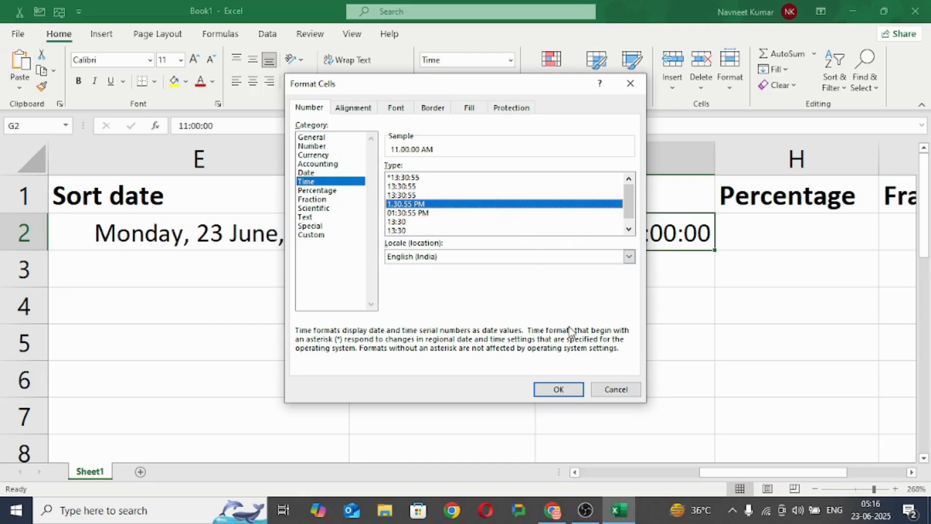
pyautogui.click(558, 388)
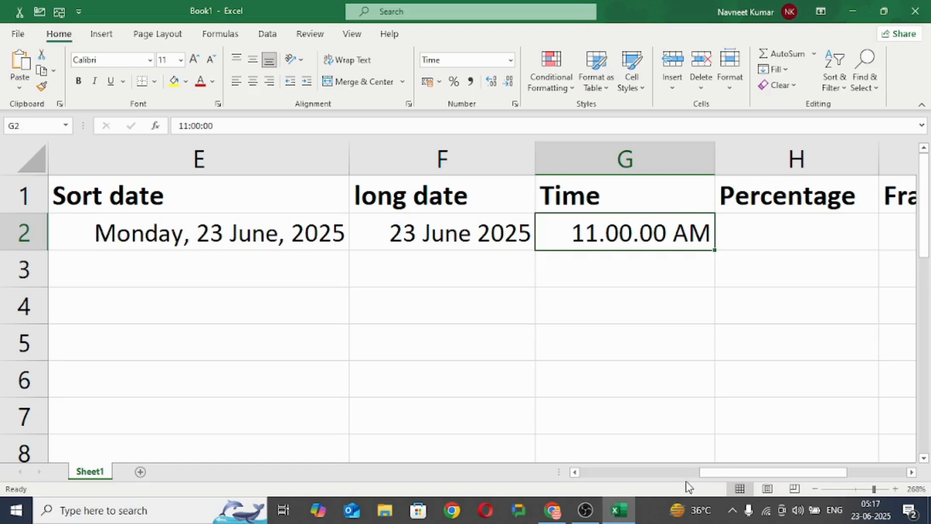
# Step: Enter 87 in cell H2 and 78 in cell H3 under the Percentage heading
pyautogui.moveTo(727, 474); pyautogui.dragTo(759, 475)
pyautogui.click(476, 231)
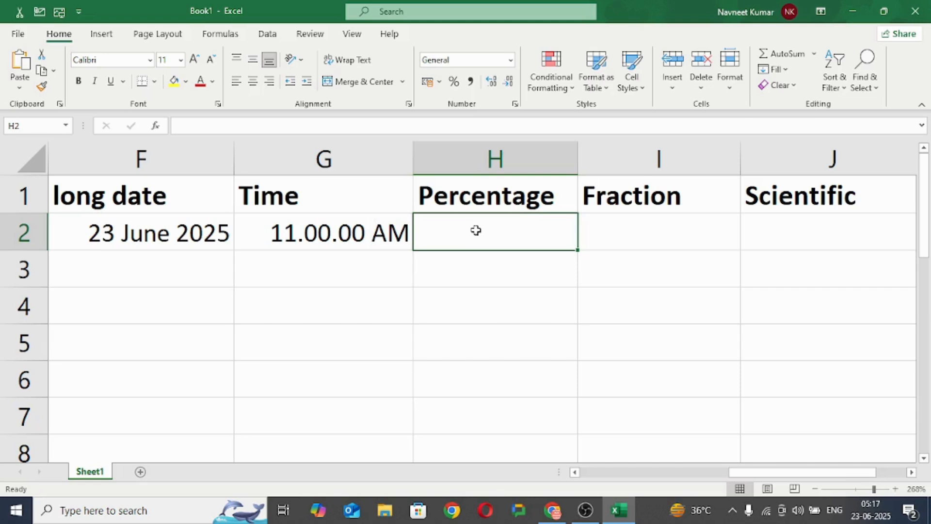
pyautogui.write('87')
pyautogui.press('Return')
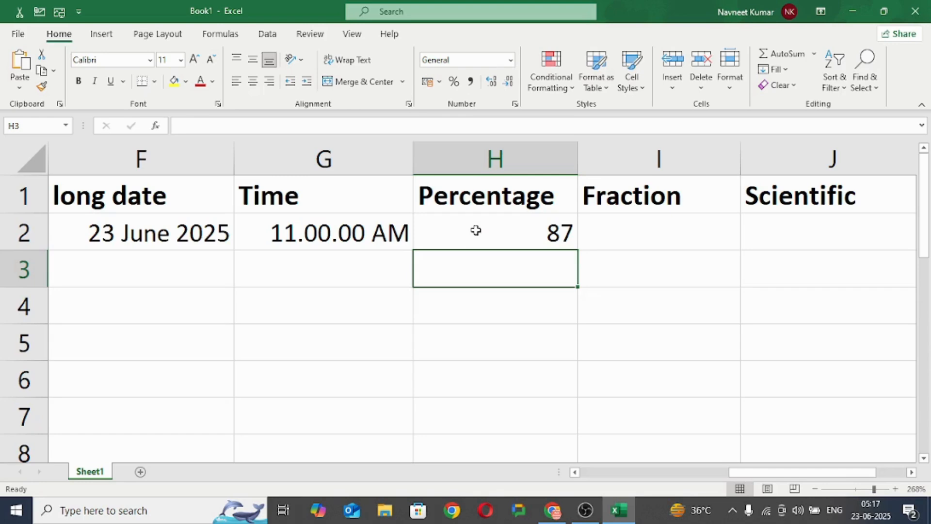
pyautogui.write('78')
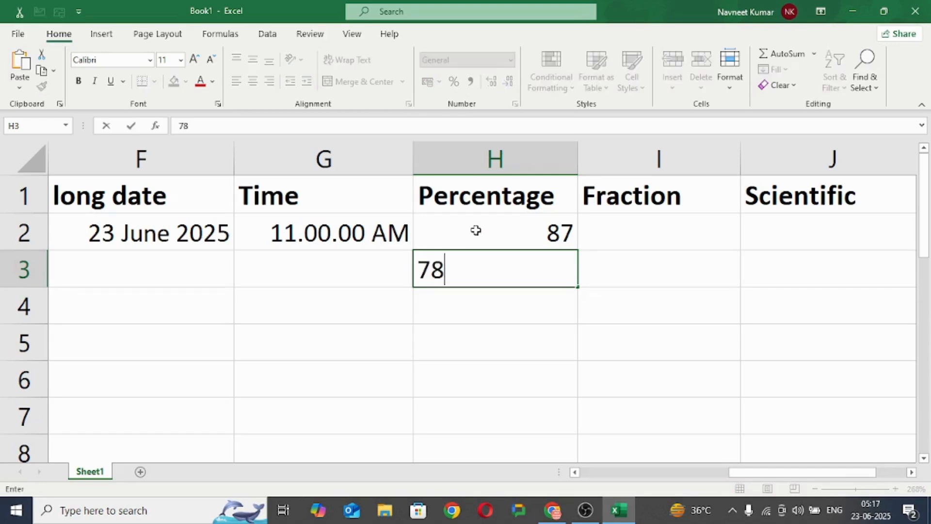
pyautogui.click(475, 230)
# Step: Apply the Percentage number format to cells H2:H3
pyautogui.moveTo(475, 230); pyautogui.dragTo(486, 270)
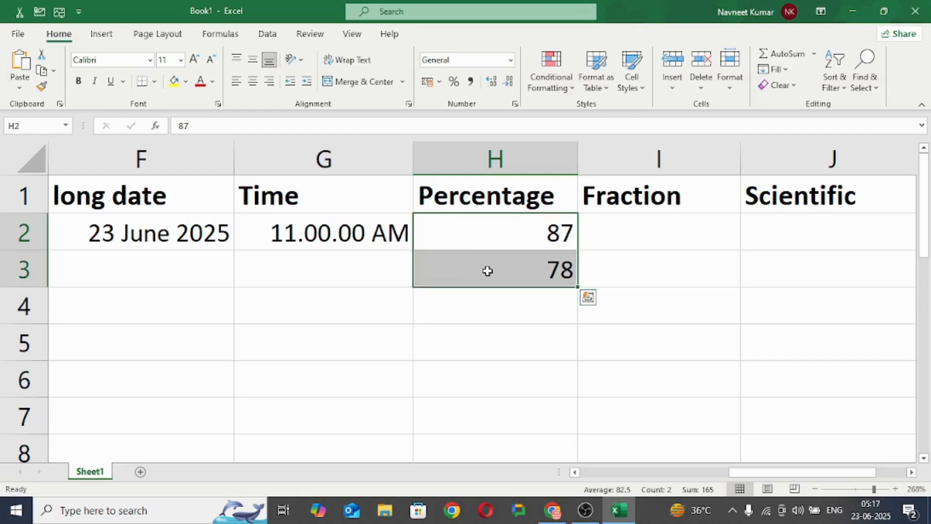
pyautogui.click(510, 60)
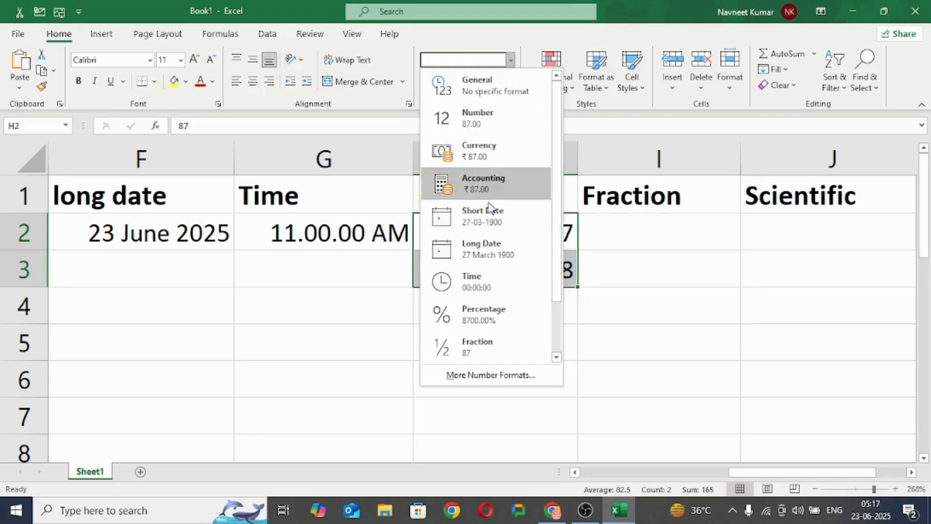
pyautogui.click(486, 313)
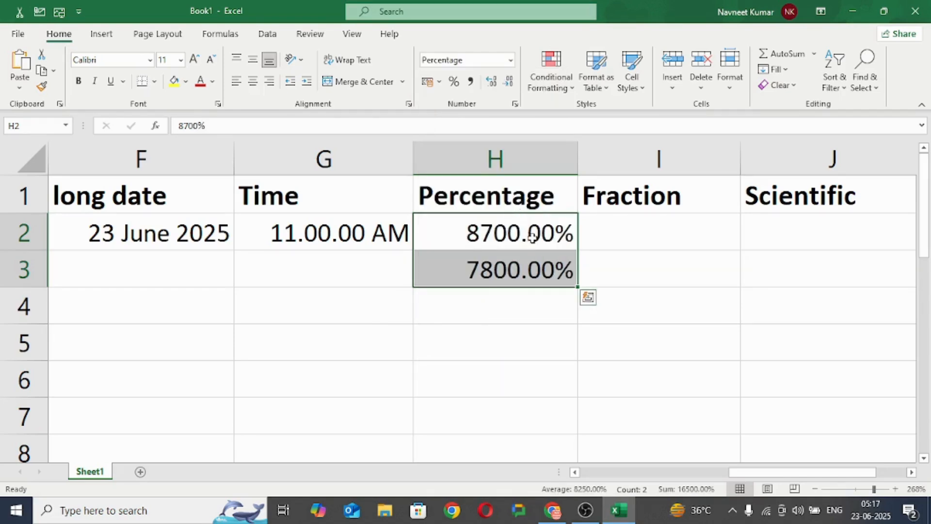
# Step: Enter .87 in cell H4 and apply the Percentage number format to it
pyautogui.click(469, 308)
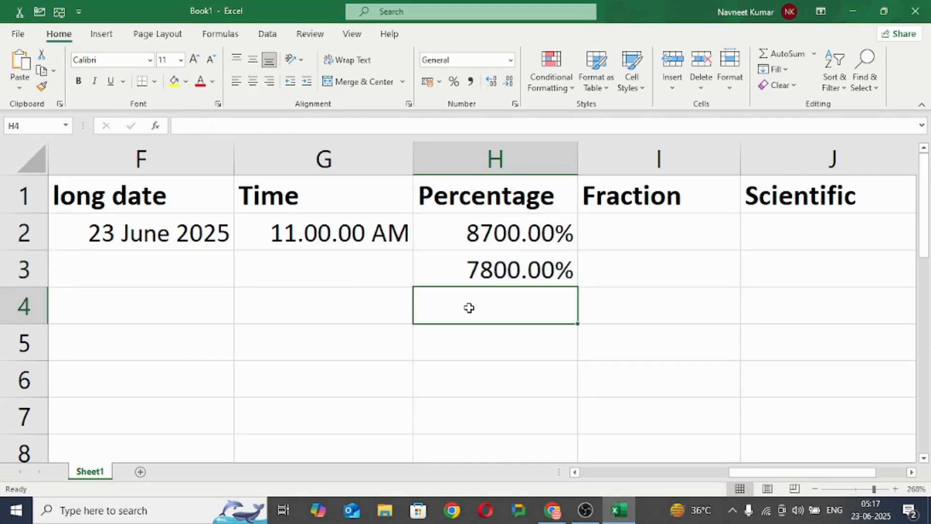
pyautogui.write('.')
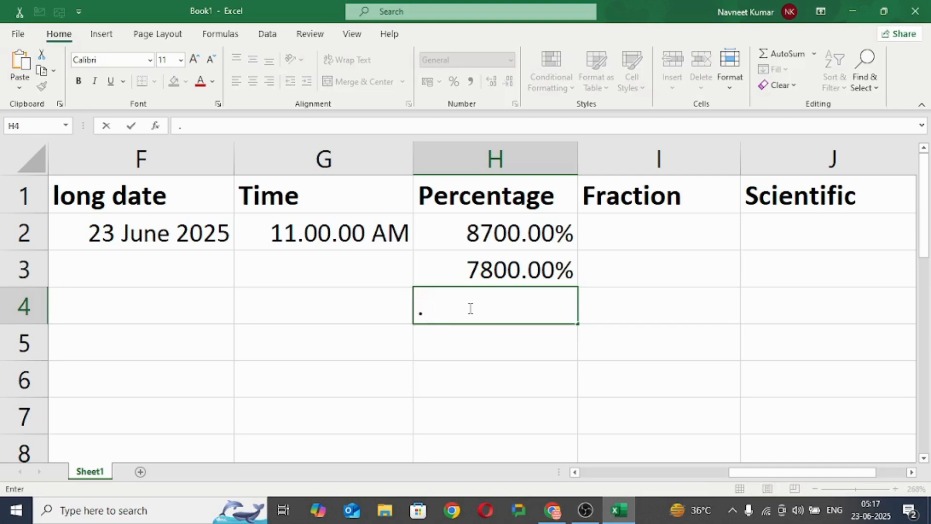
pyautogui.write('87')
pyautogui.click(484, 351)
pyautogui.click(530, 301)
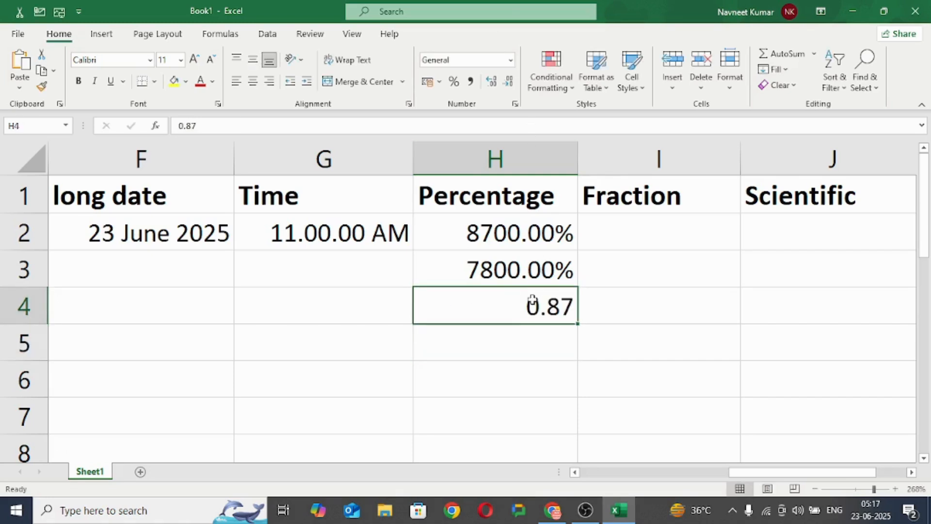
pyautogui.click(510, 59)
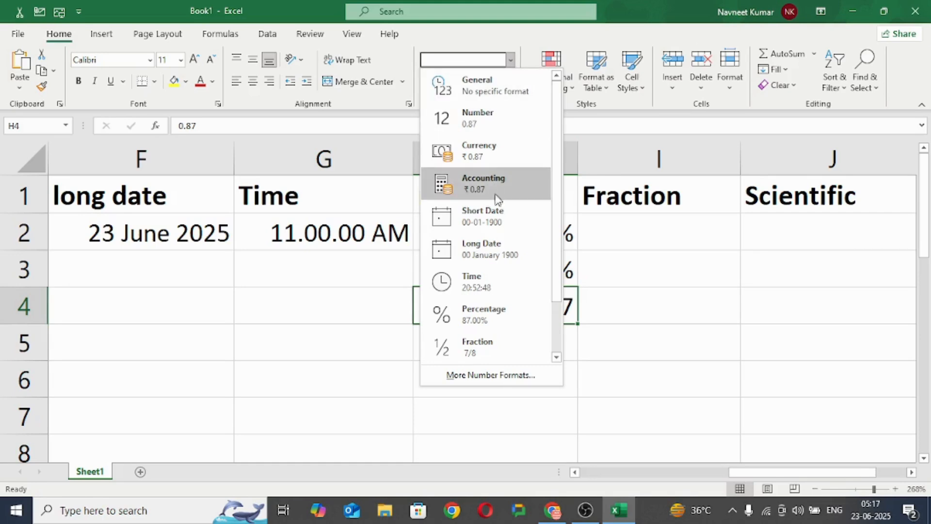
pyautogui.click(501, 318)
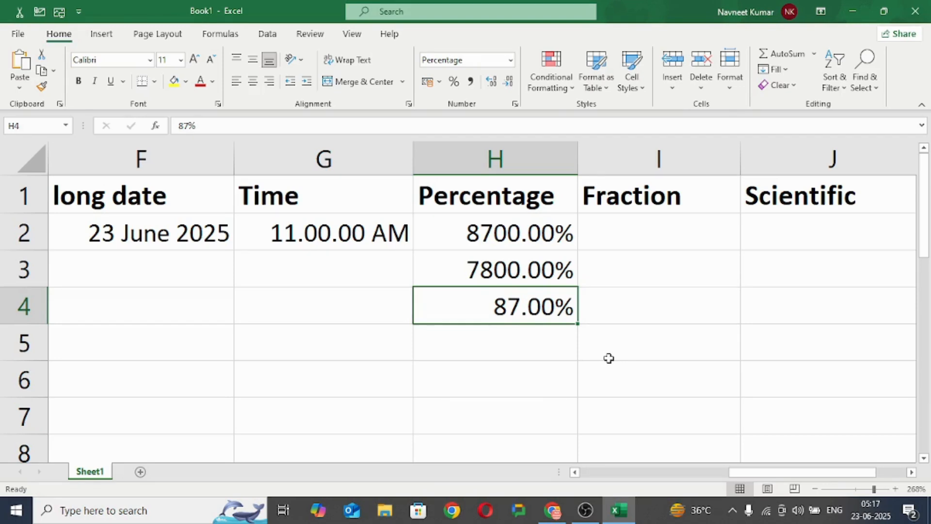
# Step: Try entering 23/6 in the unformatted cell I2 under the Fraction heading, and clear the entry
pyautogui.click(621, 231)
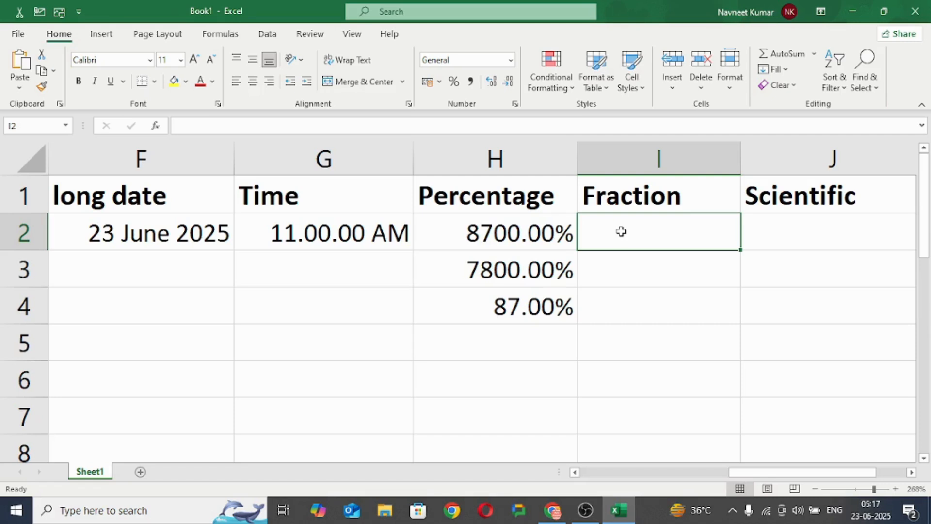
pyautogui.write('23/6')
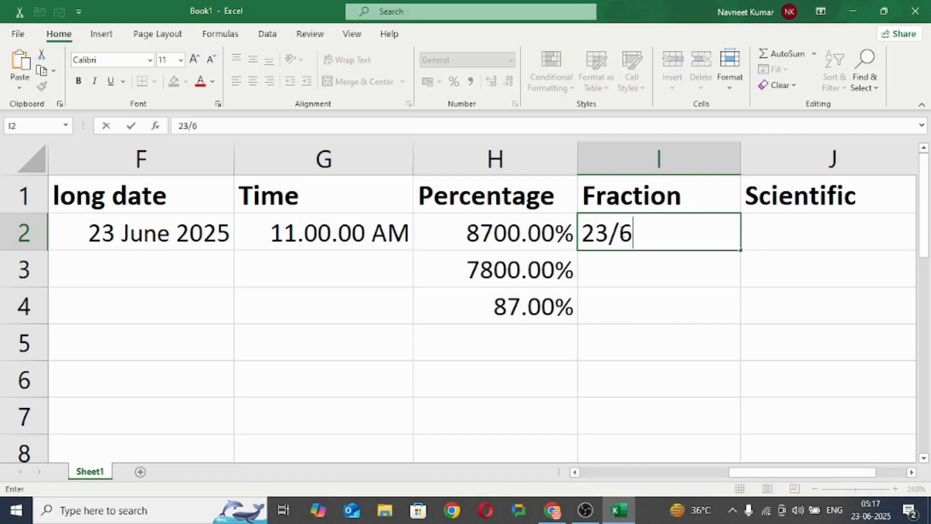
pyautogui.click(645, 267)
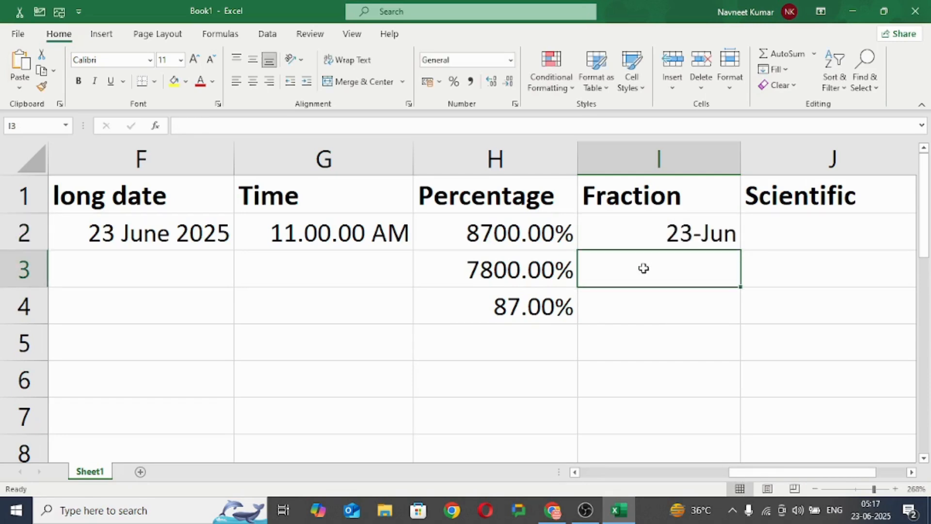
pyautogui.click(701, 228)
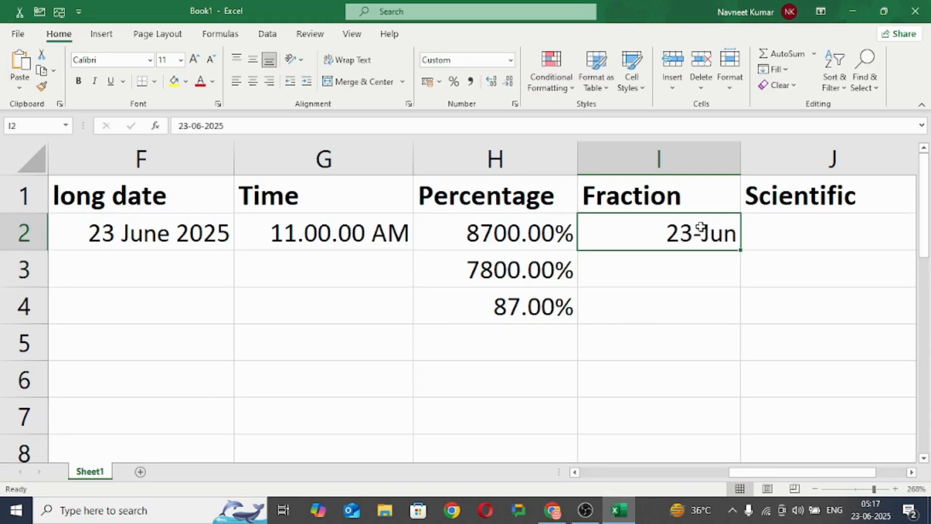
pyautogui.press('Delete')
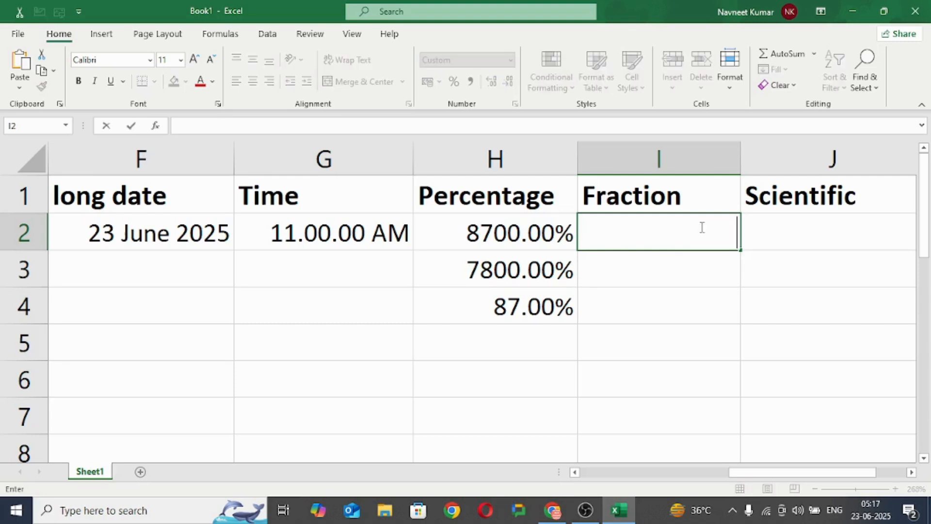
pyautogui.click(670, 263)
# Step: Apply the Fraction number format to the empty cells I2:I4
pyautogui.moveTo(652, 228); pyautogui.dragTo(674, 311)
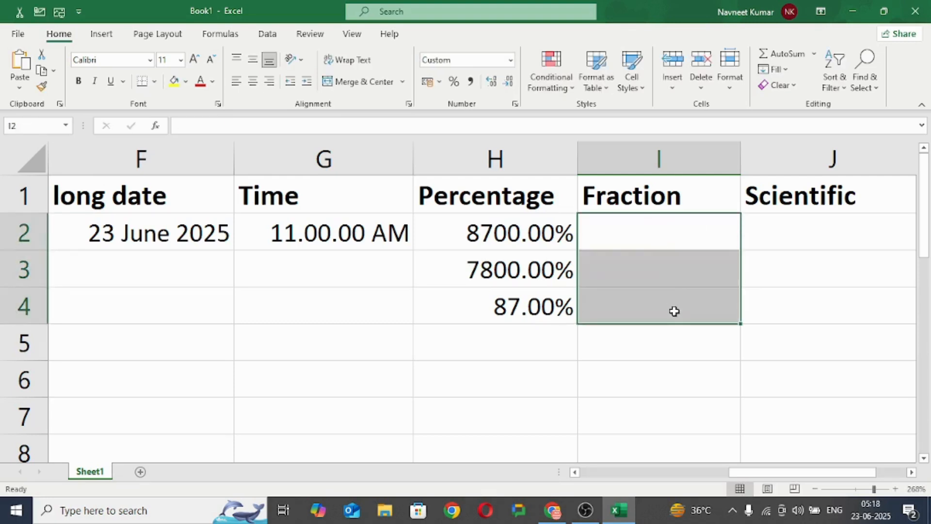
pyautogui.click(511, 59)
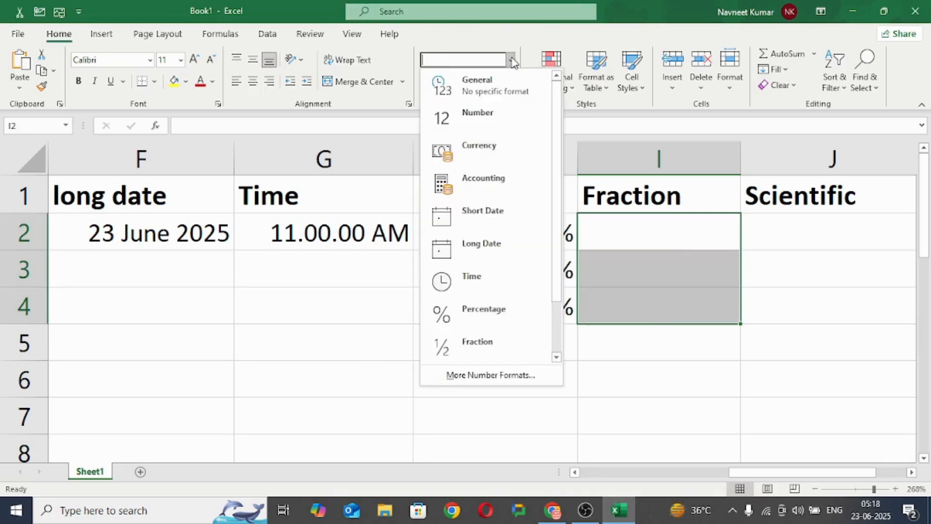
pyautogui.click(487, 348)
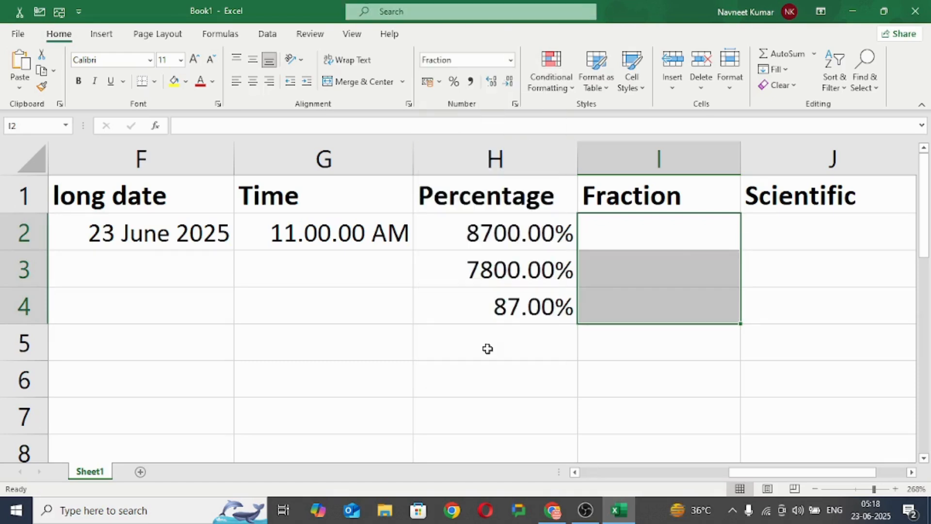
# Step: Enter the fractions 23/7 in cell I2 and 5/8 in cell I3
pyautogui.click(619, 220)
pyautogui.write('23/7')
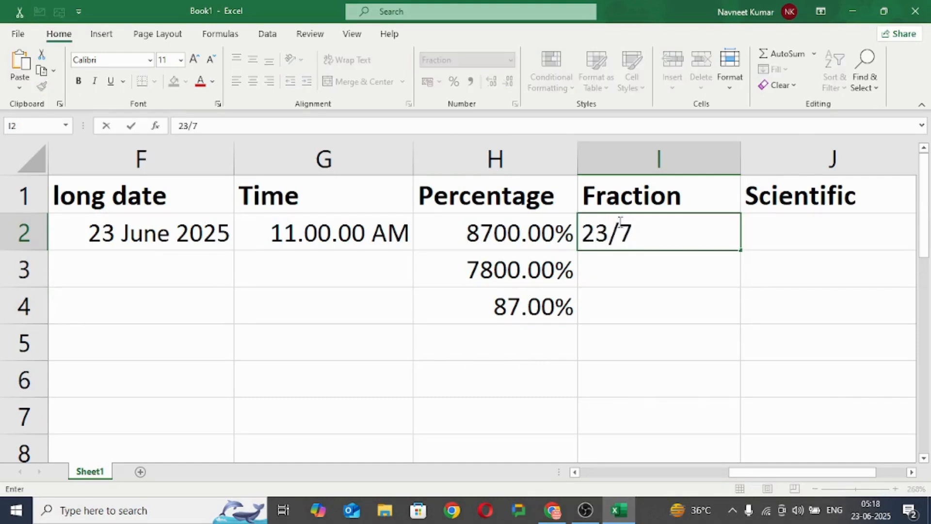
pyautogui.click(620, 260)
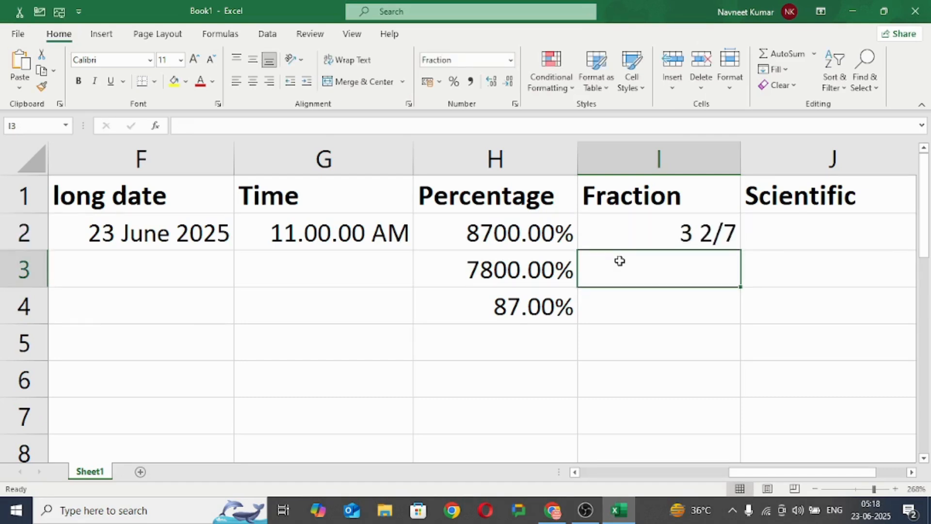
pyautogui.write('5/87')
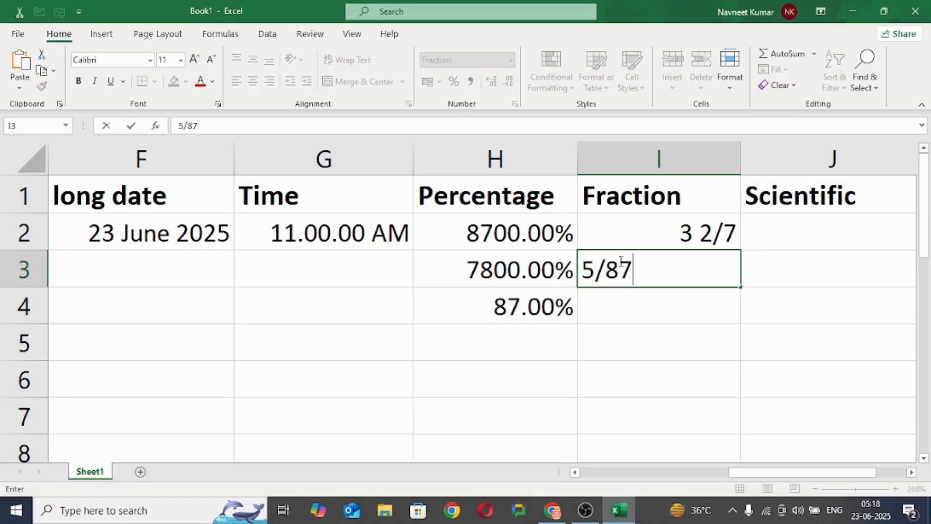
pyautogui.press('BackSpace')
pyautogui.click(639, 302)
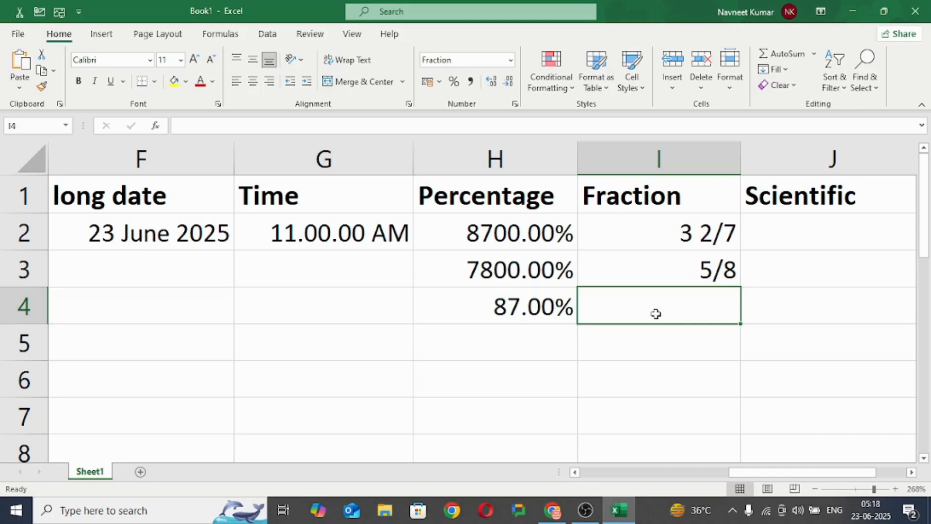
# Step: Enter 78987 in cell J2 under the Scientific heading
pyautogui.click(814, 223)
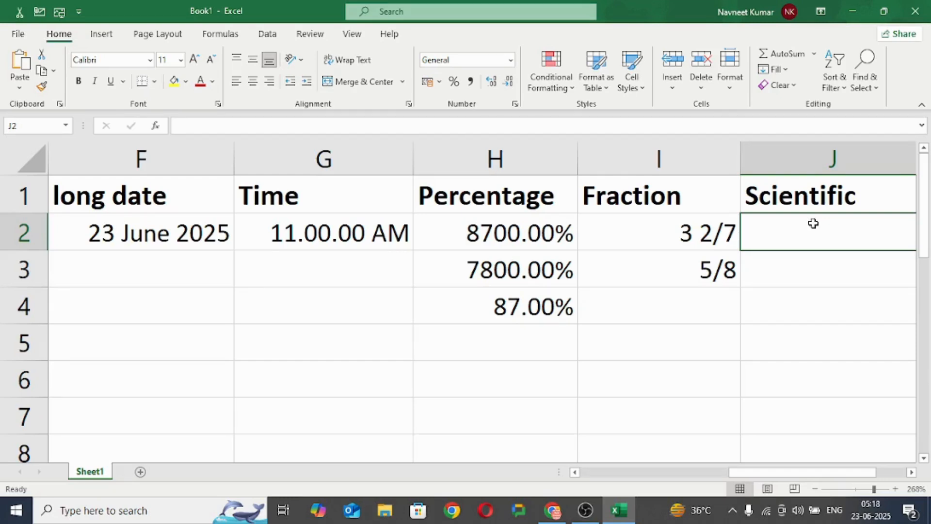
pyautogui.moveTo(792, 478); pyautogui.dragTo(831, 479)
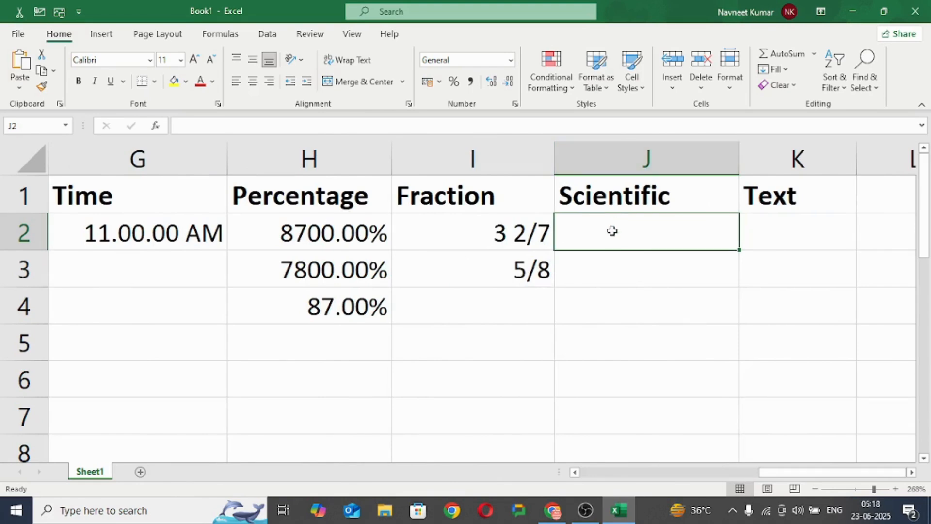
pyautogui.write('78')
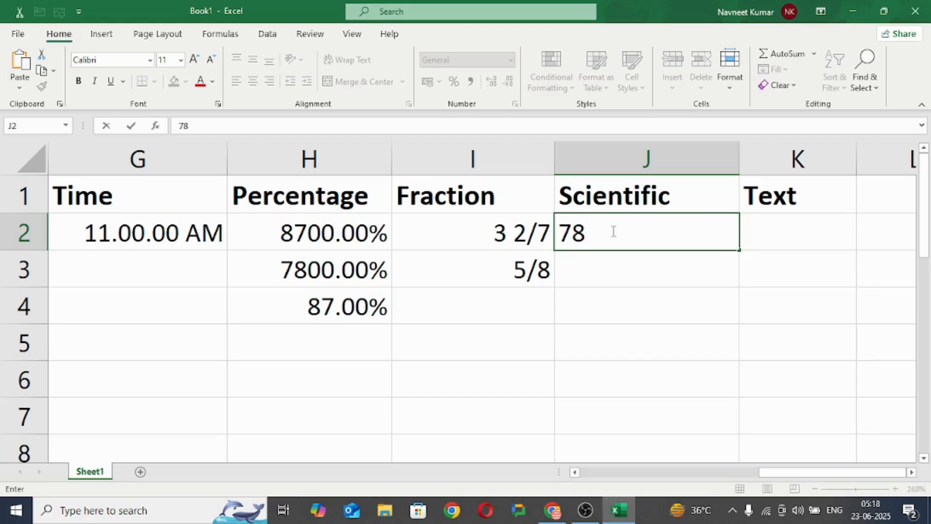
pyautogui.write('987')
pyautogui.click(599, 254)
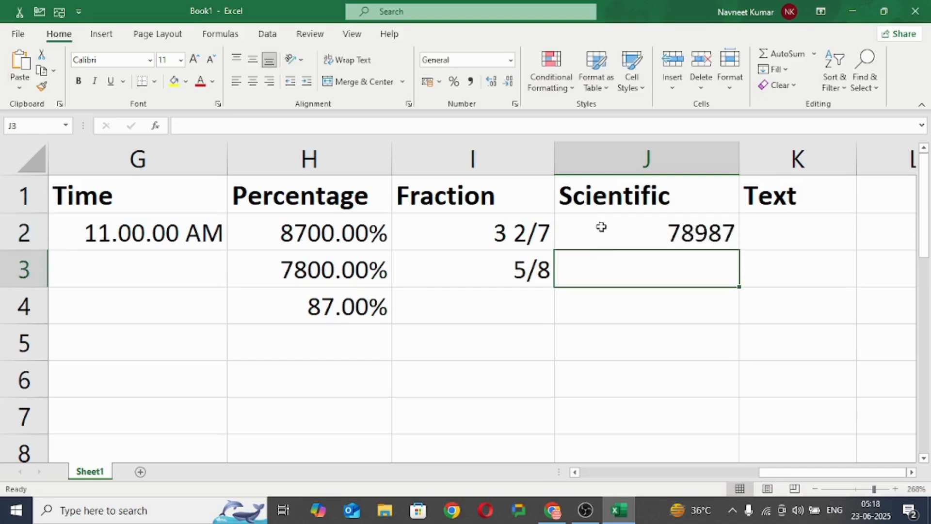
# Step: Apply the Scientific number format to cell J2
pyautogui.click(601, 227)
pyautogui.click(511, 59)
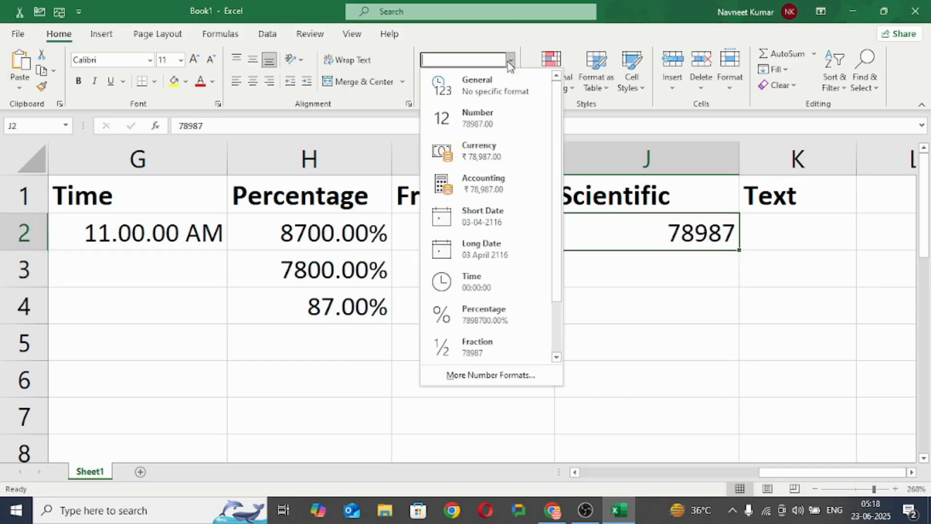
pyautogui.moveTo(555, 291); pyautogui.dragTo(562, 353)
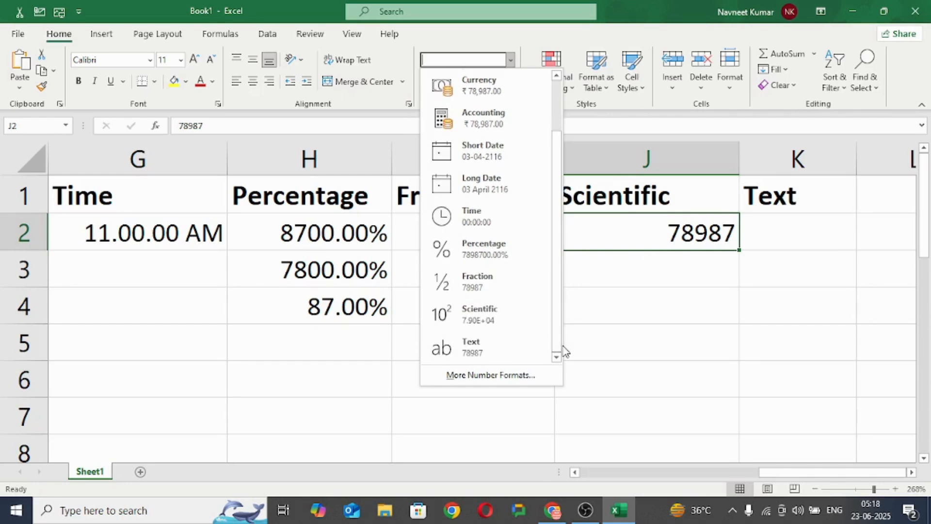
pyautogui.click(490, 312)
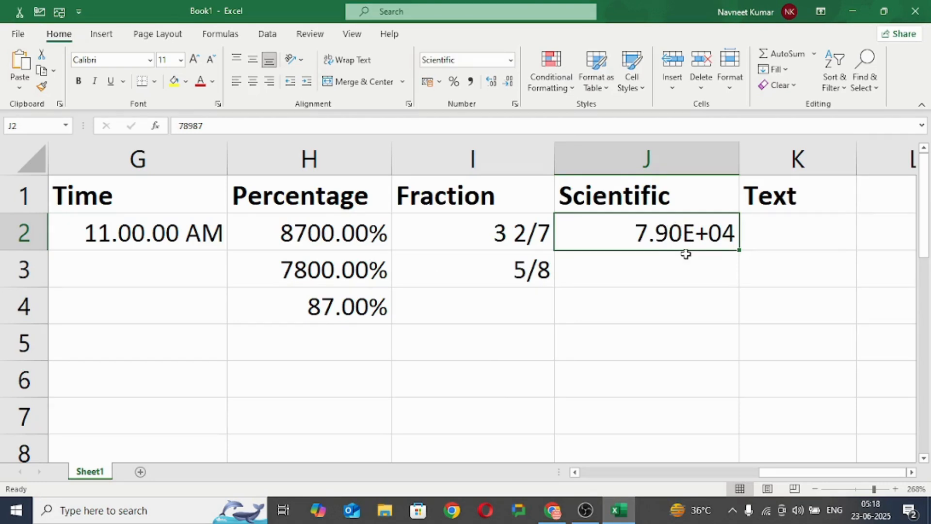
# Step: Apply the Text number format to the empty cell K2 under the Text heading
pyautogui.click(792, 241)
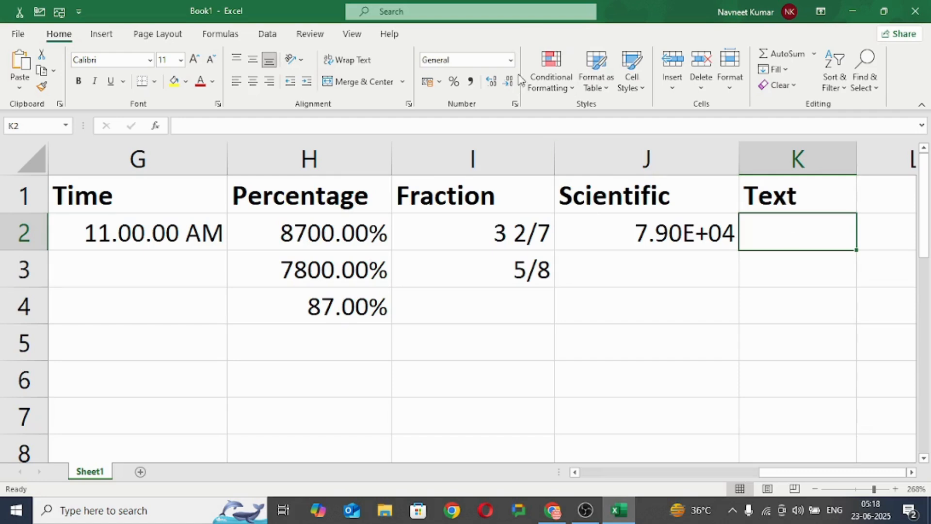
pyautogui.click(511, 60)
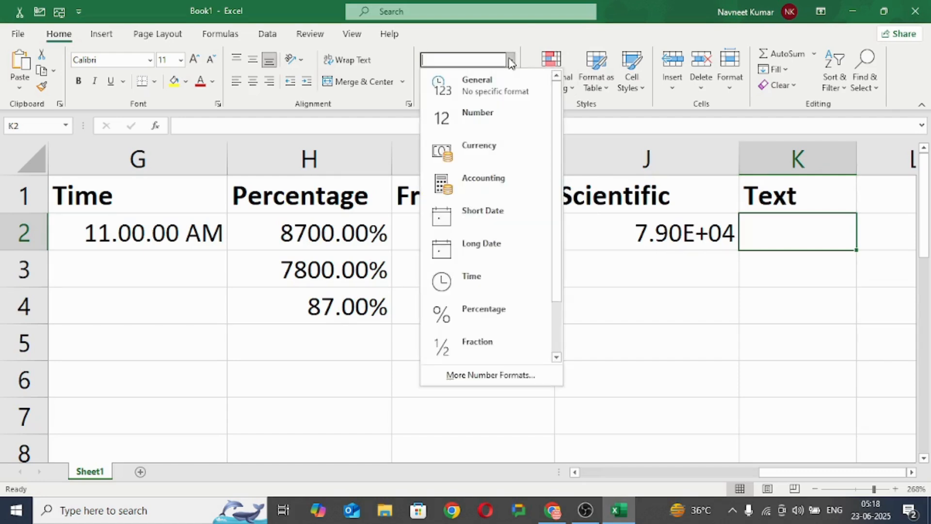
pyautogui.click(564, 272)
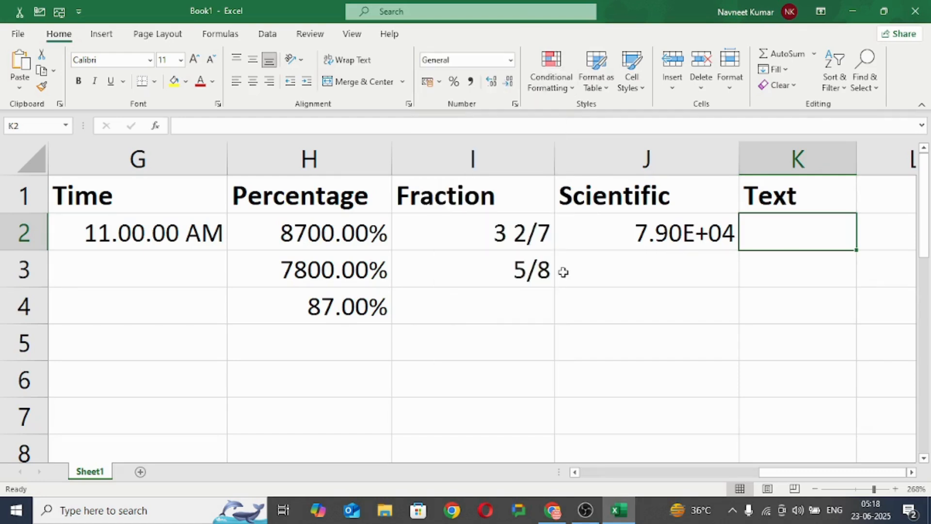
pyautogui.click(511, 60)
pyautogui.moveTo(560, 210); pyautogui.dragTo(563, 339)
pyautogui.click(493, 355)
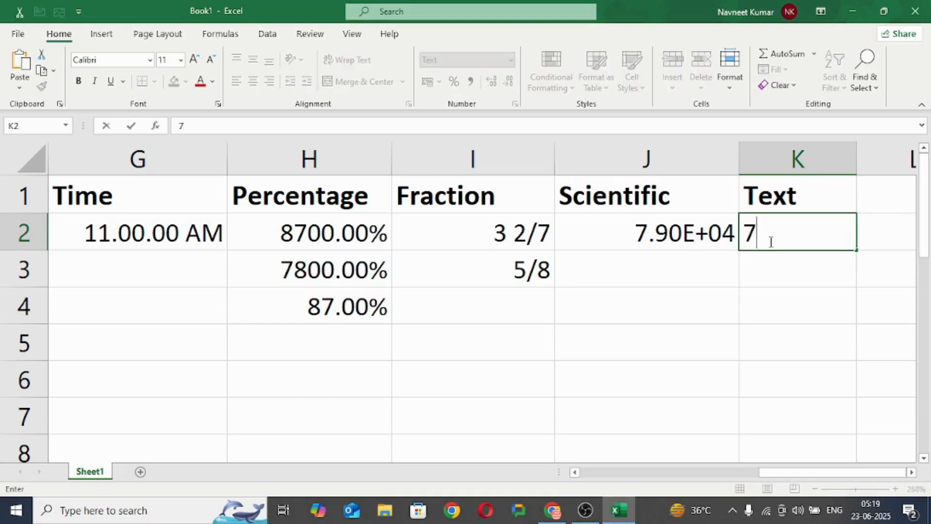
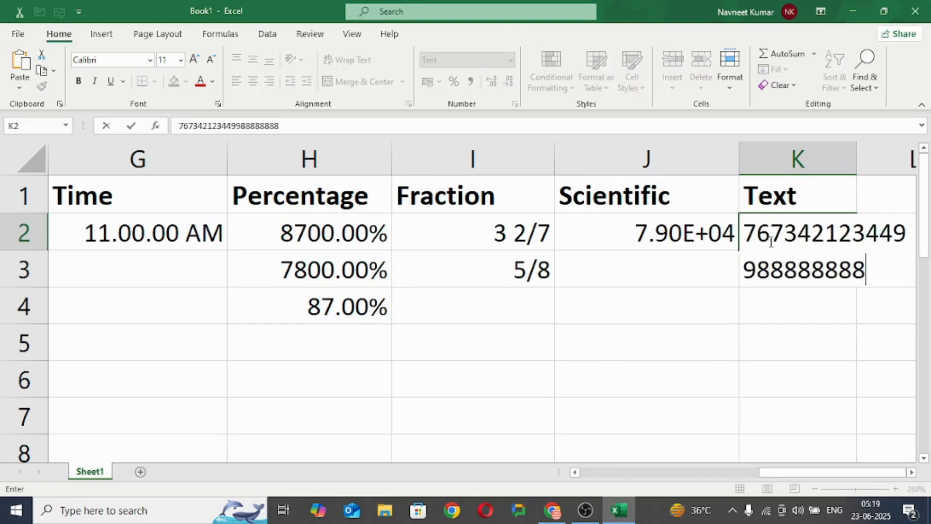
pyautogui.click(805, 348)
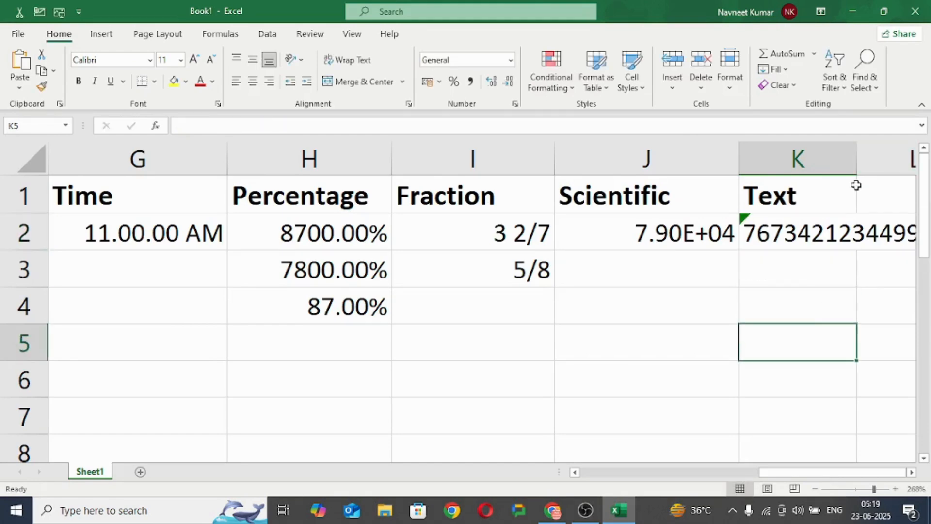
pyautogui.click(783, 469)
pyautogui.moveTo(856, 166); pyautogui.dragTo(915, 167)
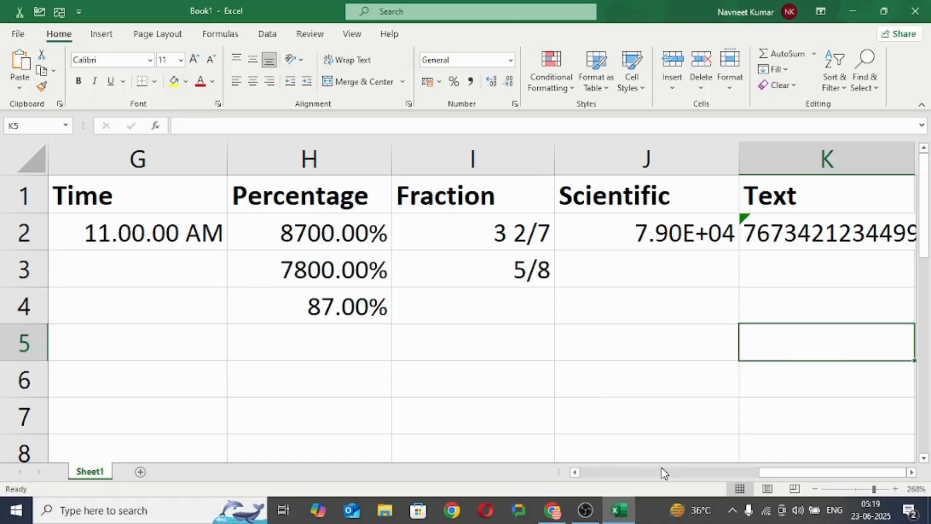
# Step: Apply the Comma Style to cell B2 under the Number heading
pyautogui.moveTo(780, 473); pyautogui.dragTo(612, 490)
pyautogui.click(495, 235)
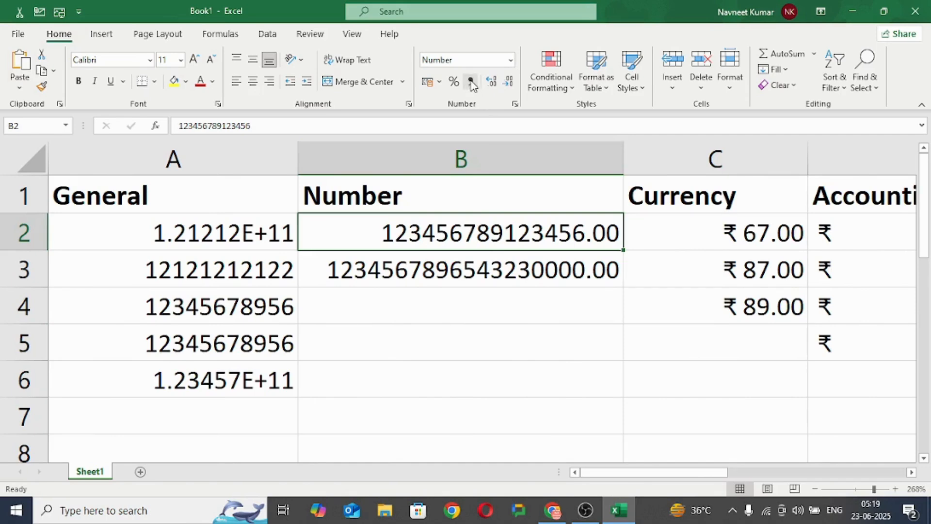
pyautogui.click(439, 82)
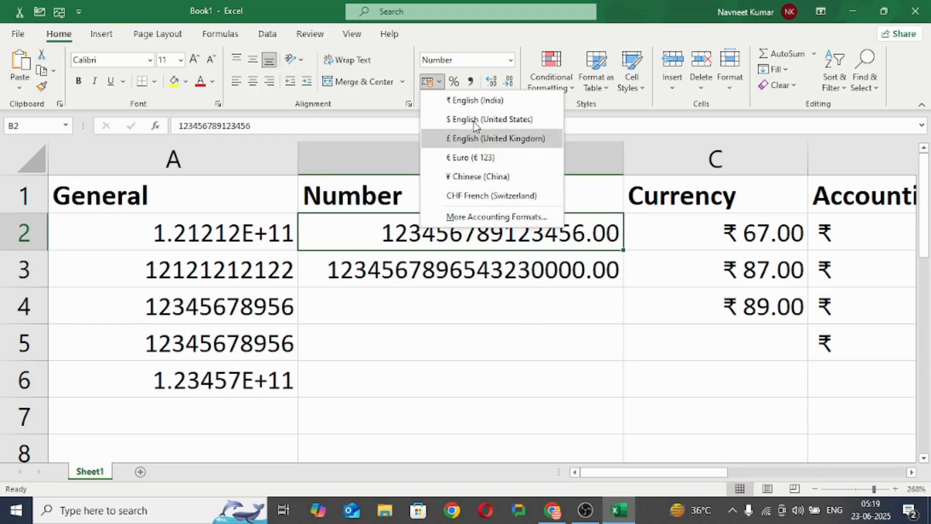
pyautogui.click(535, 354)
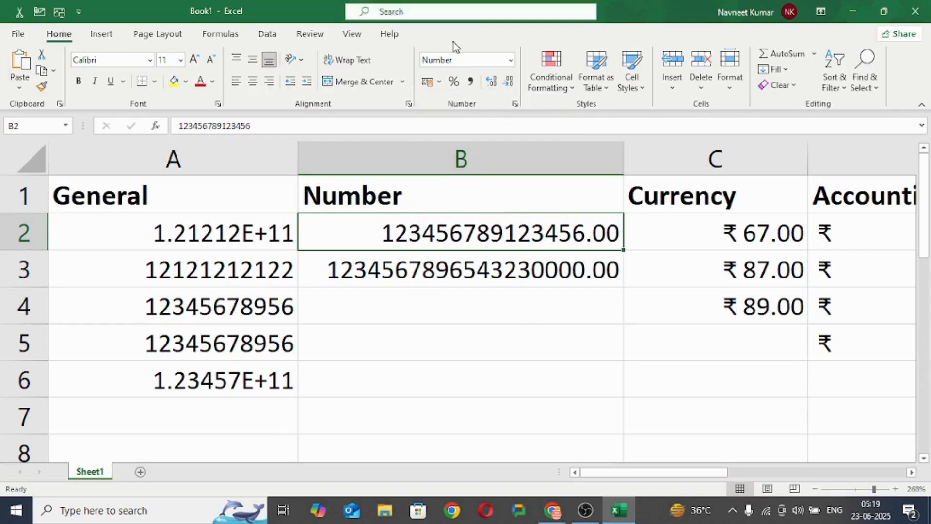
pyautogui.click(471, 81)
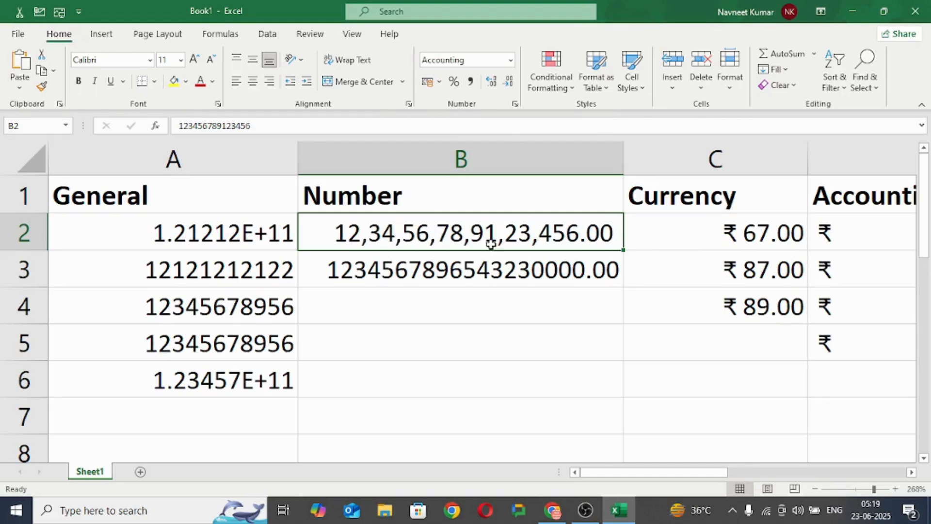
# Step: Increase the decimals of cell B3 to five places and widen column B to fit the number
pyautogui.click(460, 276)
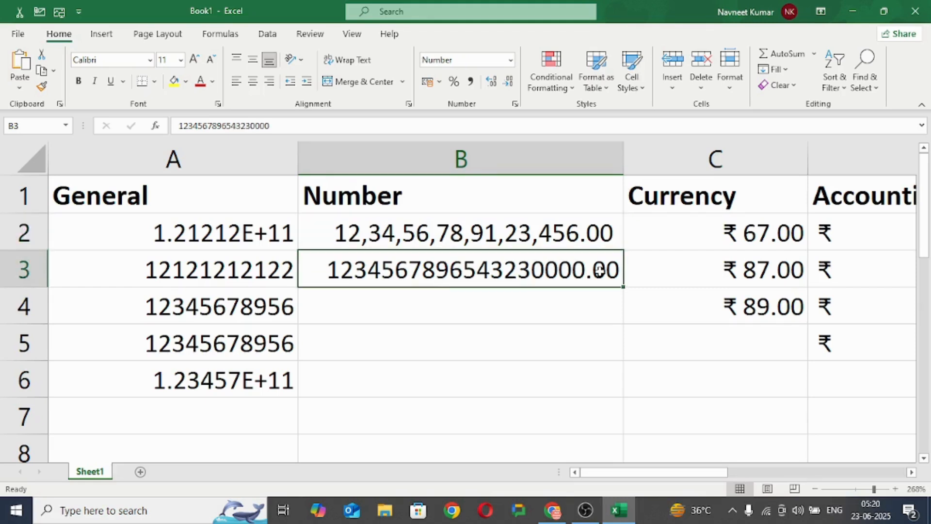
pyautogui.click(492, 82)
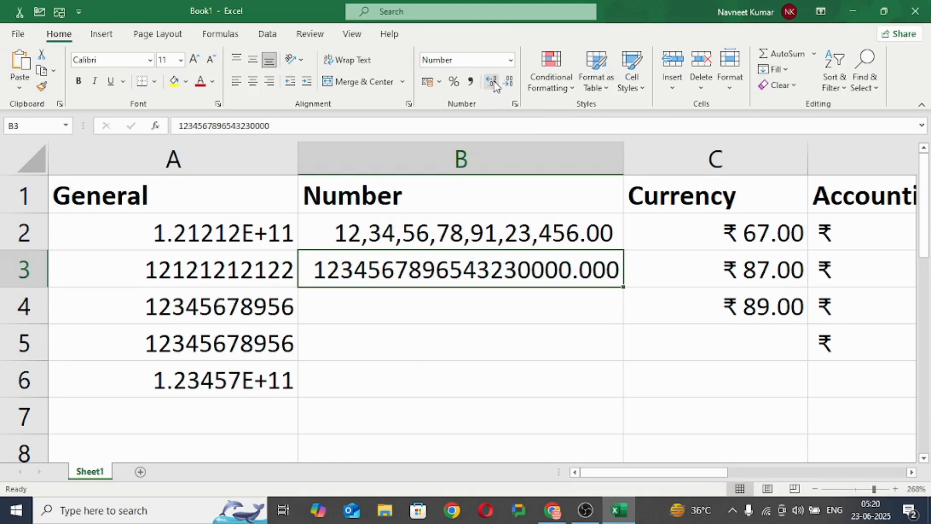
pyautogui.click(493, 81)
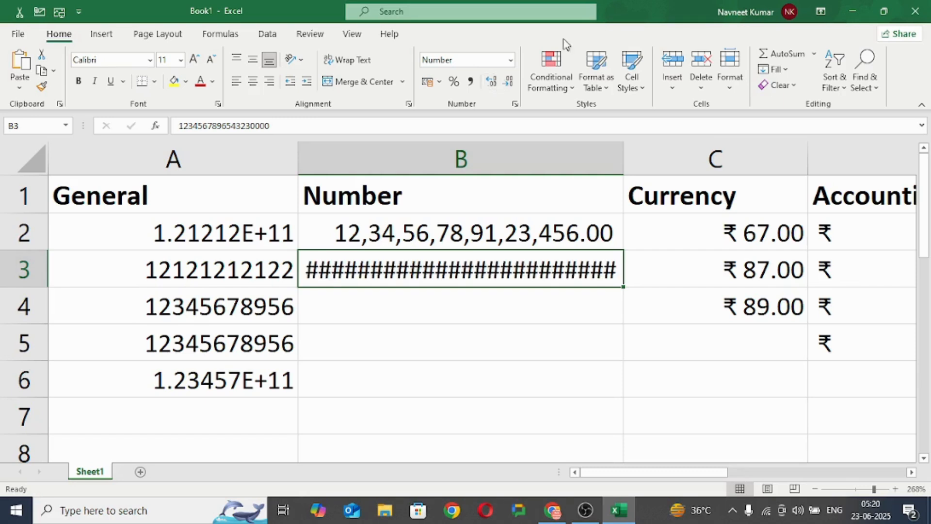
pyautogui.moveTo(624, 145); pyautogui.dragTo(689, 151)
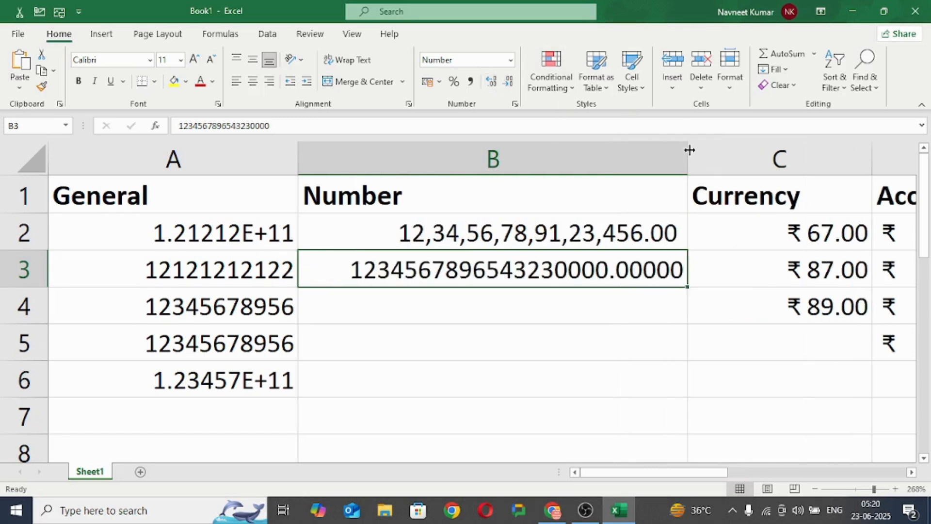
# Step: Decrease the decimals of cell B3 to one place
pyautogui.click(510, 81)
pyautogui.click(510, 81)
pyautogui.click(509, 81)
pyautogui.click(509, 79)
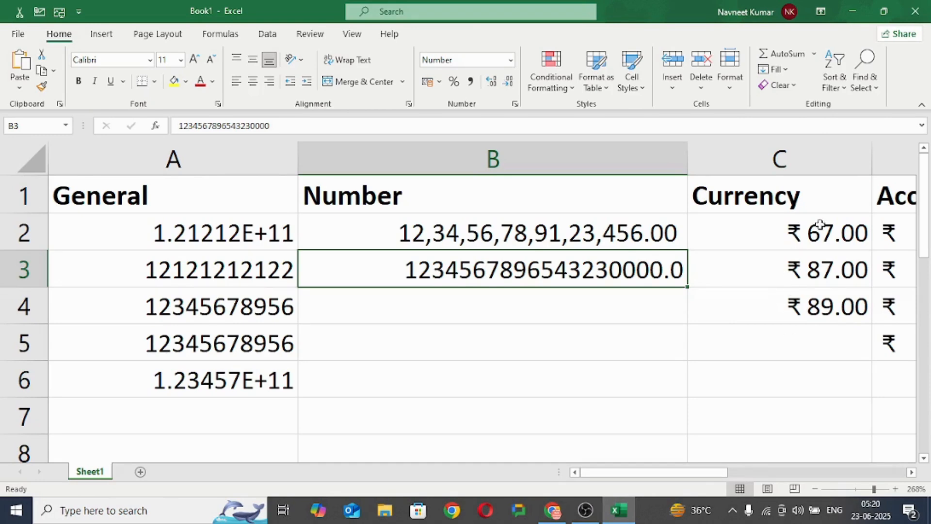
pyautogui.click(860, 4)
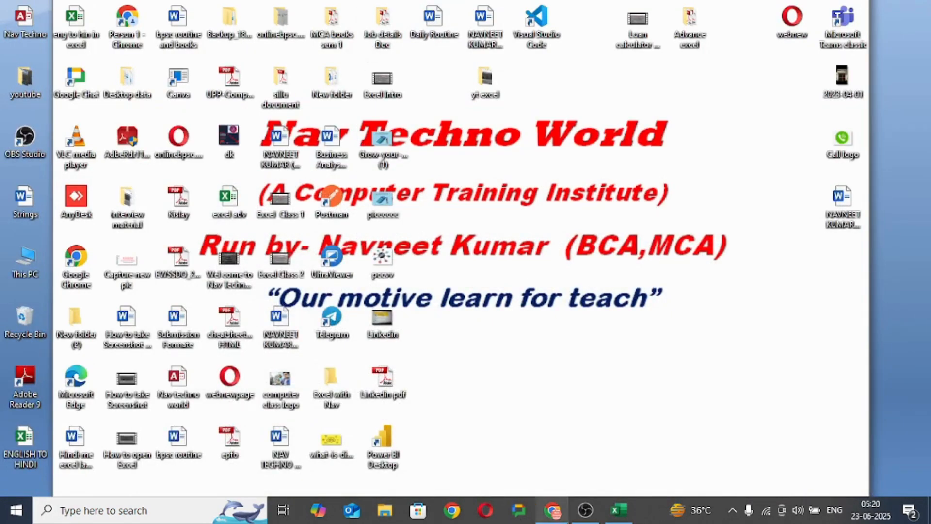
pyautogui.click(585, 509)
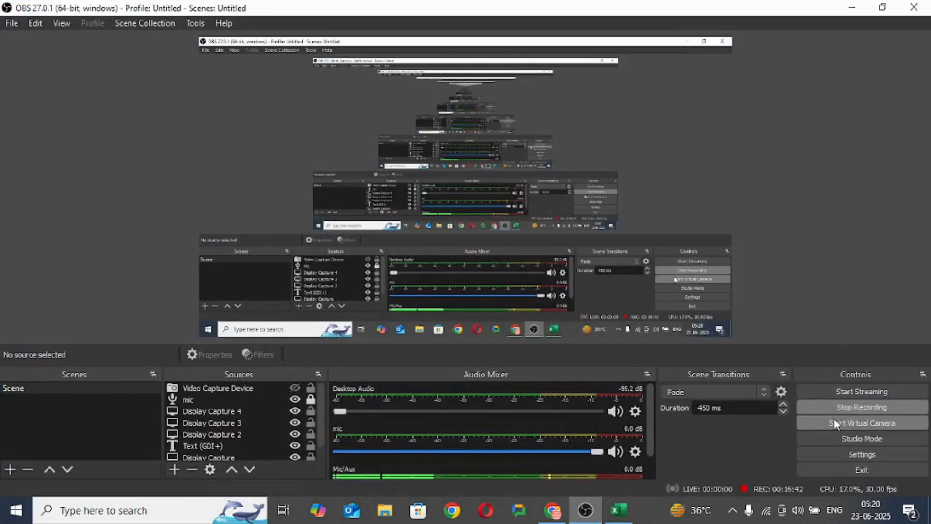
pyautogui.click(866, 408)
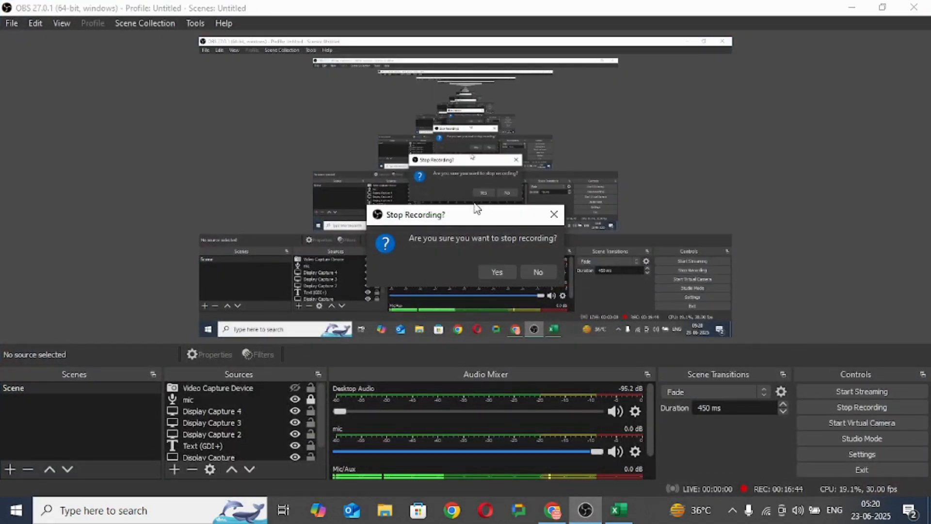